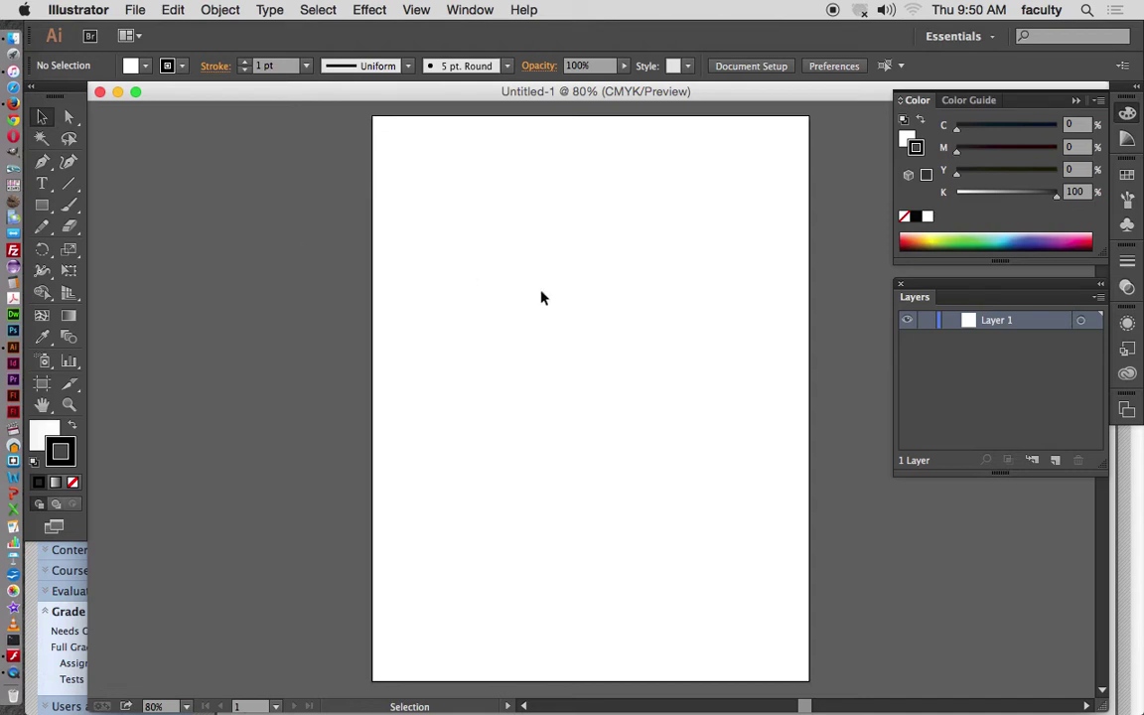
# - Move the Layers panel slightly inward, close it, and display it again
pyautogui.moveTo(910, 306); pyautogui.dragTo(893, 306)
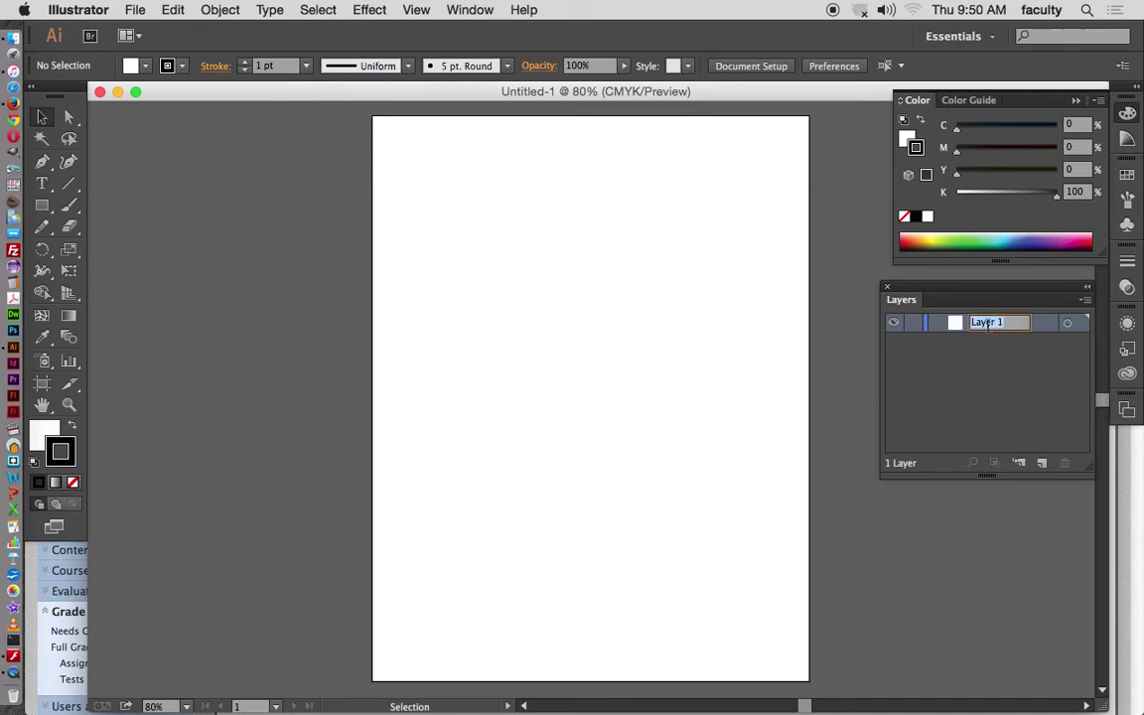
pyautogui.click(888, 287)
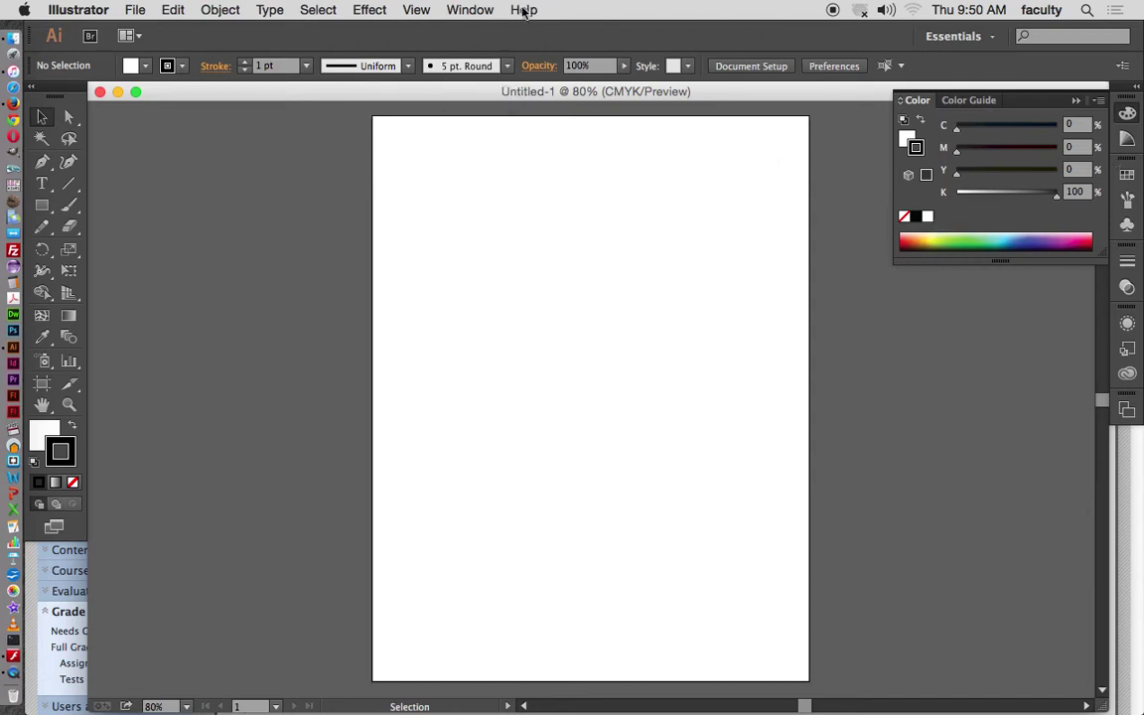
pyautogui.click(468, 10)
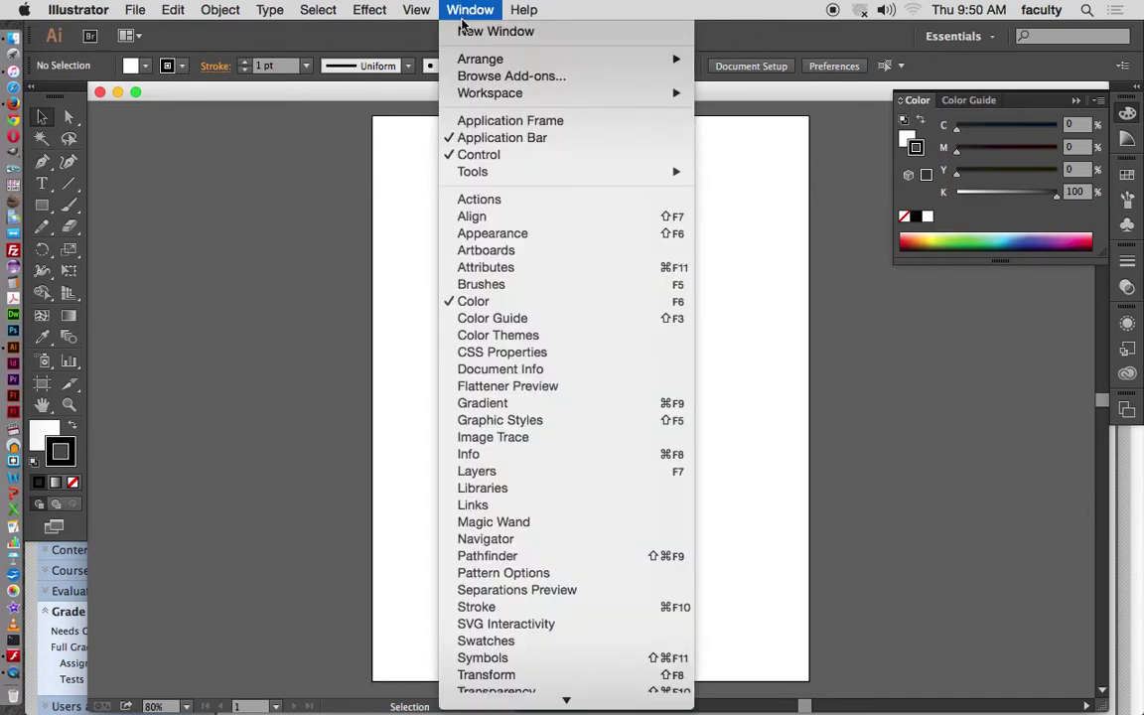
pyautogui.click(501, 473)
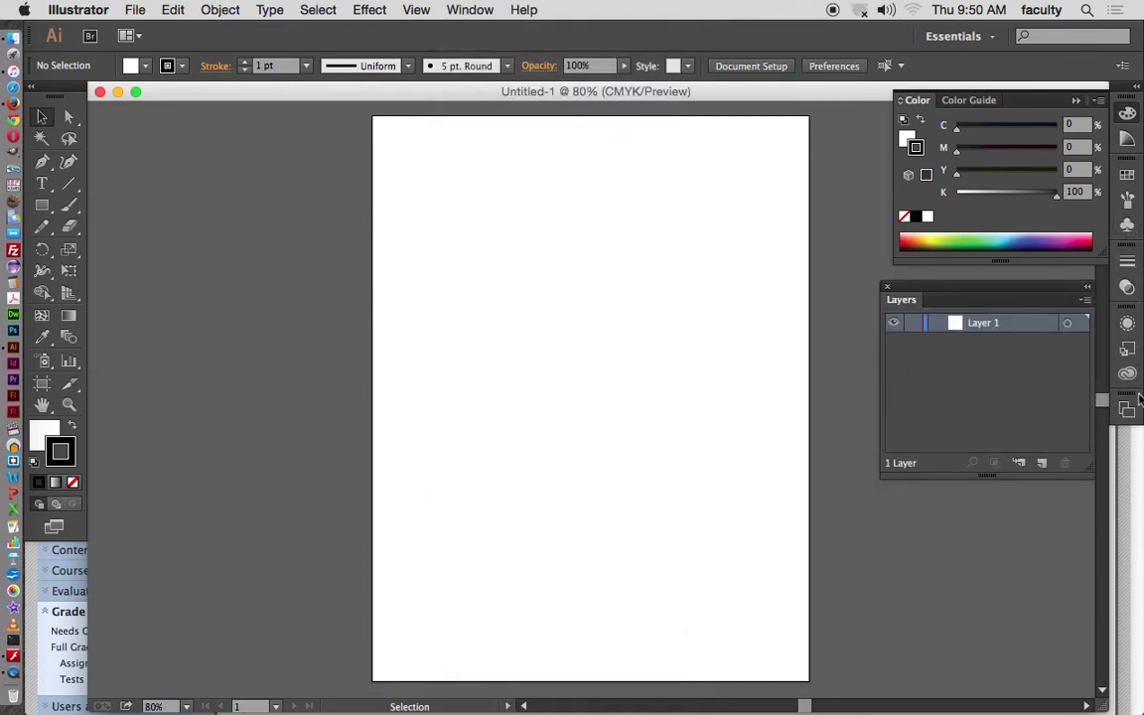
# - Rename Layer 1 to "background"
pyautogui.doubleClick(984, 326)
pyautogui.write('ba')
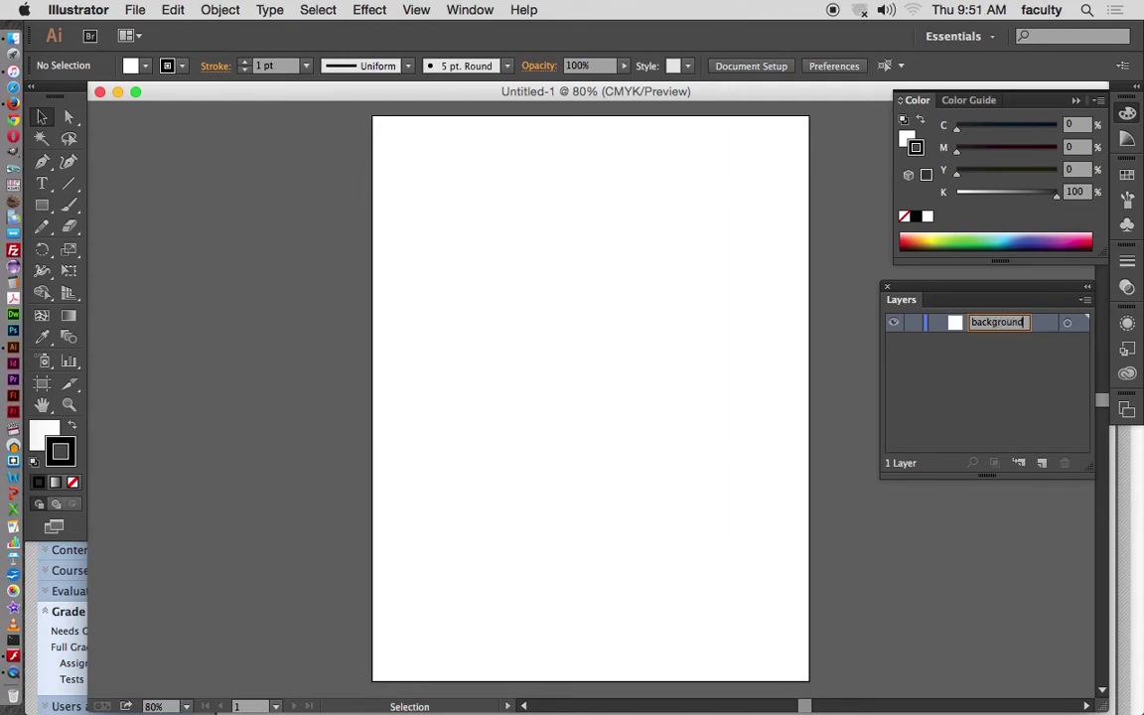
pyautogui.write('ckground')
pyautogui.press('Return')
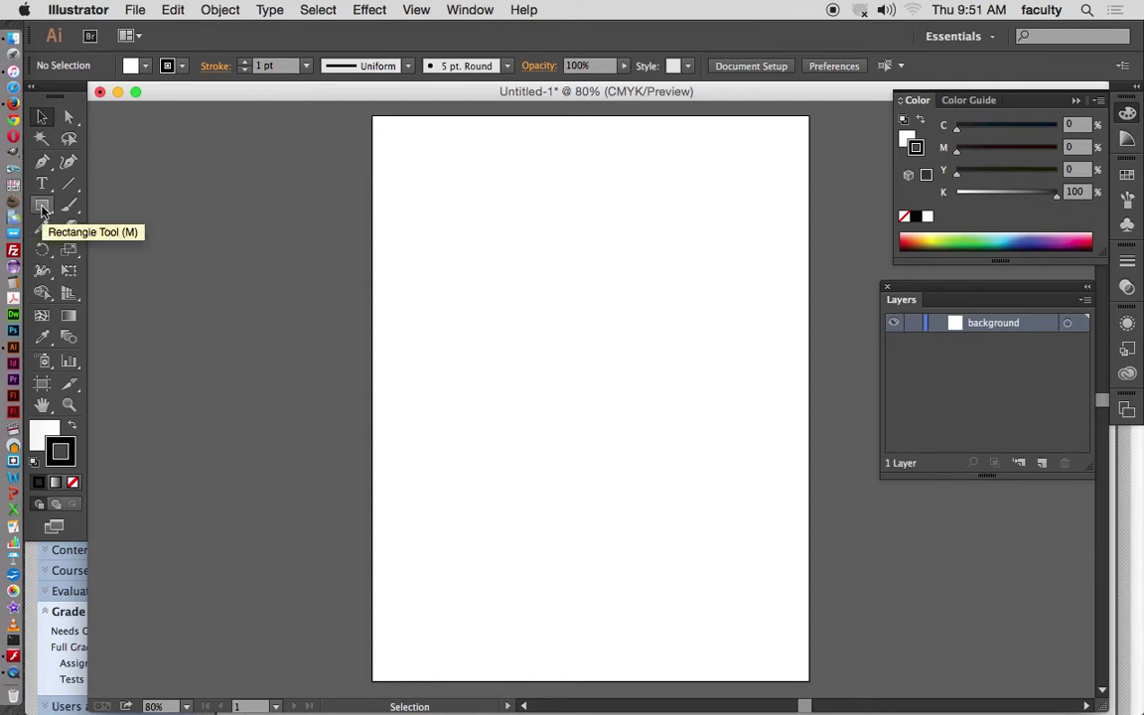
# - Draw a rectangle covering the whole artboard on the background layer, filled with bright green (C 64.68, M 0, Y 100, K 0)
pyautogui.click(44, 437)
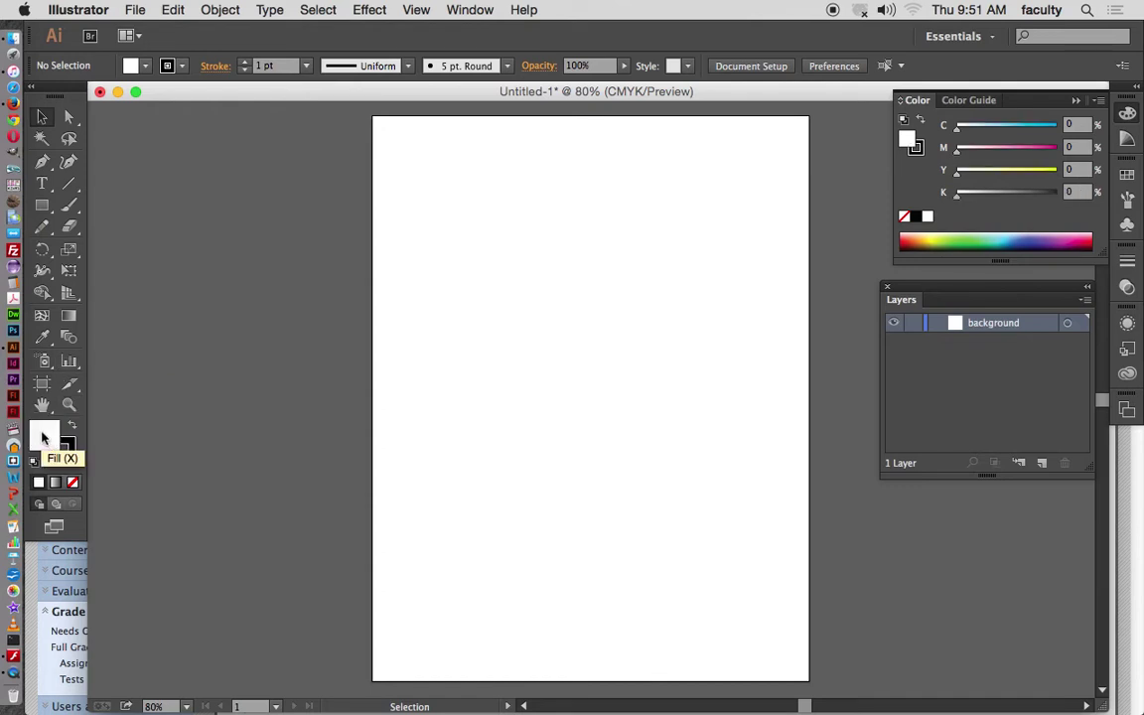
pyautogui.doubleClick(44, 437)
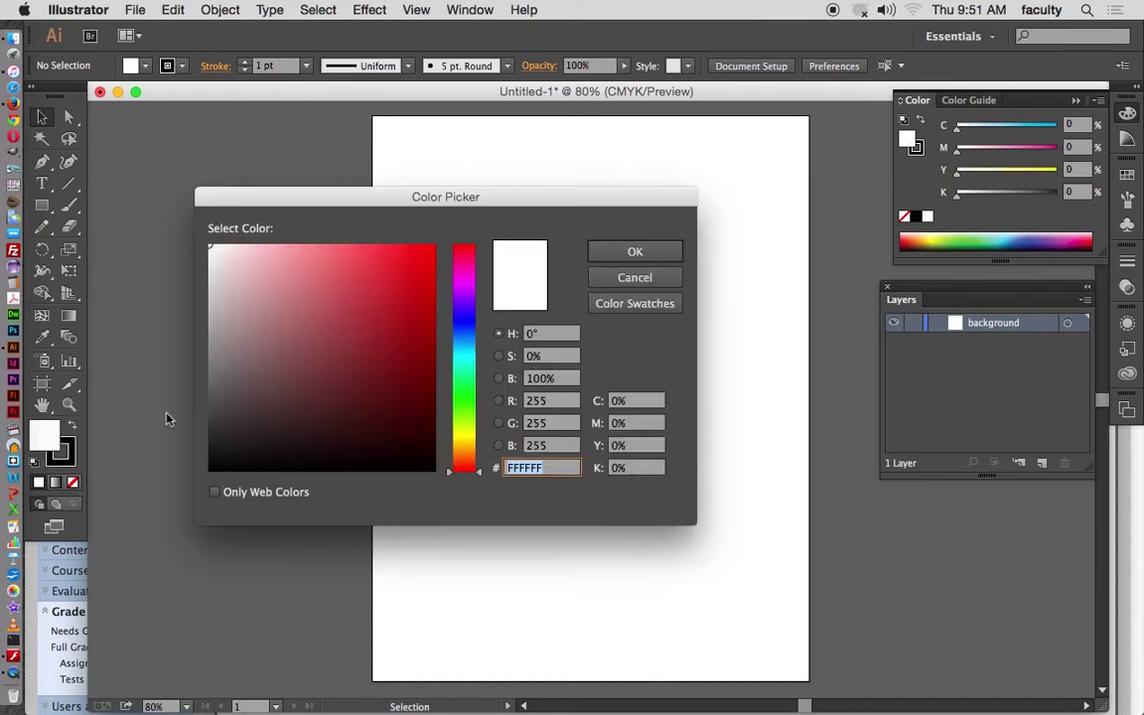
pyautogui.click(461, 396)
pyautogui.click(426, 254)
pyautogui.click(612, 252)
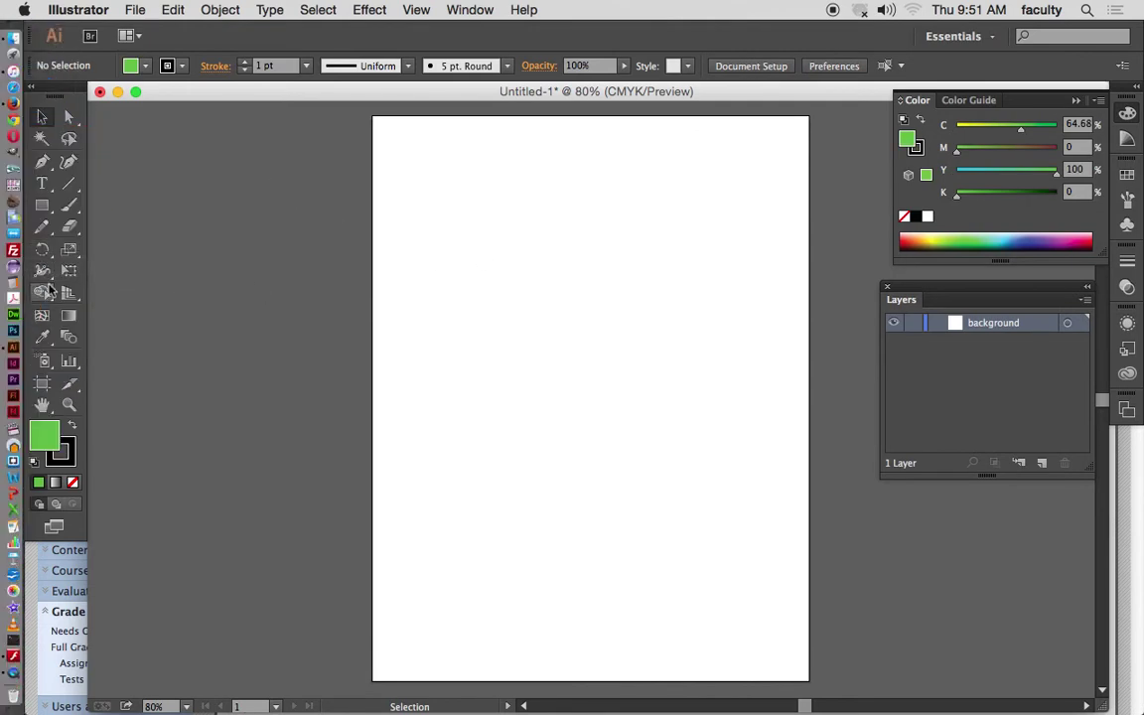
pyautogui.click(42, 204)
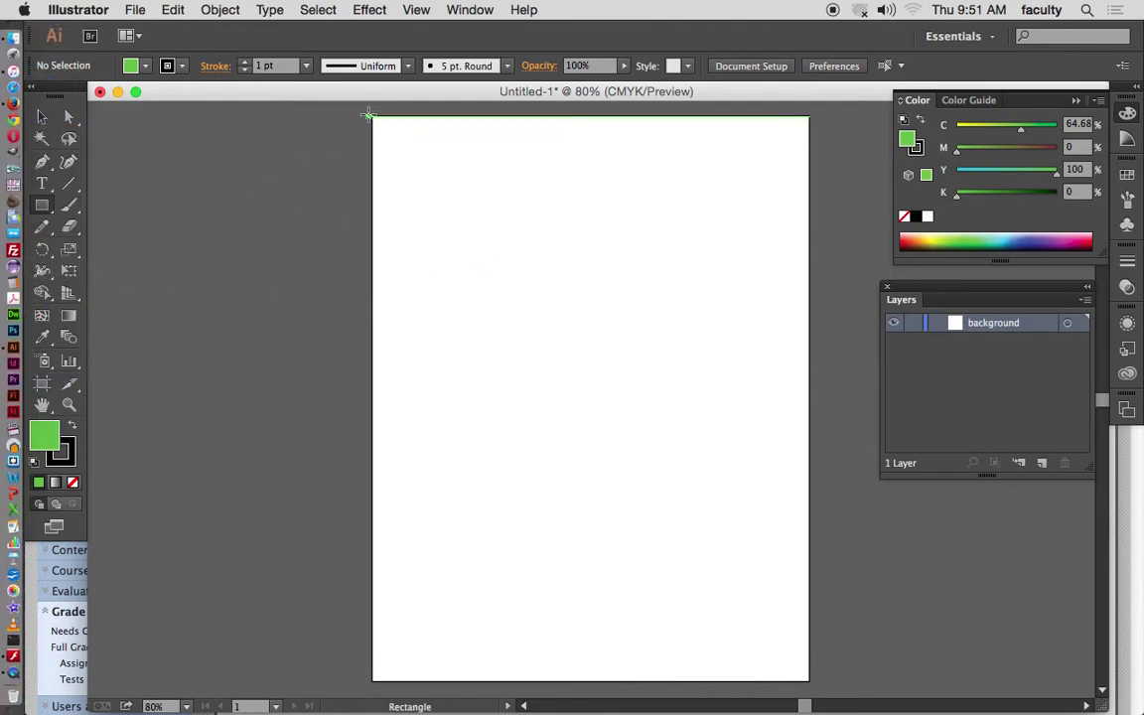
pyautogui.moveTo(368, 115); pyautogui.dragTo(810, 683)
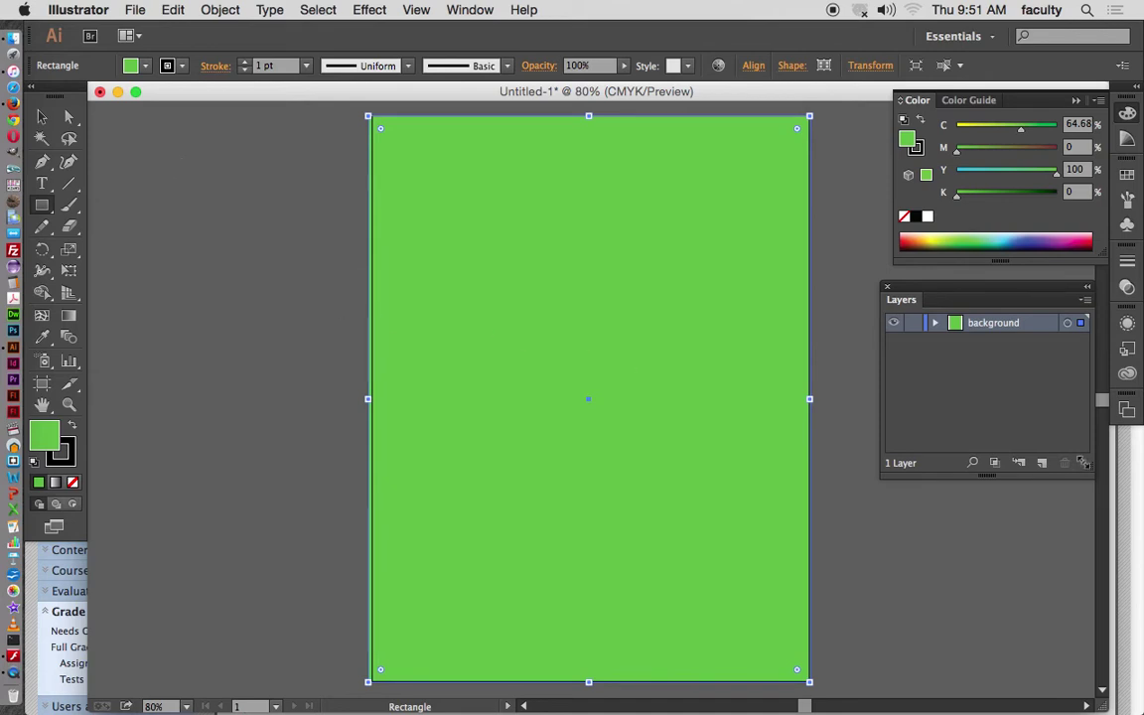
# - Add a new layer above the background layer and name it "Text"
pyautogui.click(1042, 464)
pyautogui.doubleClick(987, 325)
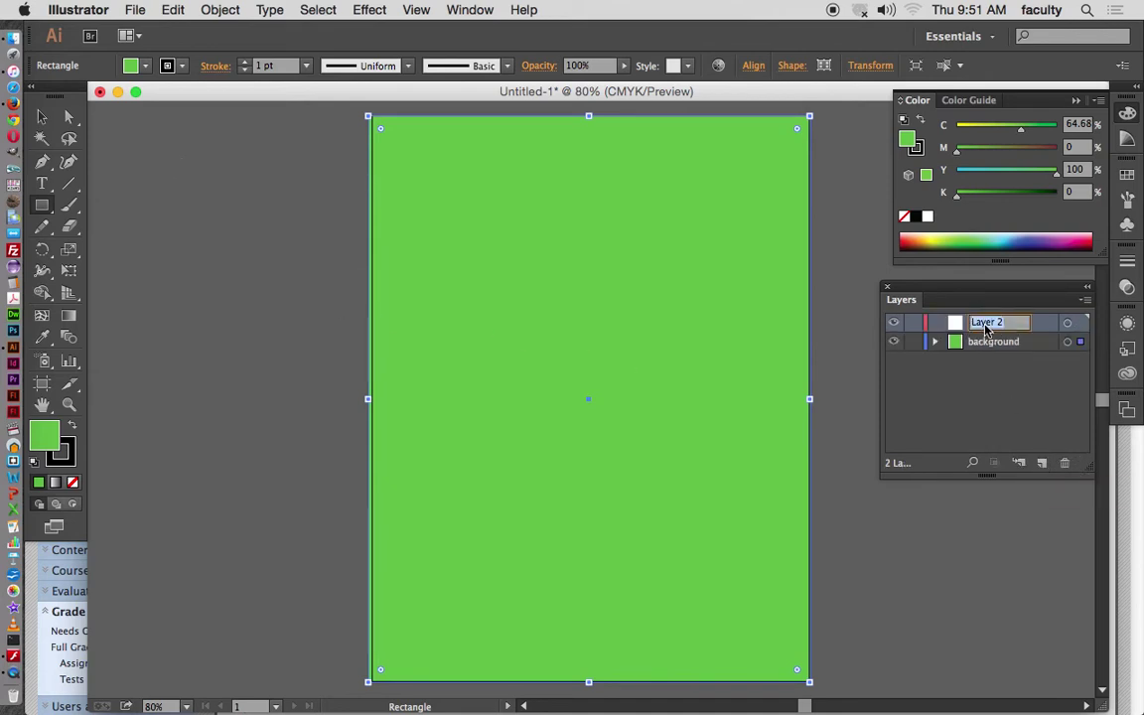
pyautogui.write('Text')
pyautogui.press('Return')
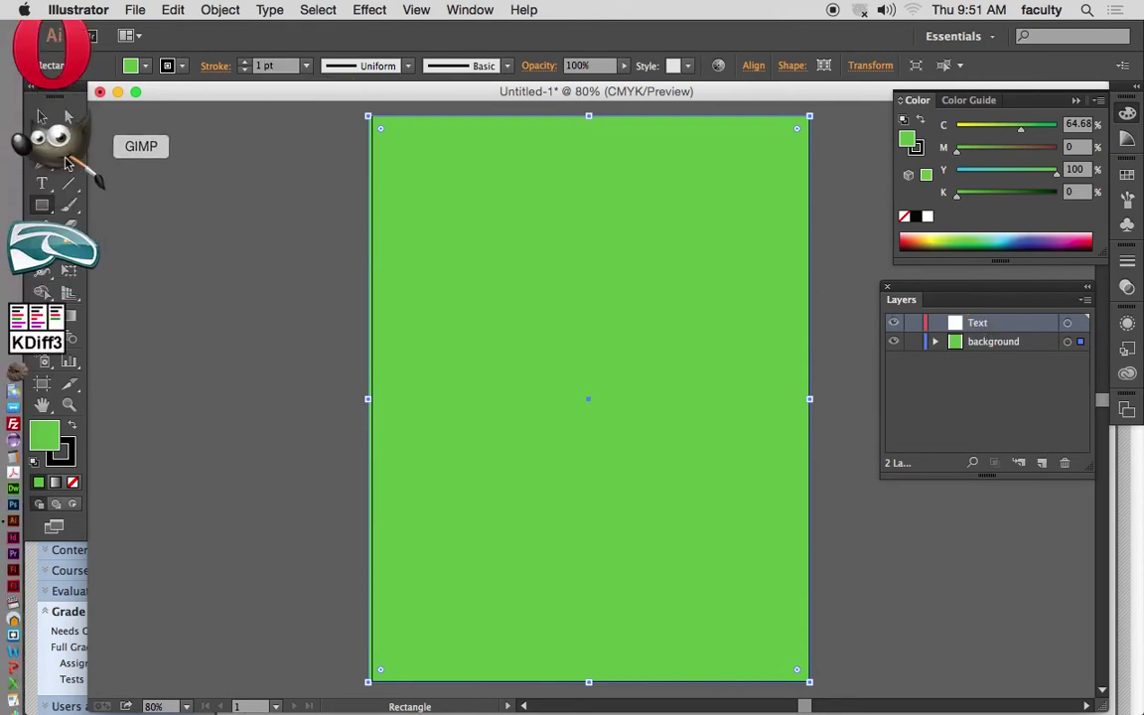
# - Start a point text object in the upper-left area of the artboard and set its font size to 68 pt
pyautogui.click(39, 184)
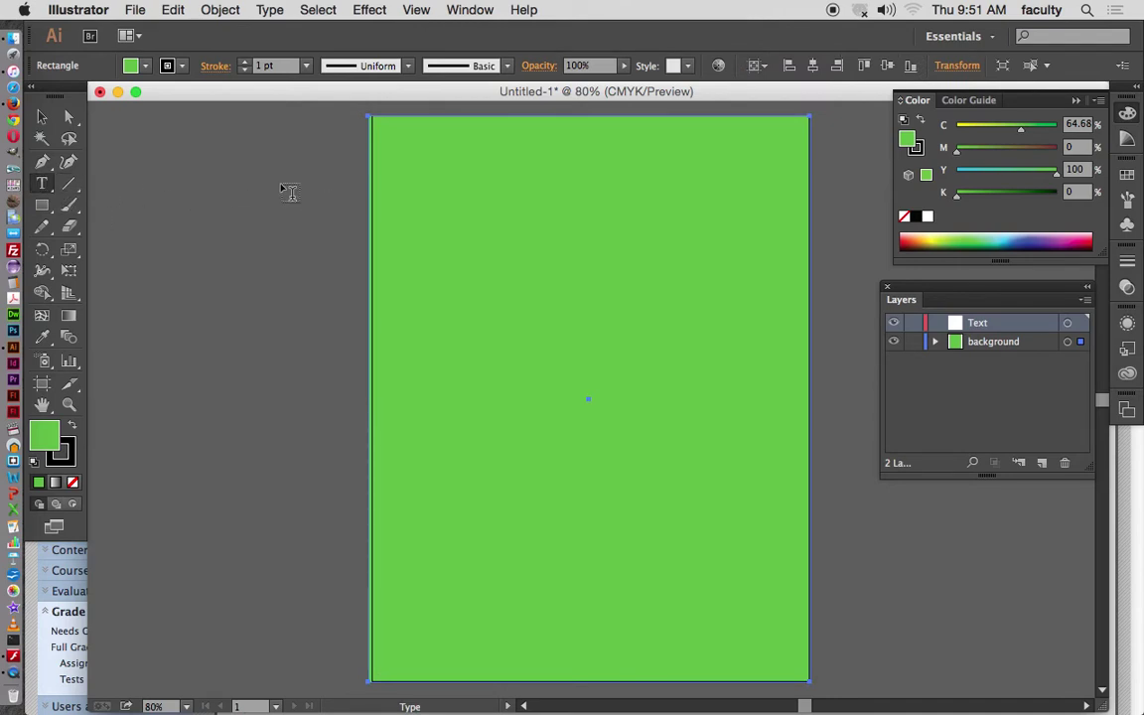
pyautogui.click(453, 211)
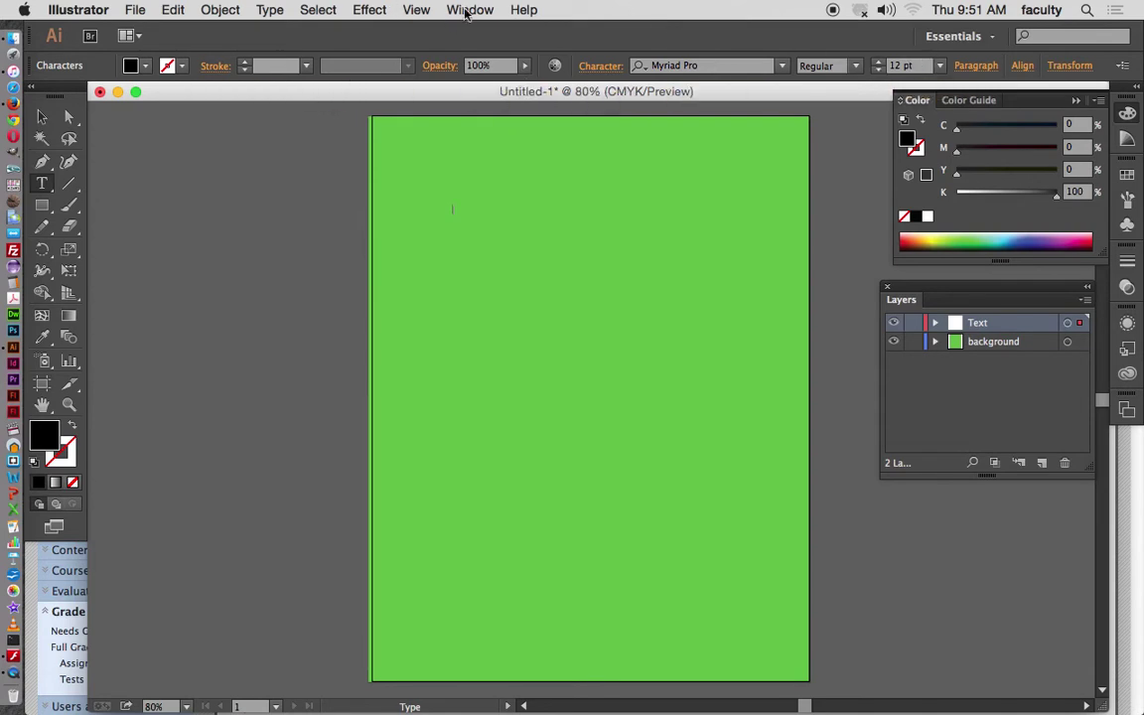
pyautogui.click(605, 68)
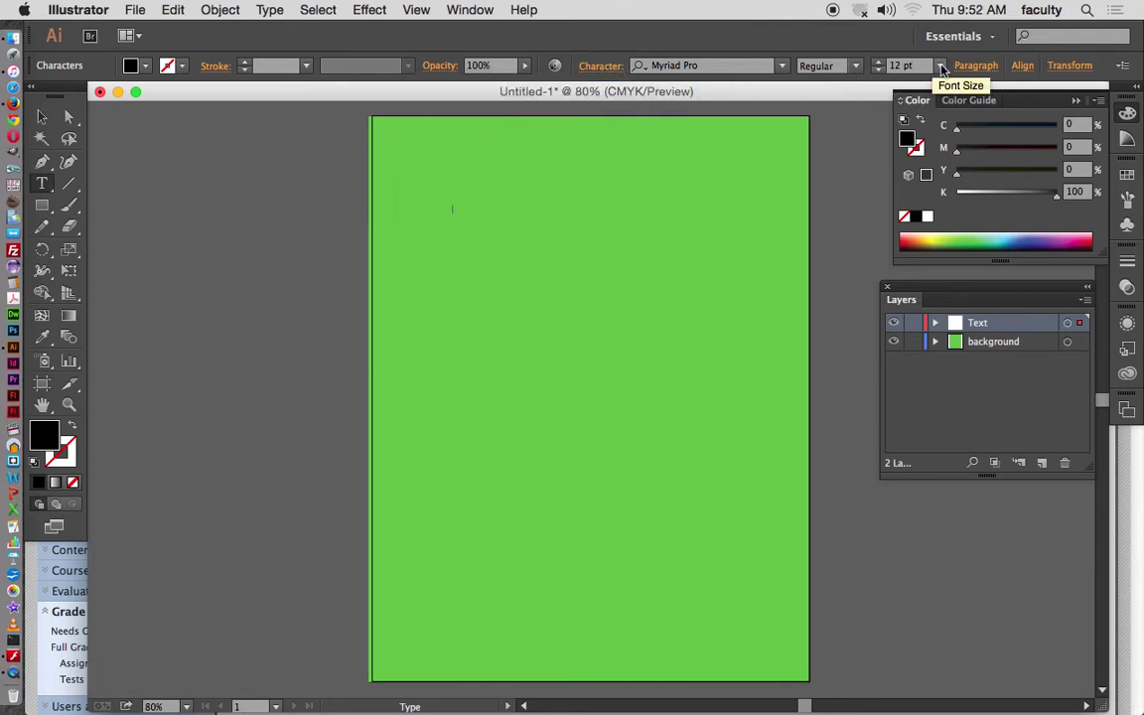
pyautogui.click(939, 65)
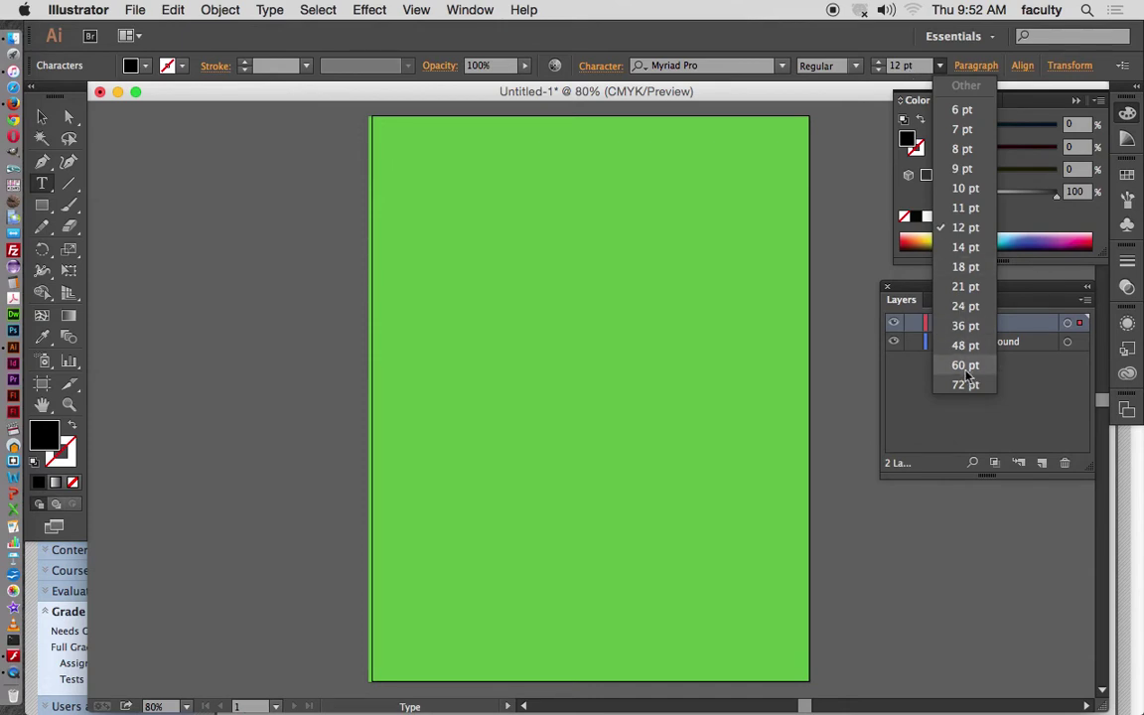
pyautogui.click(894, 65)
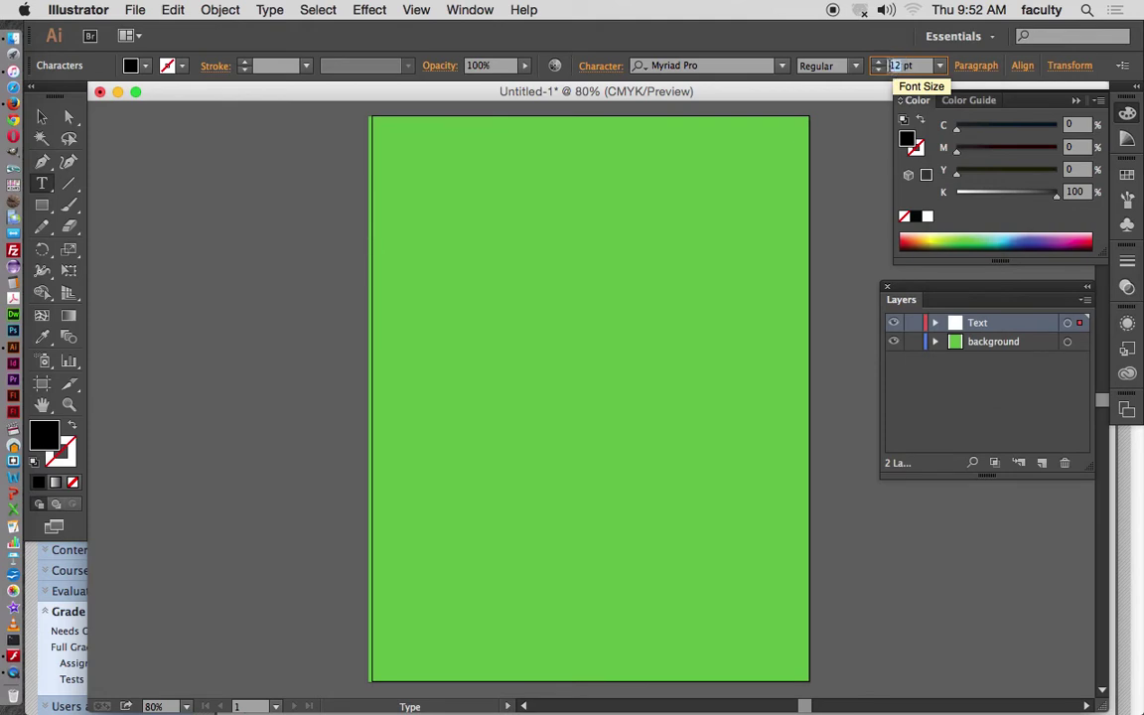
pyautogui.write('68')
pyautogui.press('Return')
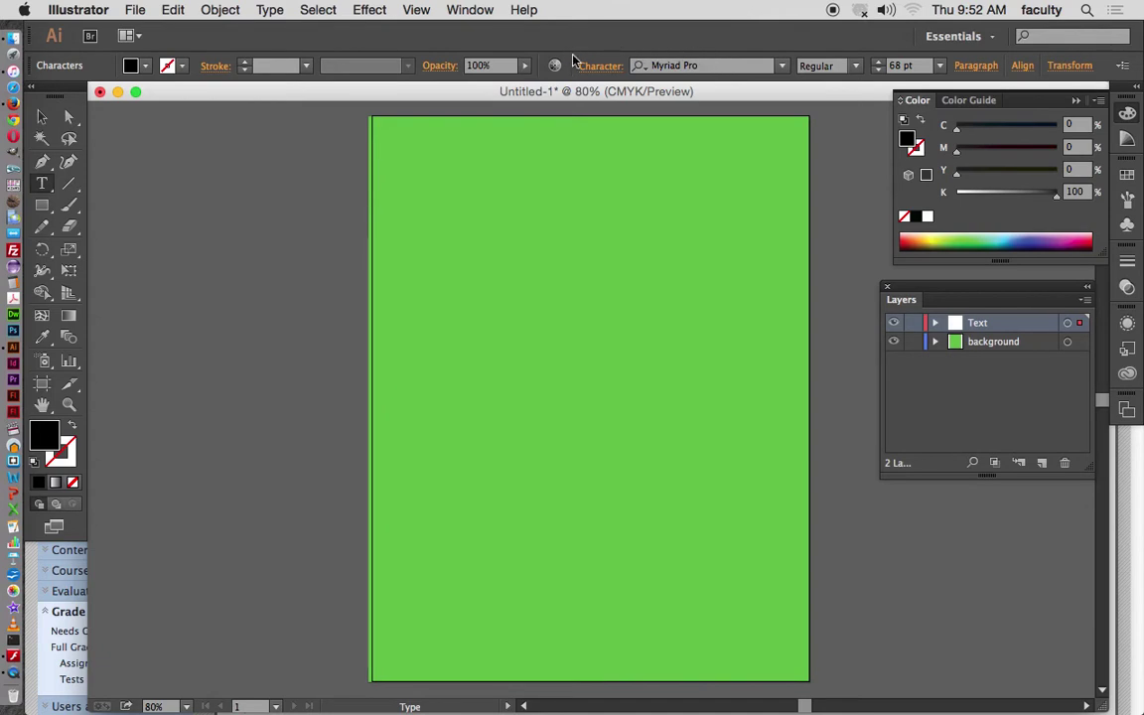
# - Set the font to Cooper Black and enter the word "TEXT" in the new text object
pyautogui.click(782, 64)
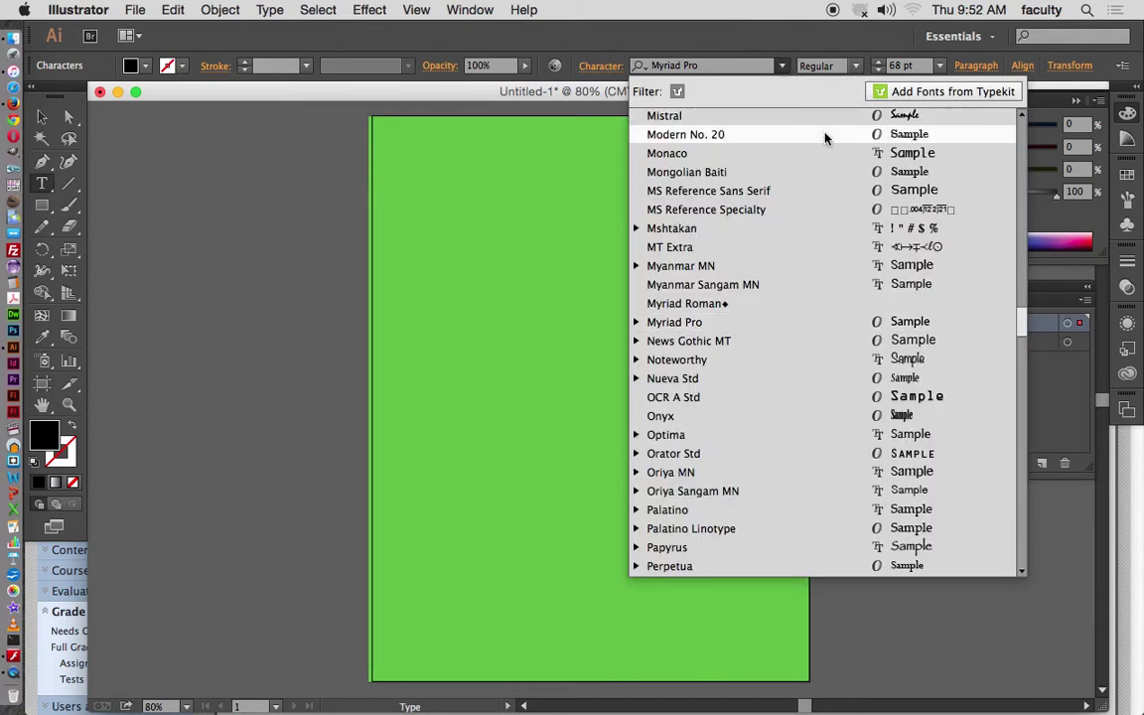
pyautogui.moveTo(1021, 321)
pyautogui.mouseDown()
pyautogui.moveTo(993, 171)
pyautogui.moveTo(994, 191)
pyautogui.mouseUp()
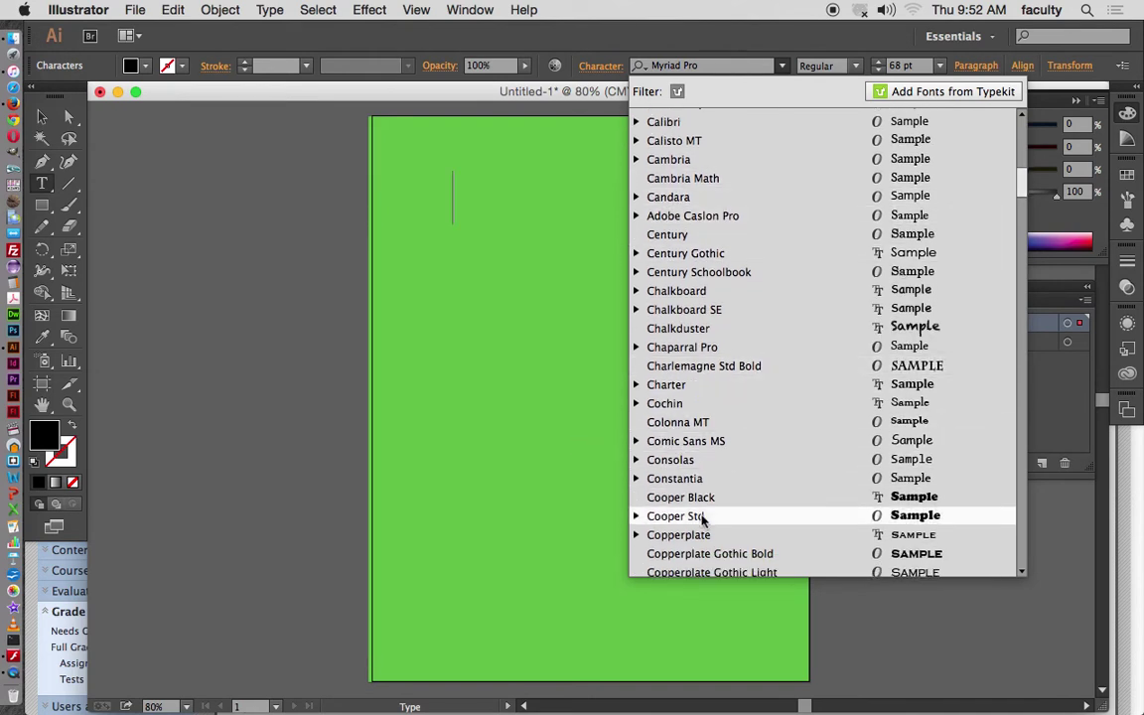
pyautogui.click(655, 496)
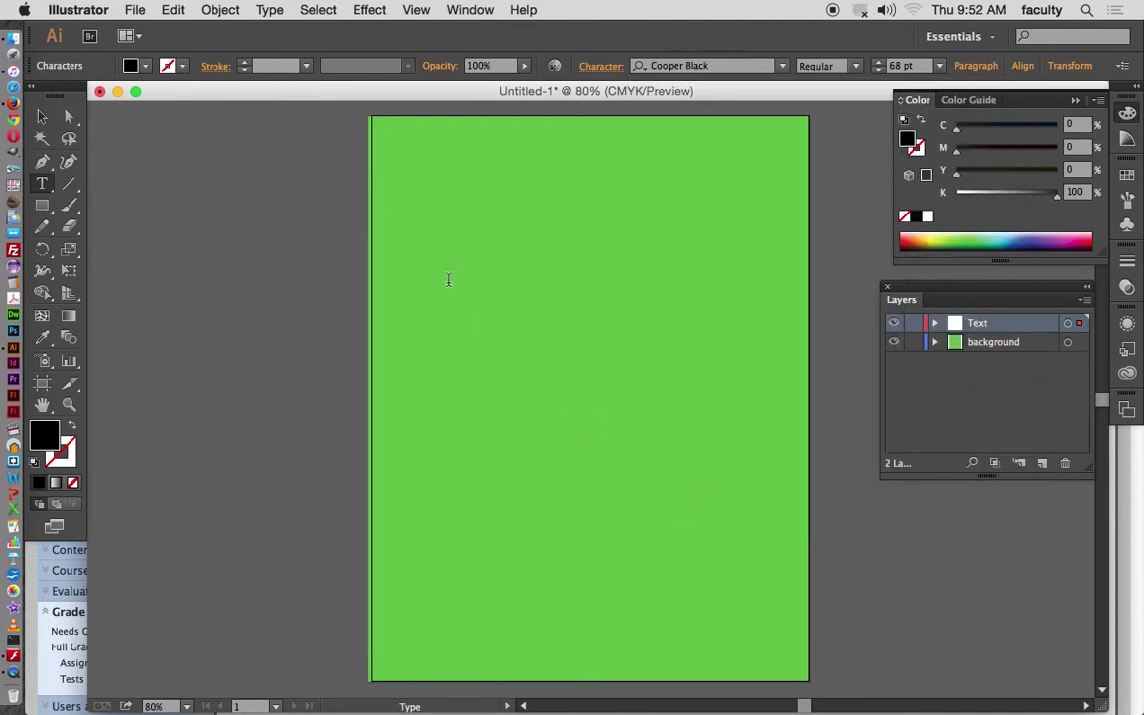
pyautogui.write('T')
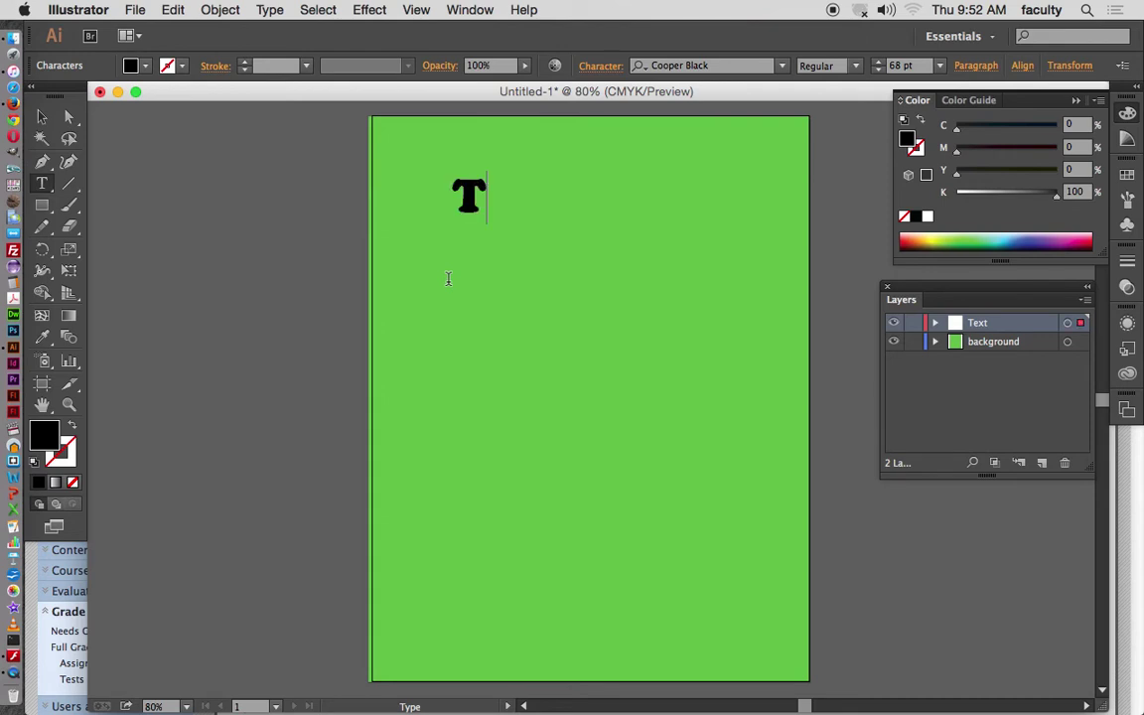
pyautogui.write('EXT')
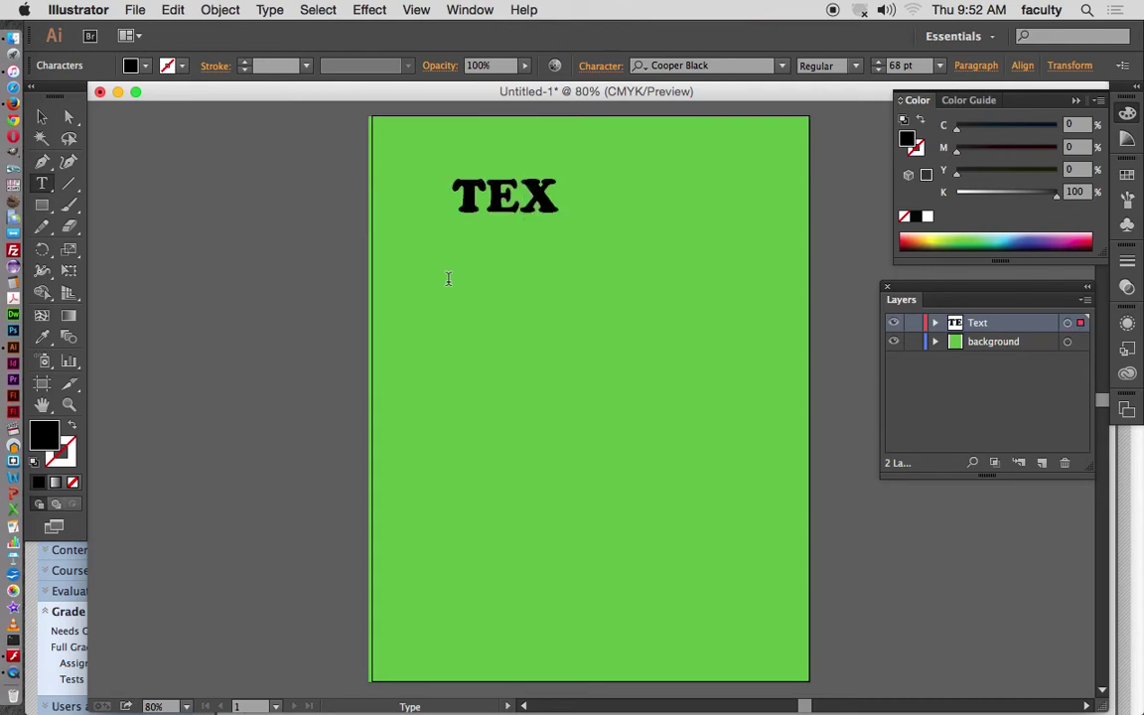
# - Move the word TEXT to the horizontal middle near the artboard's upper edge and deselect it
pyautogui.click(41, 116)
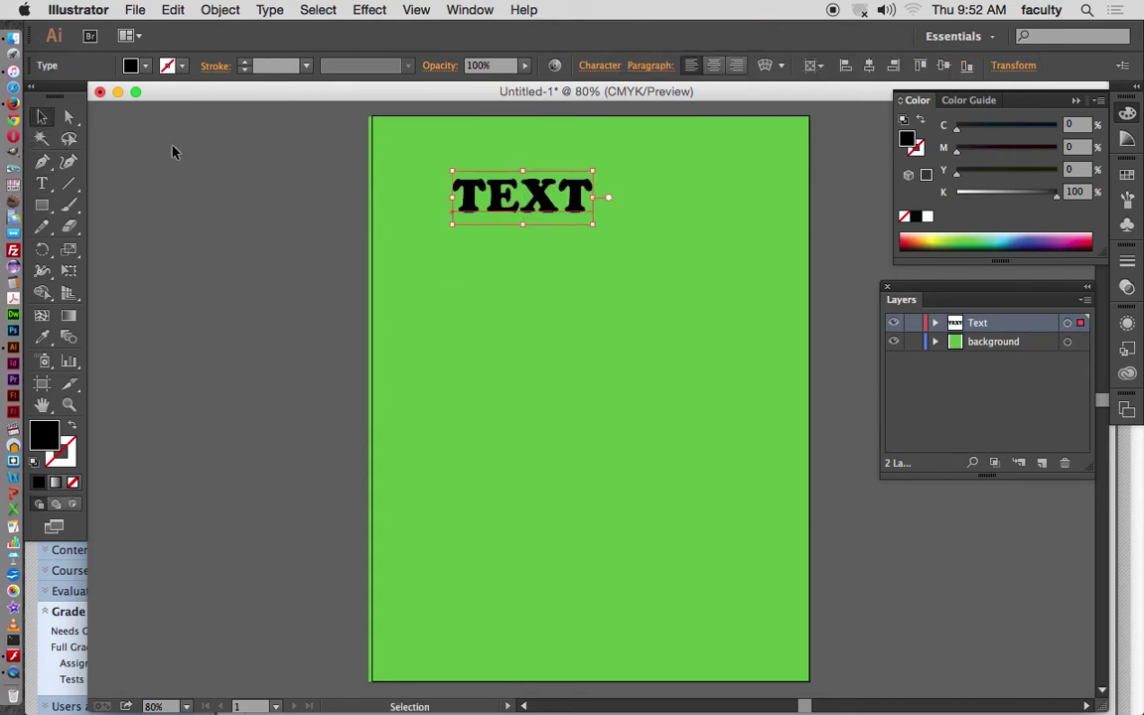
pyautogui.moveTo(541, 195); pyautogui.dragTo(597, 194)
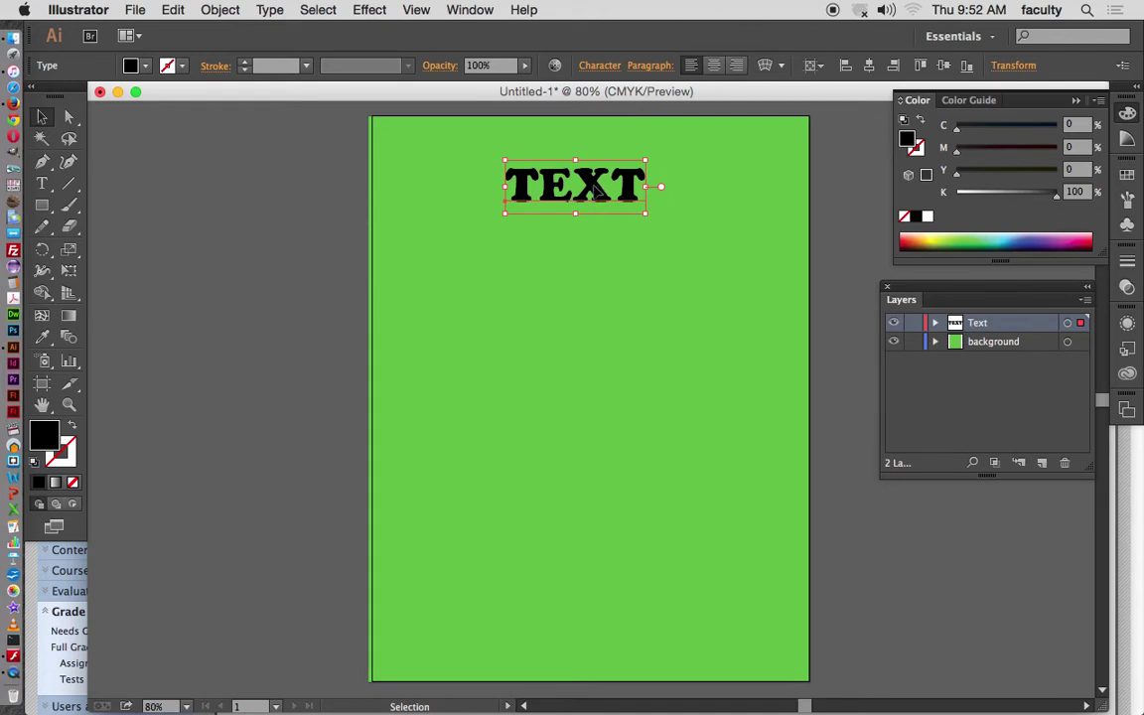
pyautogui.click(434, 197)
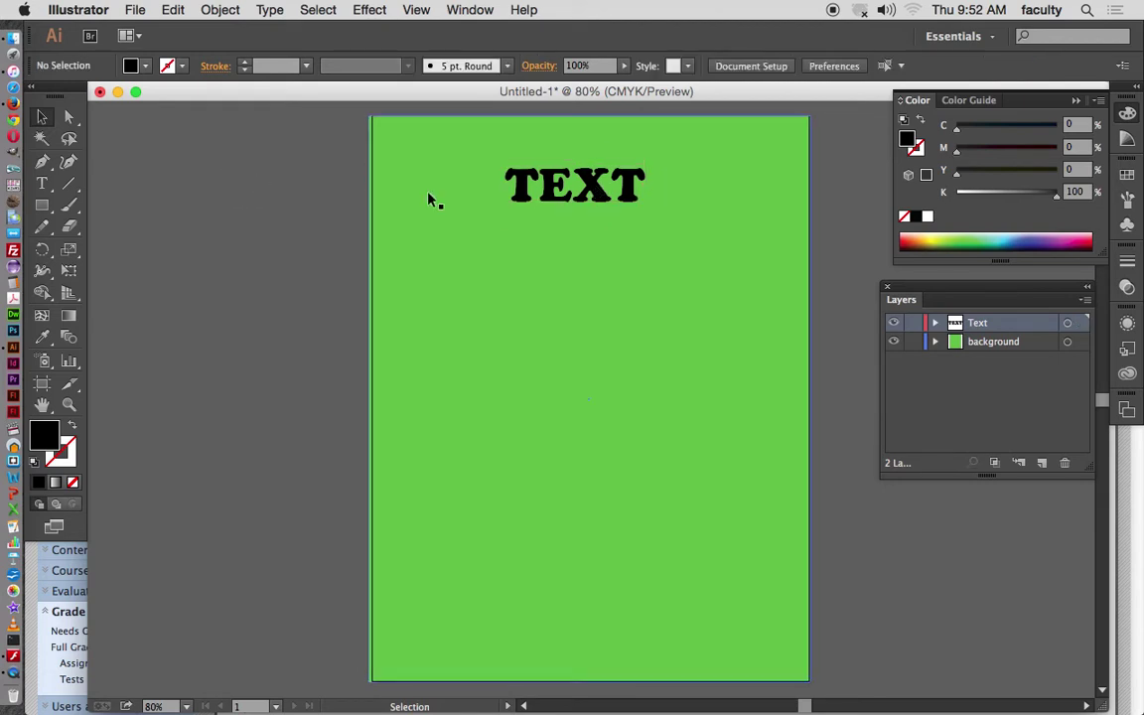
# - Enlarge the word TEXT by setting its font size to 72 pt and finally to 96 pt
pyautogui.click(587, 185)
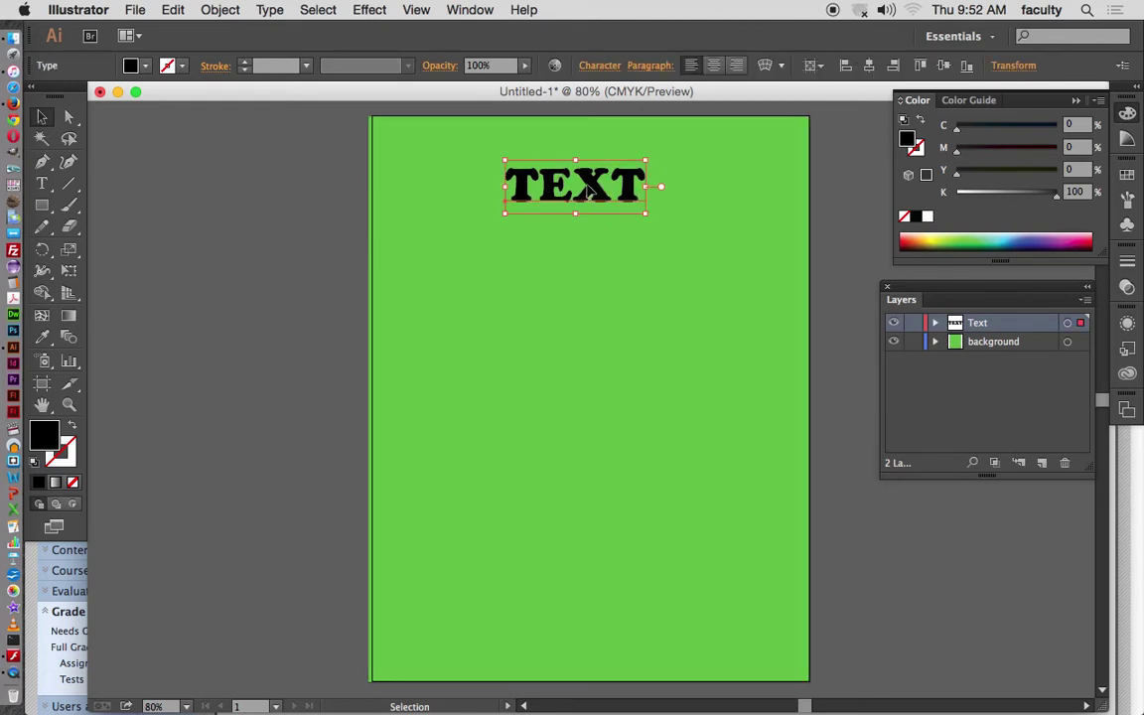
pyautogui.click(596, 66)
pyautogui.click(499, 176)
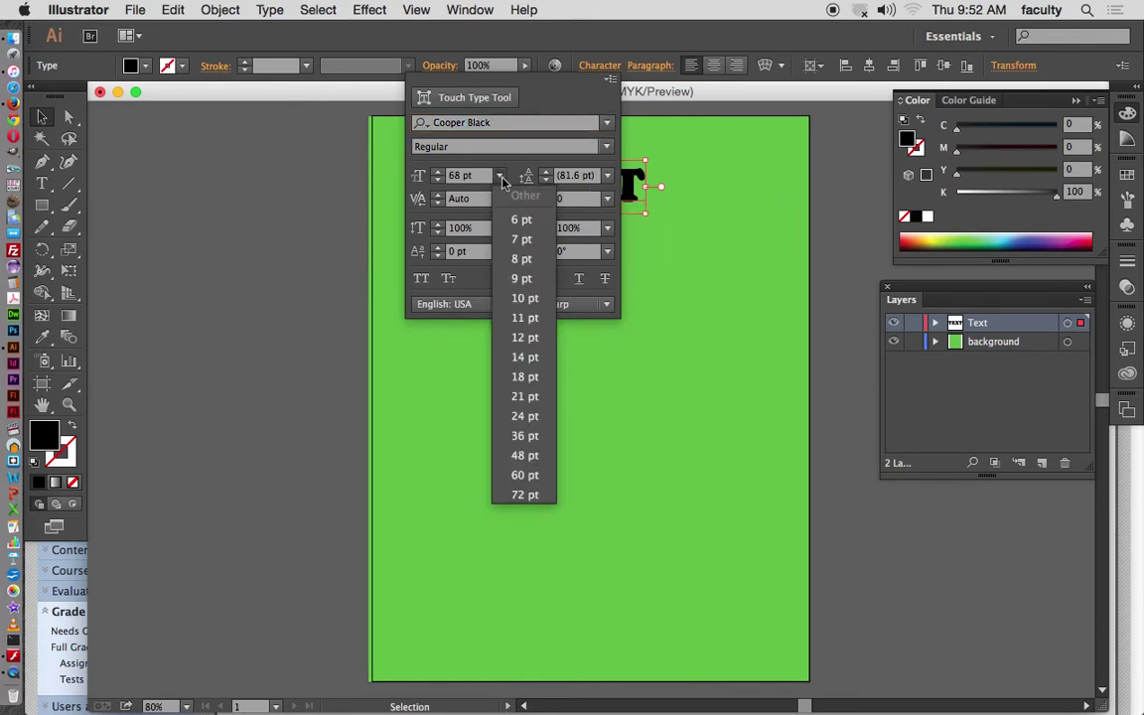
pyautogui.click(520, 494)
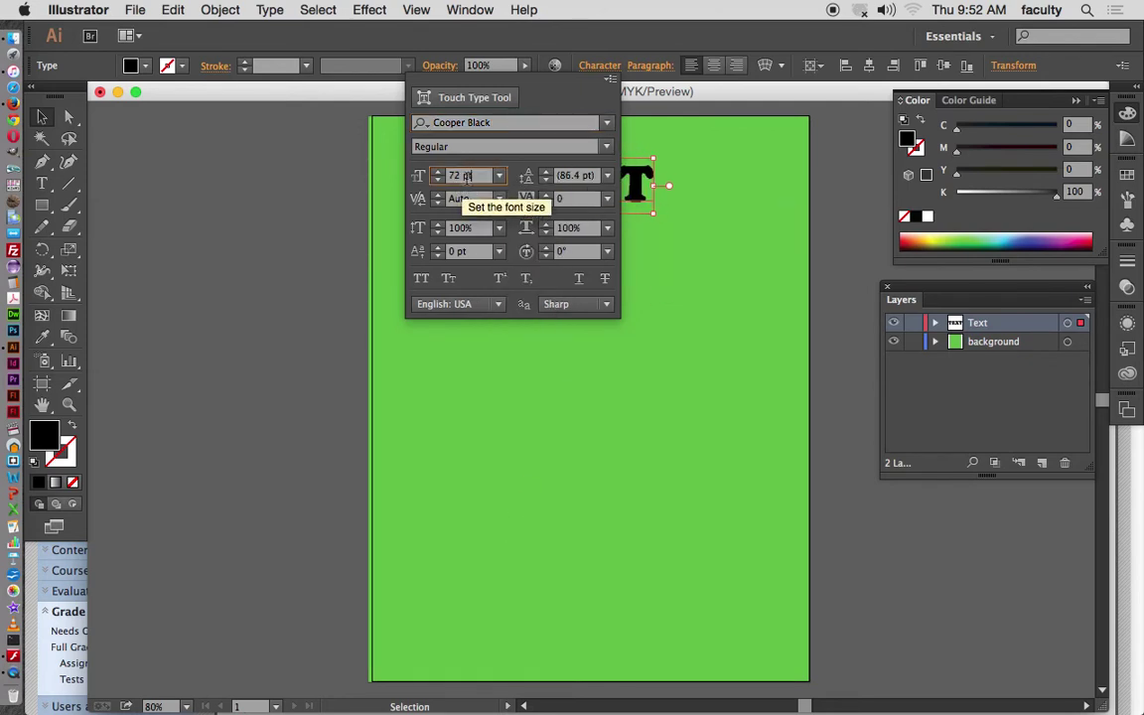
pyautogui.click(418, 176)
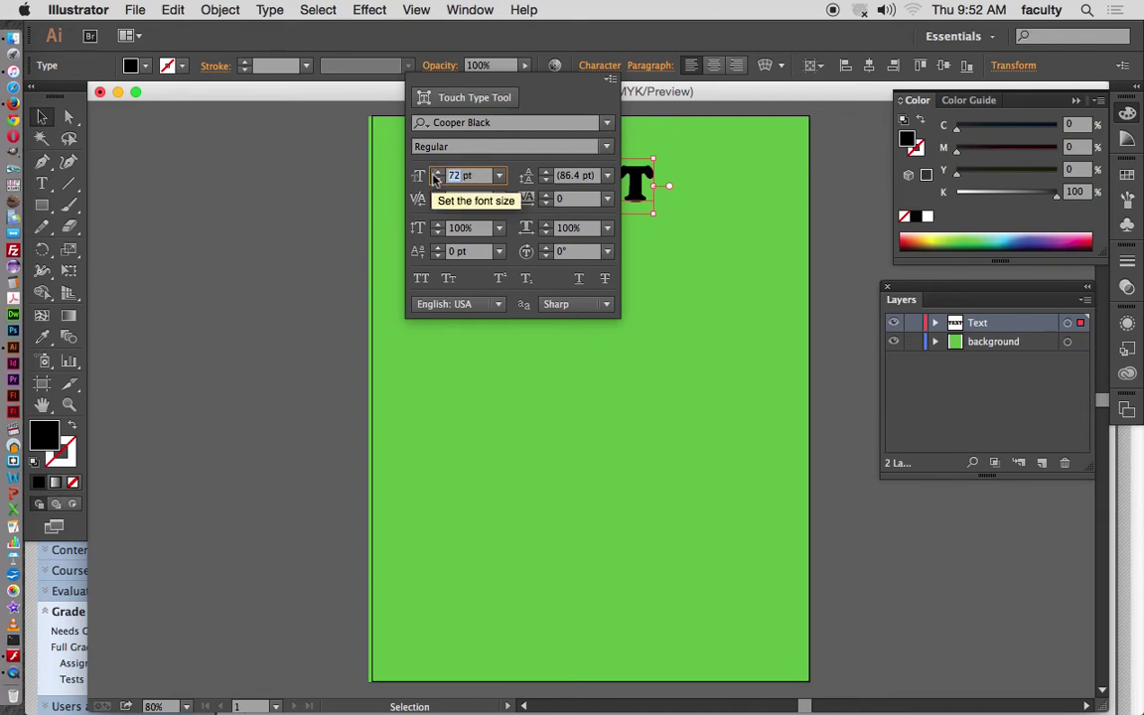
pyautogui.write('96')
pyautogui.press('Return')
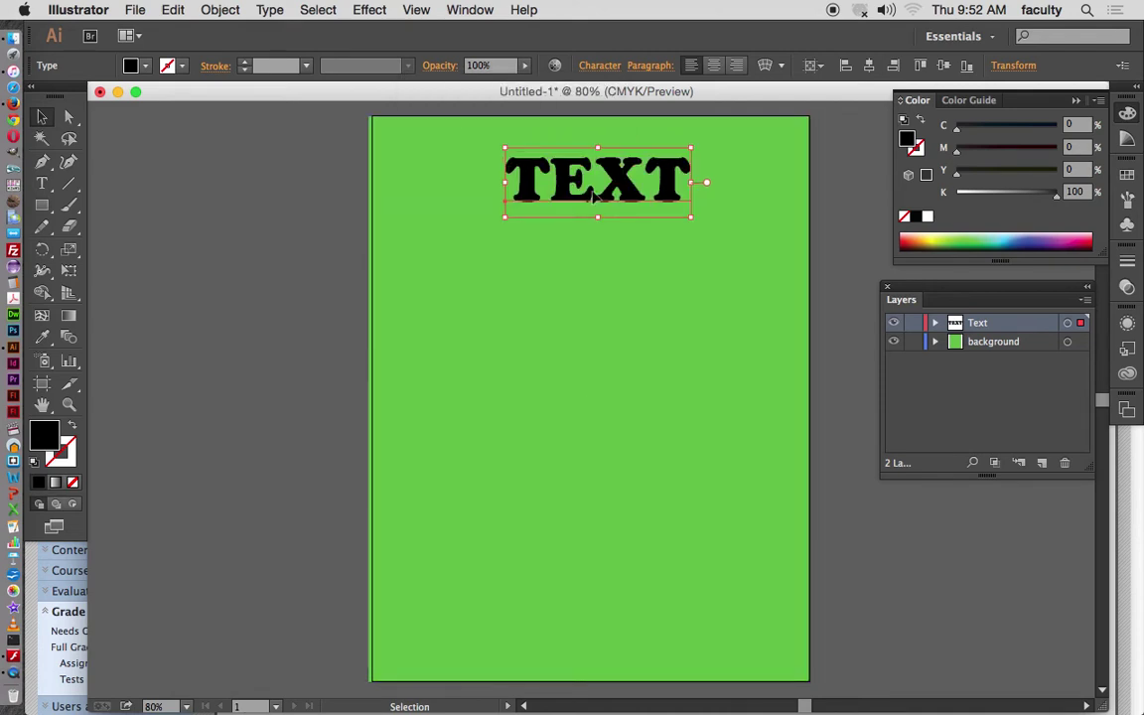
# - Move the enlarged word TEXT toward the artboard's upper-left corner and leave it selected
pyautogui.moveTo(630, 191); pyautogui.dragTo(480, 178)
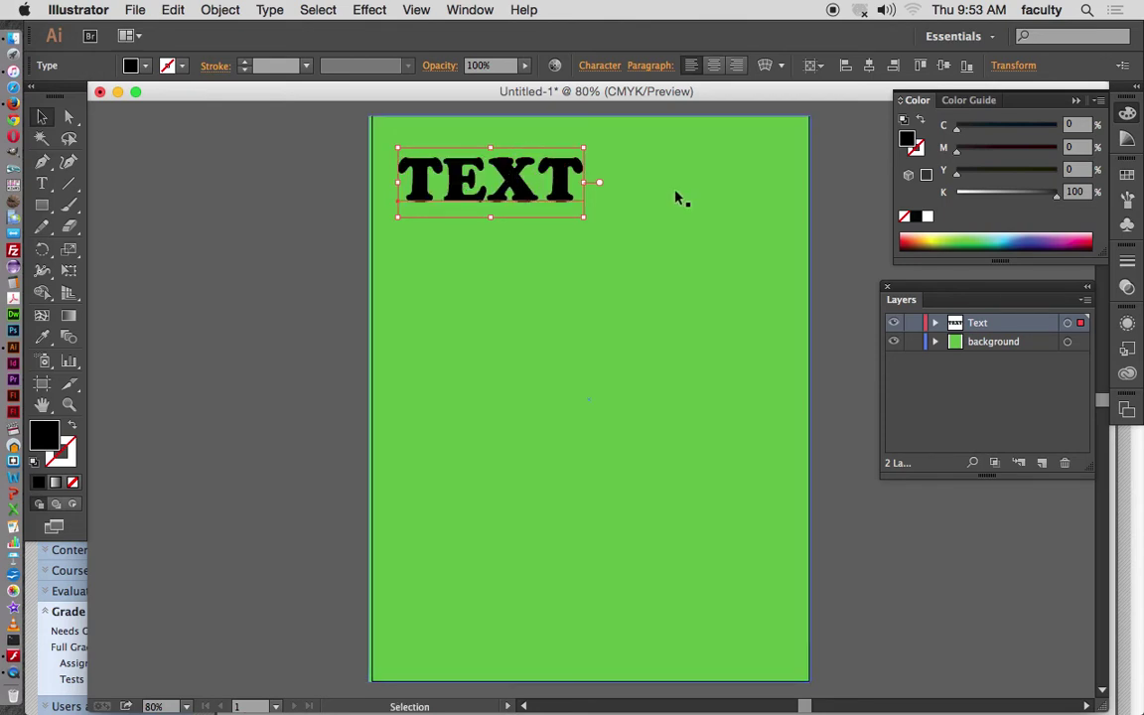
pyautogui.click(291, 184)
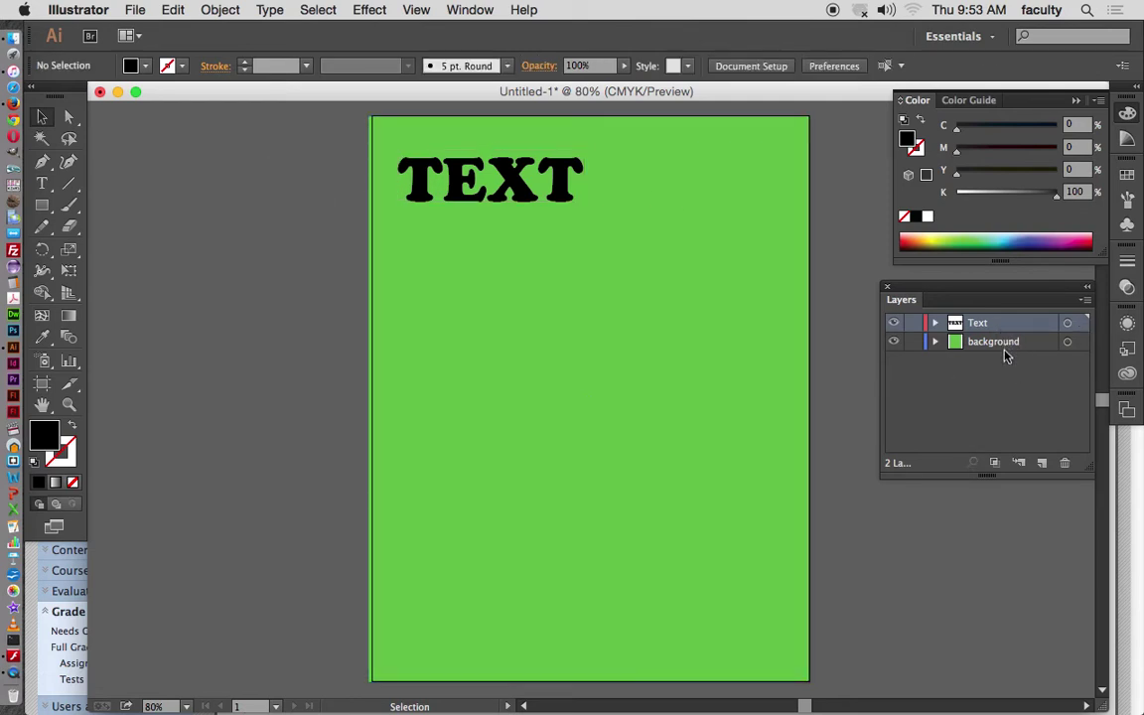
pyautogui.click(512, 186)
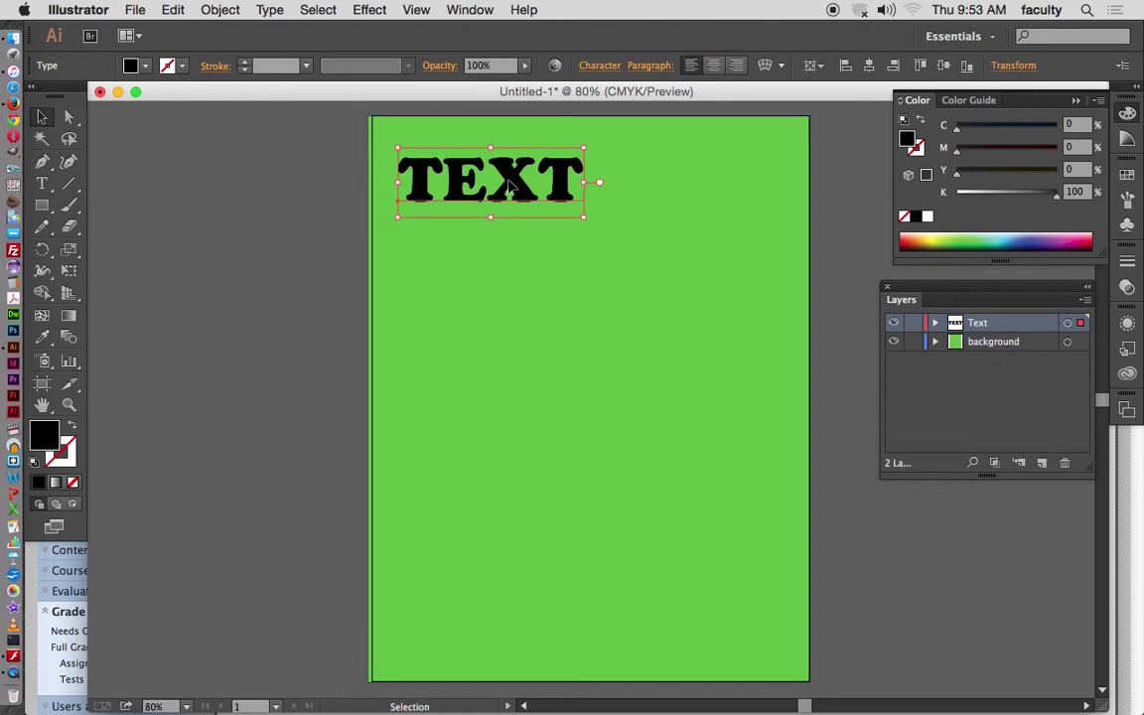
# - Show the Align panel beside the artboard with its full options, including the Align To setting
pyautogui.click(467, 11)
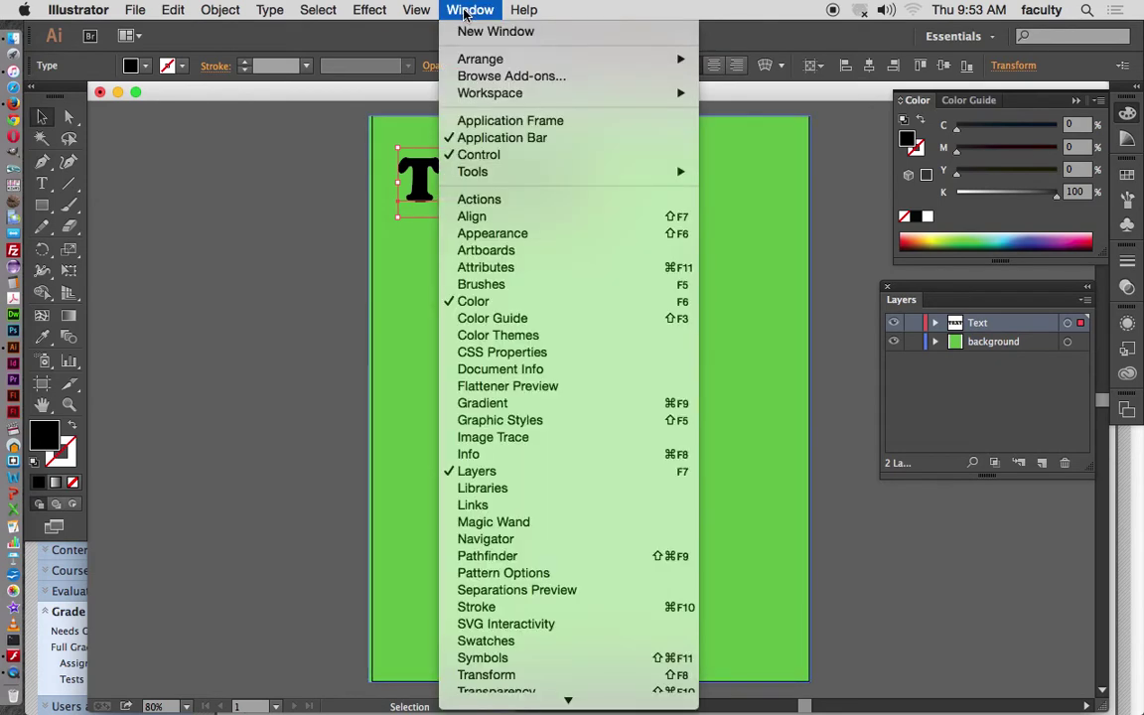
pyautogui.click(473, 215)
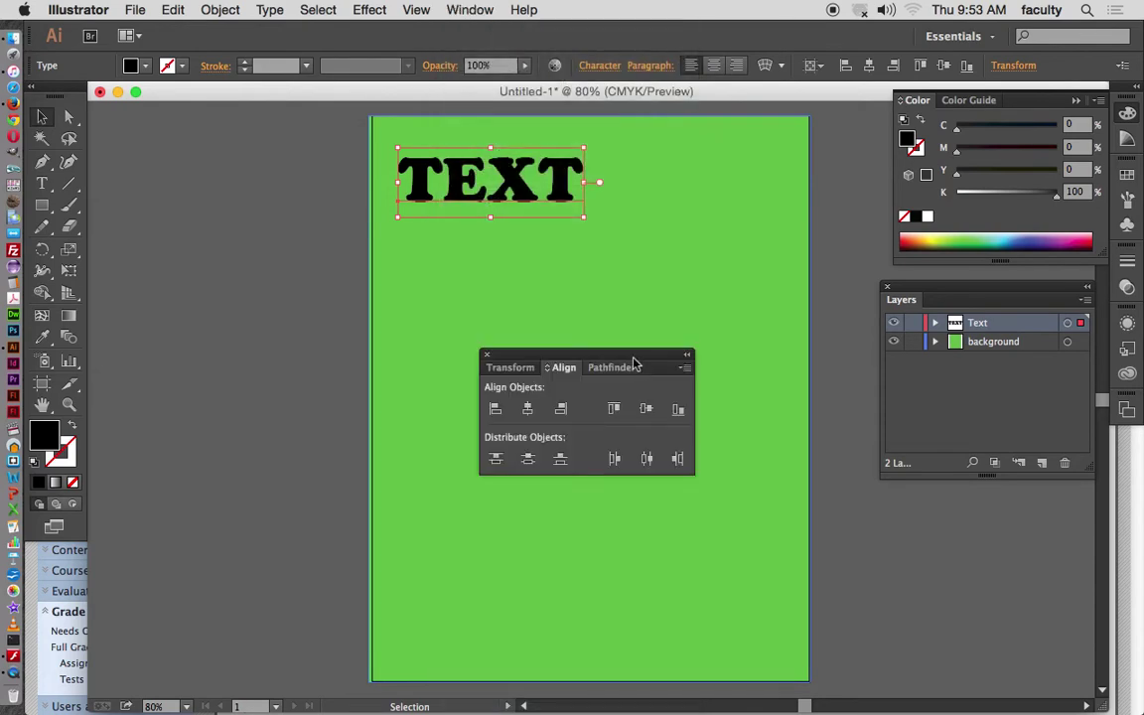
pyautogui.moveTo(573, 361); pyautogui.dragTo(239, 149)
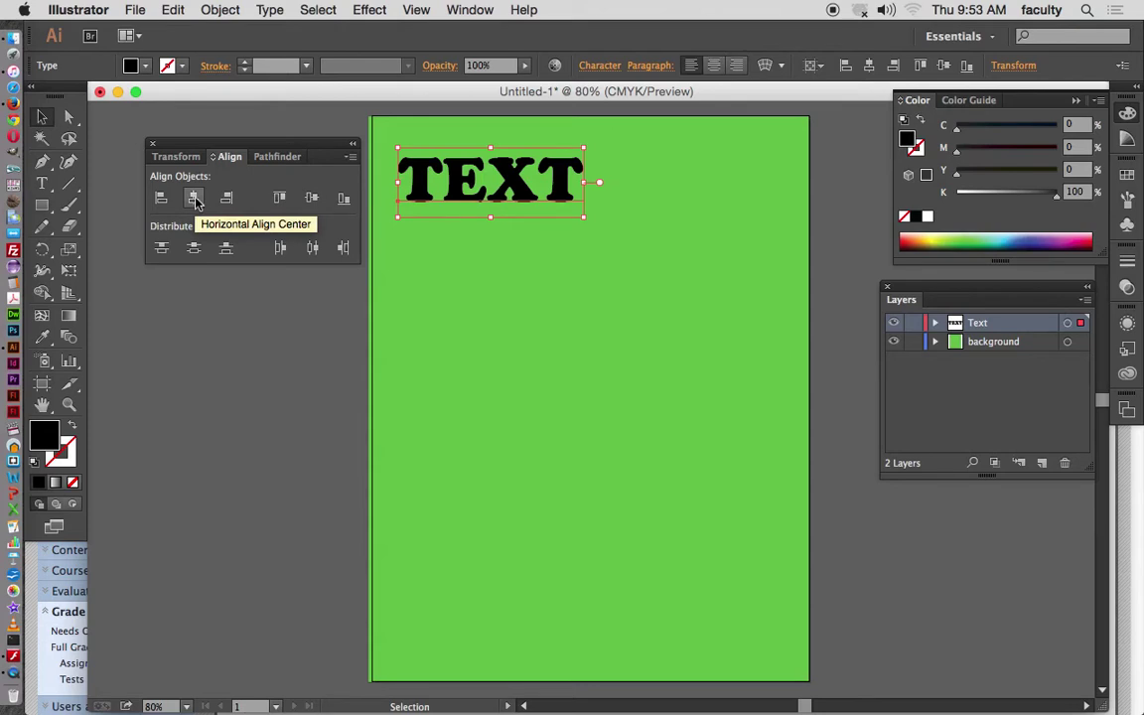
pyautogui.click(350, 157)
pyautogui.click(407, 158)
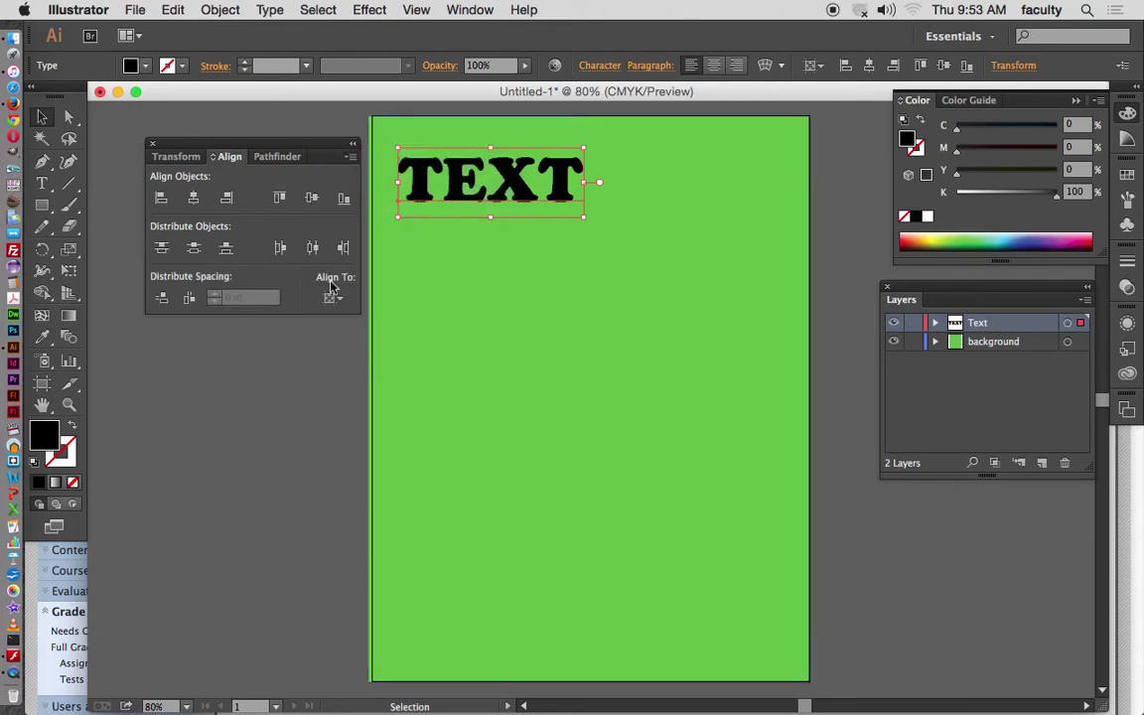
pyautogui.click(351, 157)
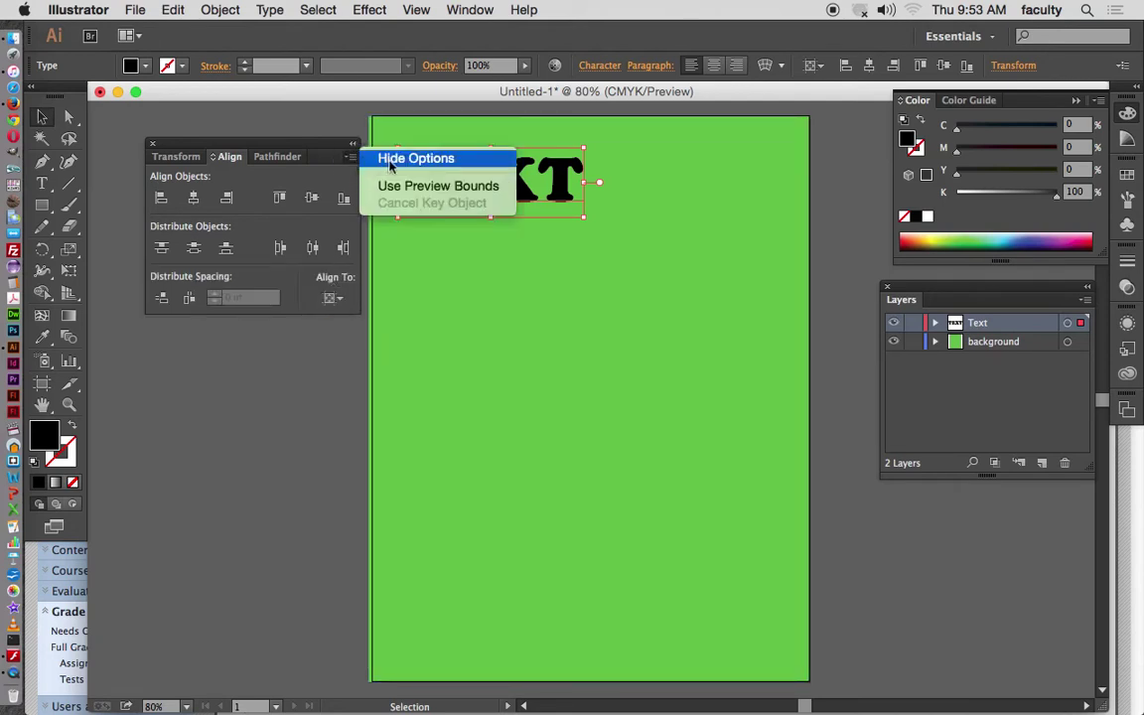
pyautogui.click(288, 161)
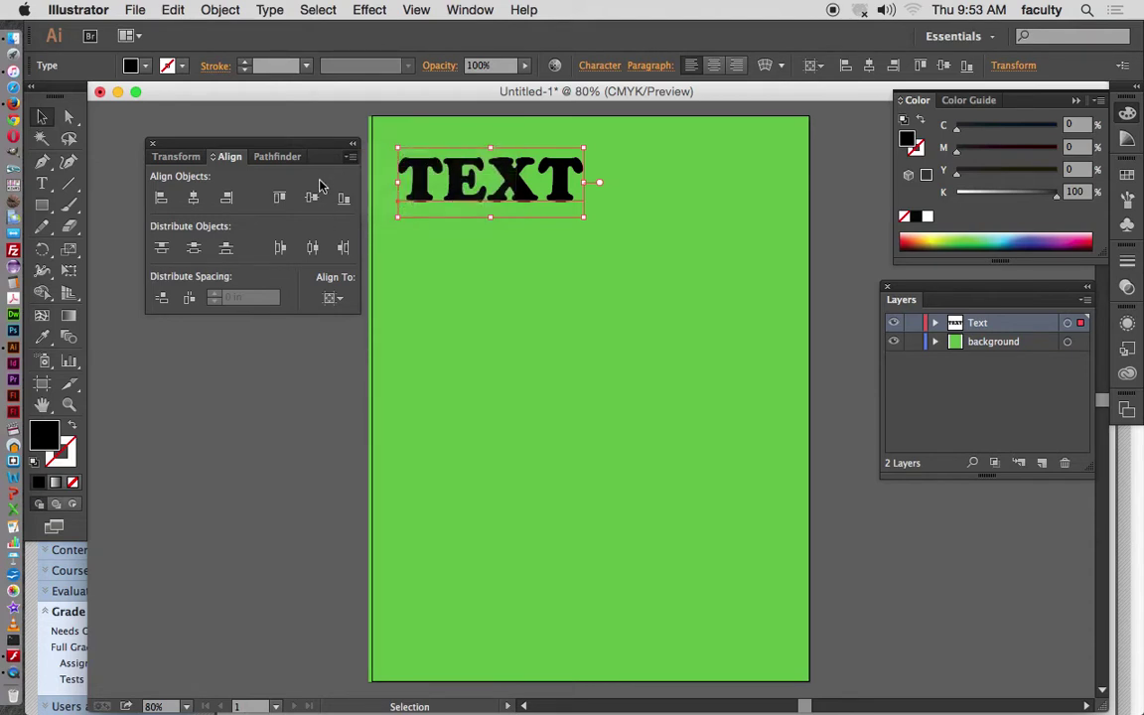
# - Center the word TEXT horizontally using Align to Artboard, trying left alignment in between, and close the alignment controls
pyautogui.click(331, 296)
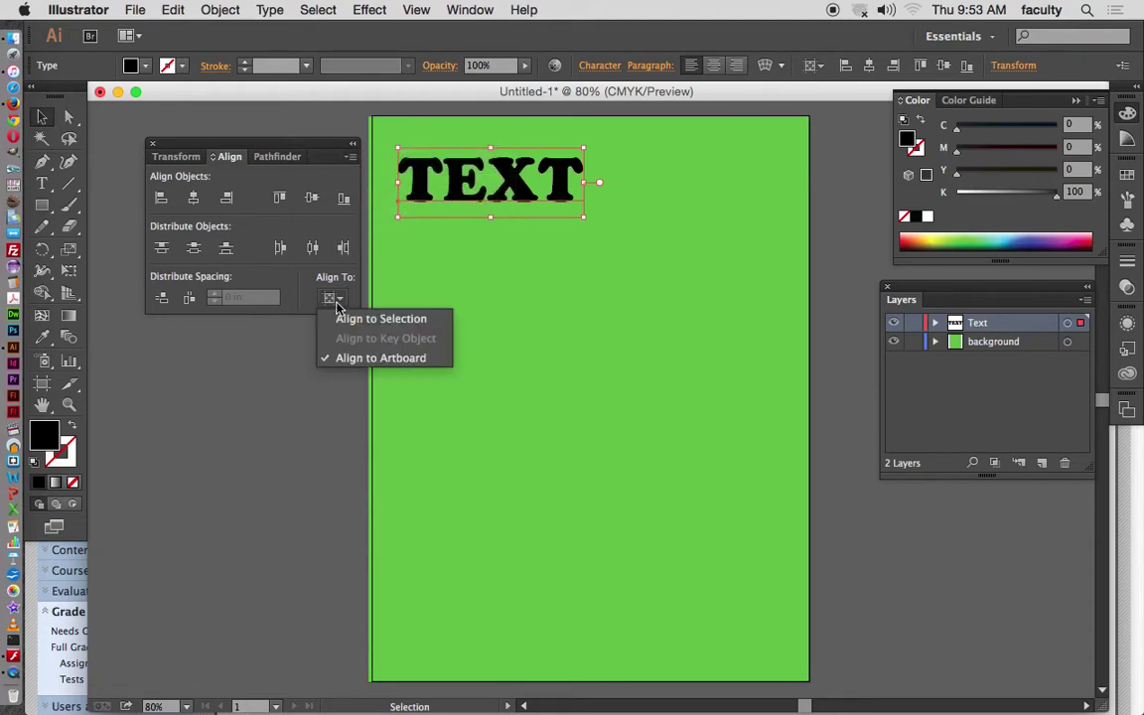
pyautogui.click(362, 363)
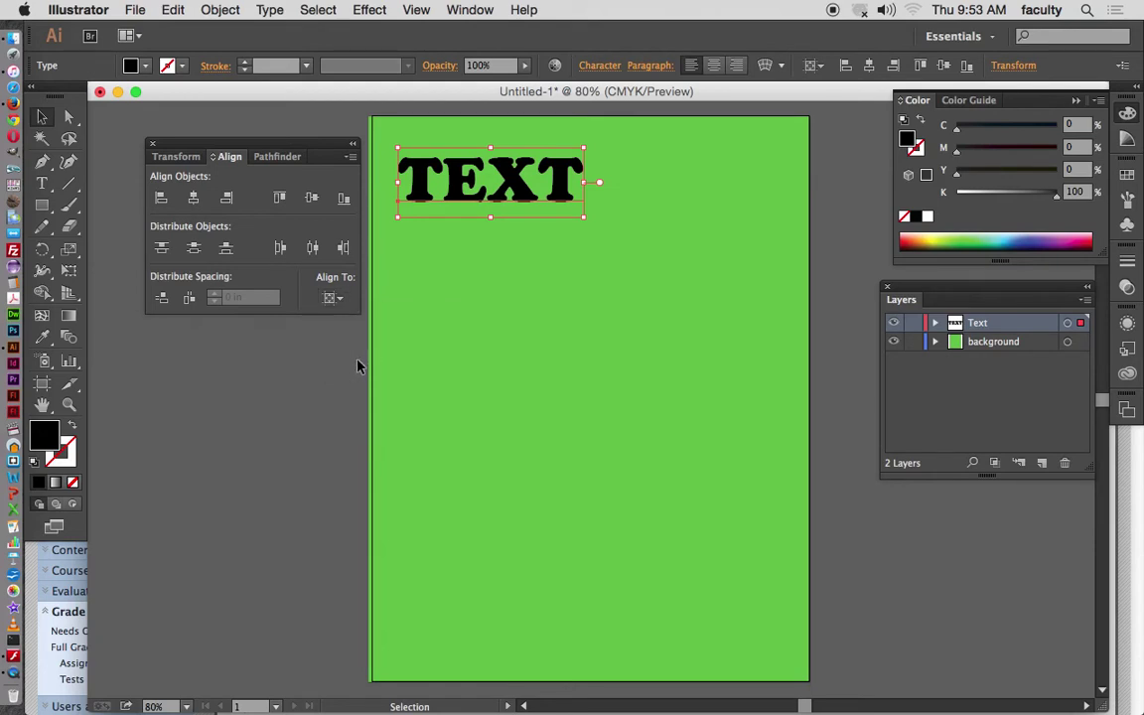
pyautogui.click(193, 199)
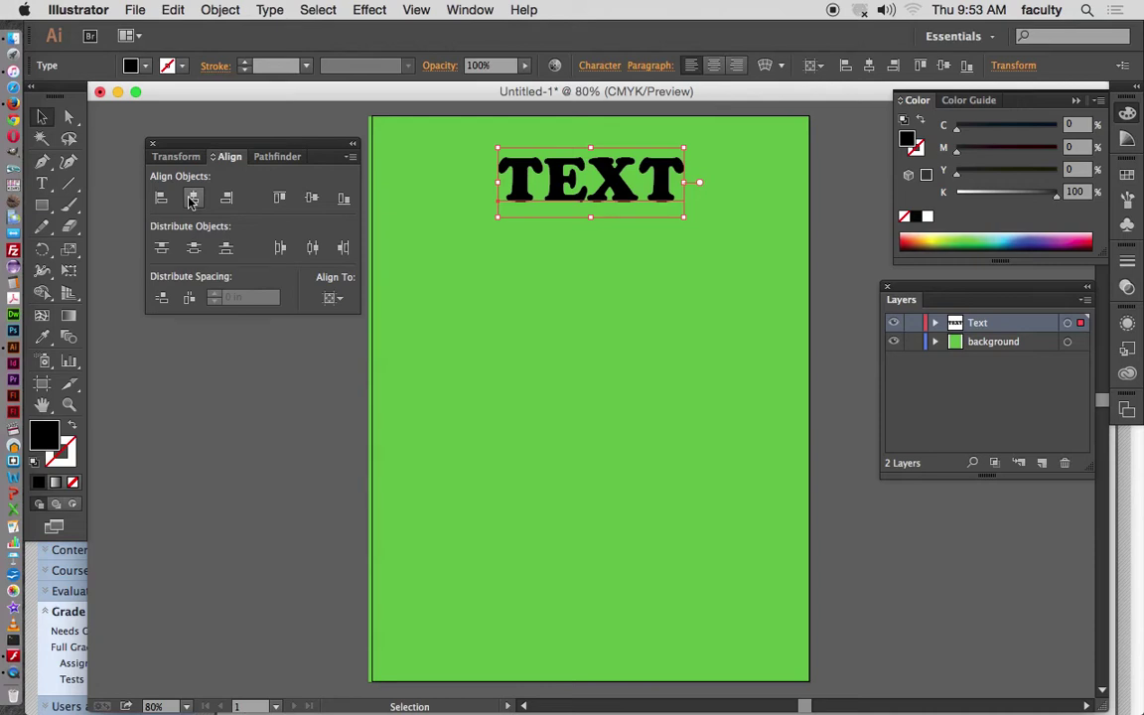
pyautogui.click(160, 198)
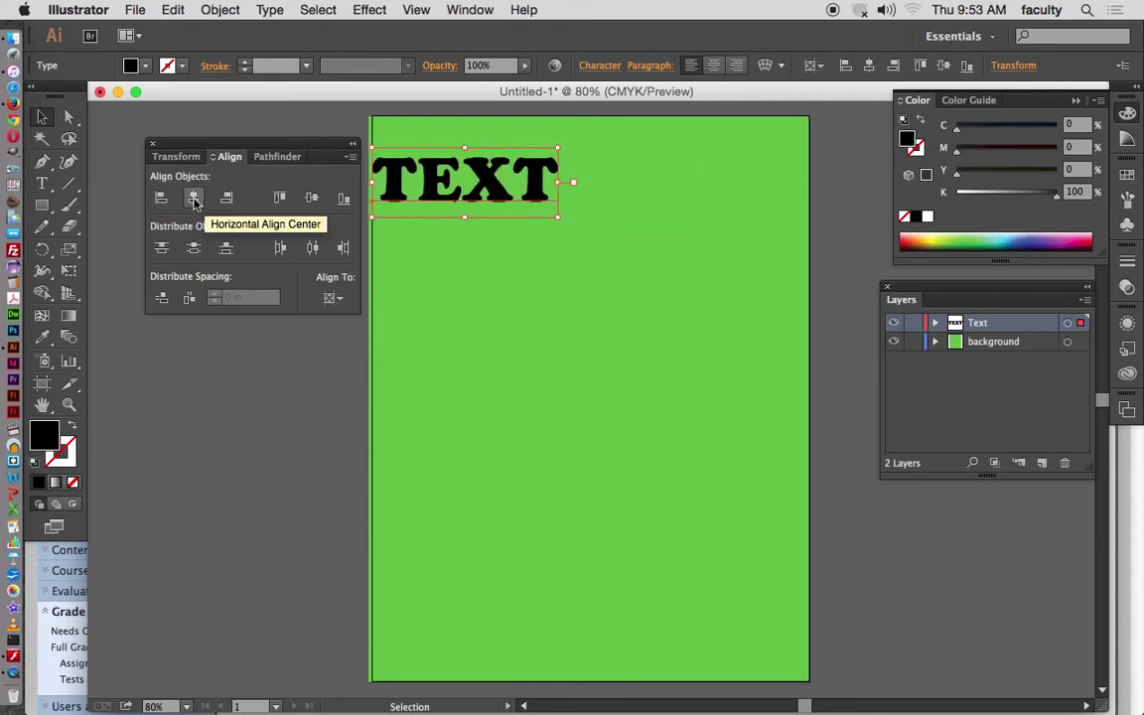
pyautogui.click(193, 200)
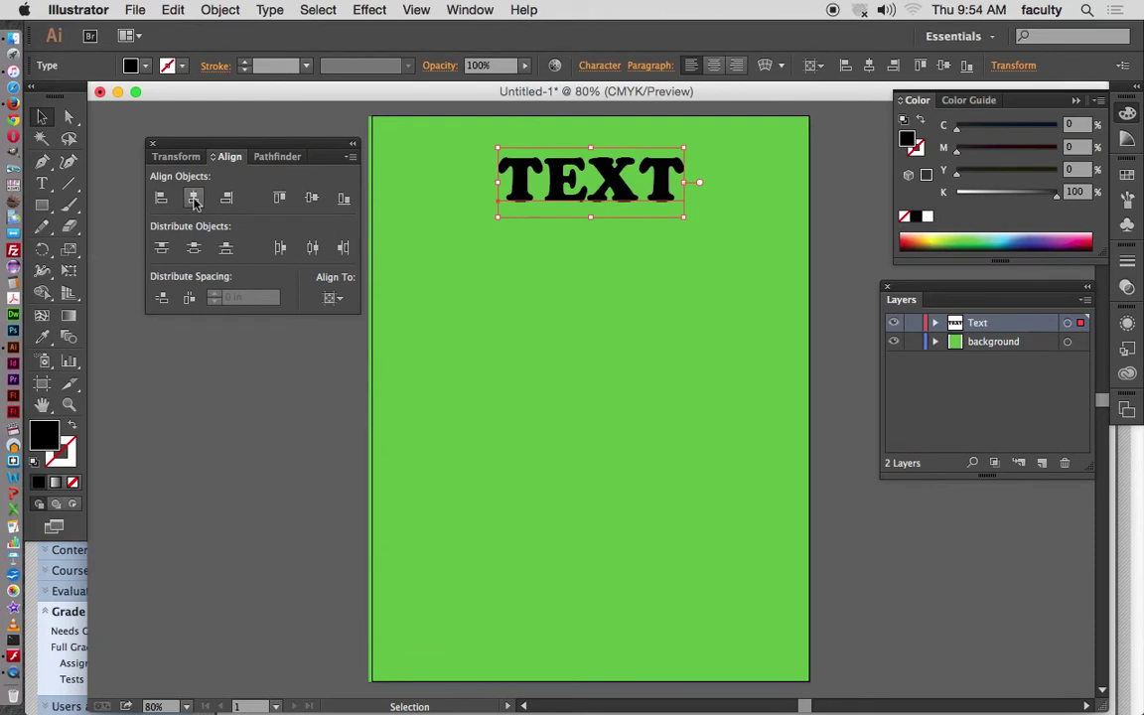
pyautogui.click(152, 145)
pyautogui.click(219, 178)
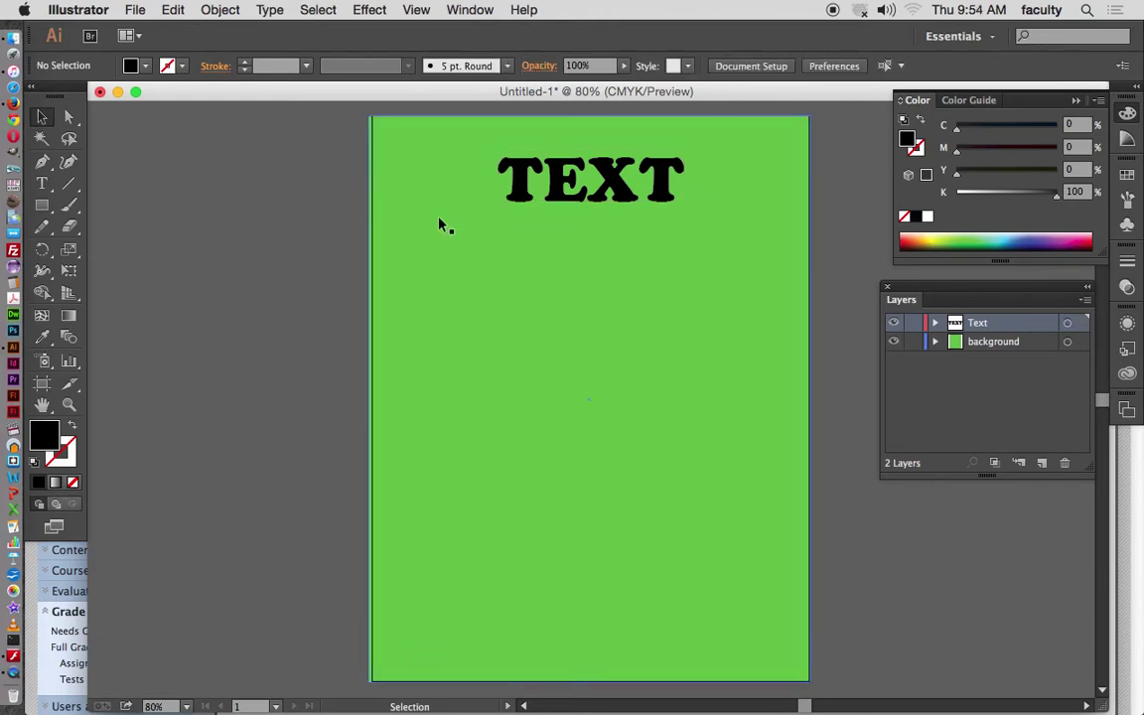
# - Replace the E in TEXT with a lowercase e, change it back to a capital E and leave text editing
pyautogui.doubleClick(590, 194)
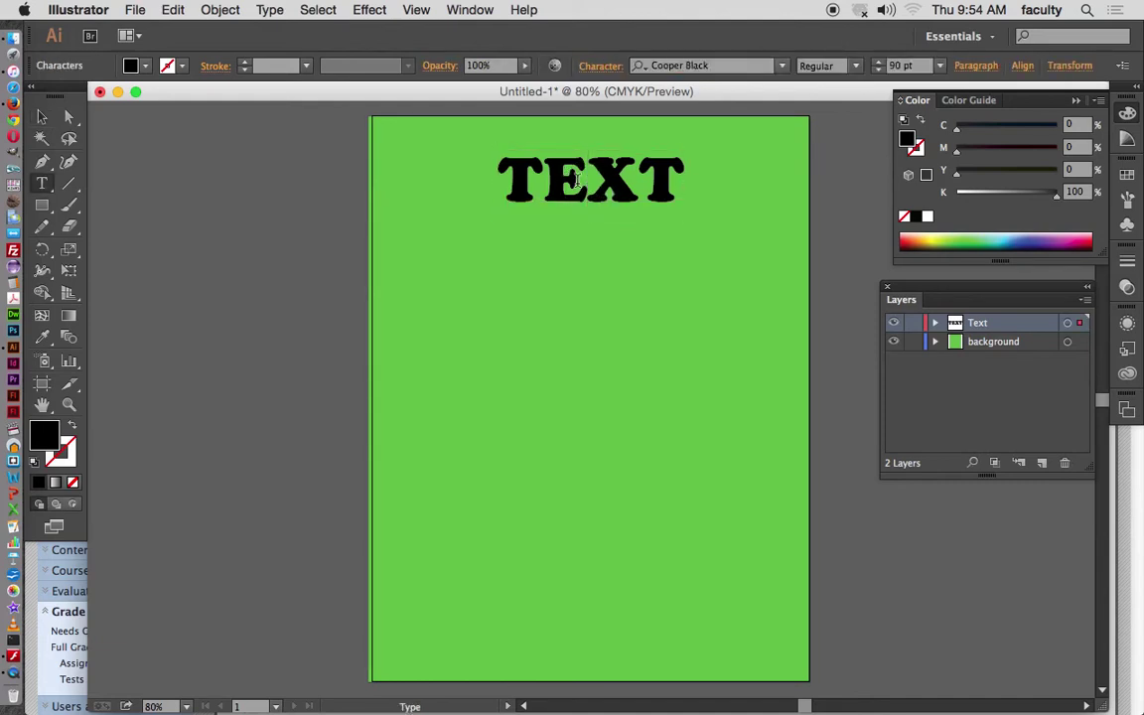
pyautogui.press('BackSpace')
pyautogui.write('e')
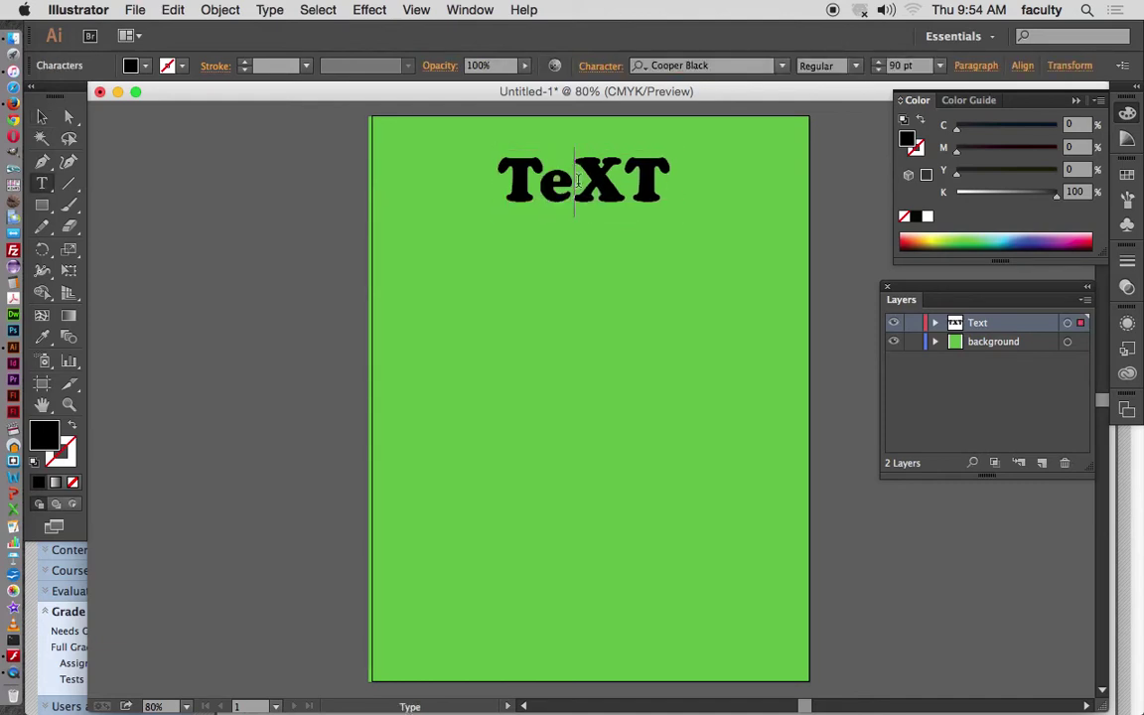
pyautogui.press('BackSpace')
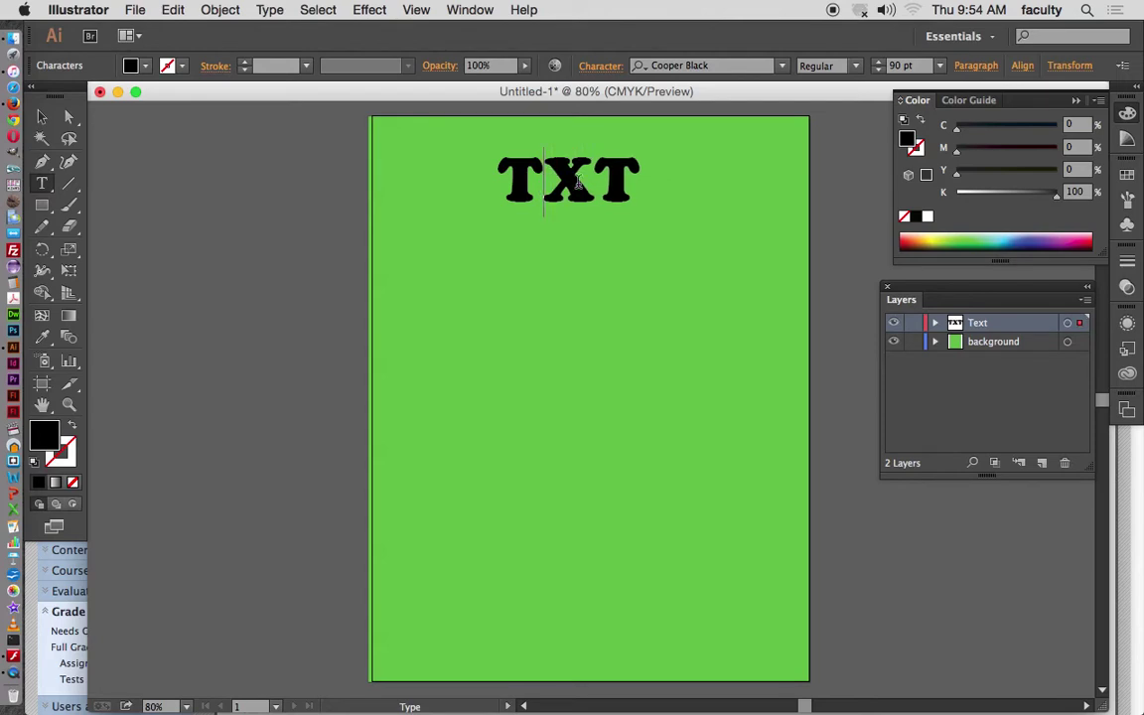
pyautogui.write('E')
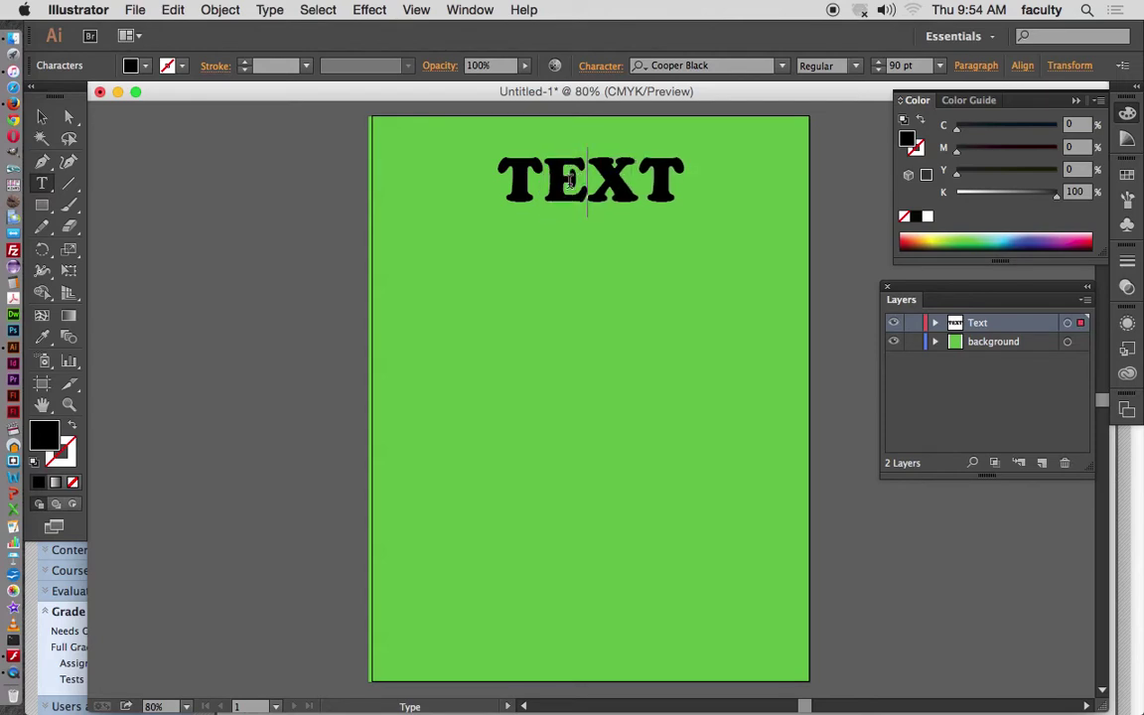
pyautogui.press('Escape')
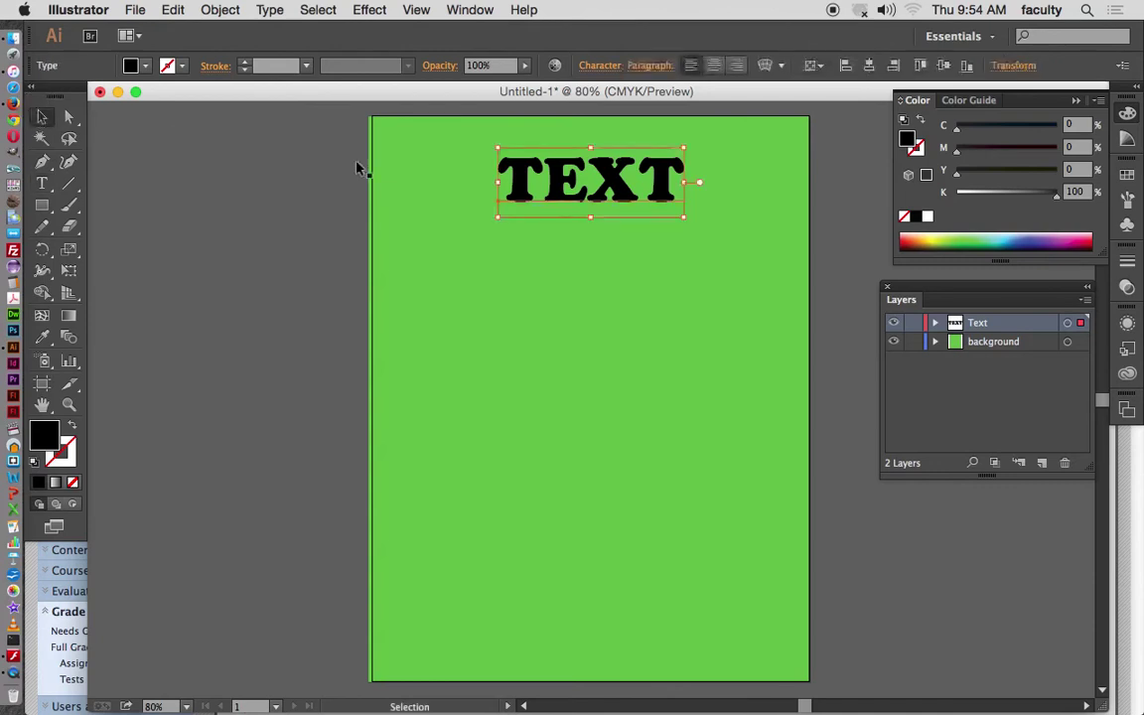
# - Move the word TEXT slightly down and to the left, undo the move and return to the Selection tool
pyautogui.click(564, 182)
pyautogui.moveTo(564, 182); pyautogui.dragTo(545, 202)
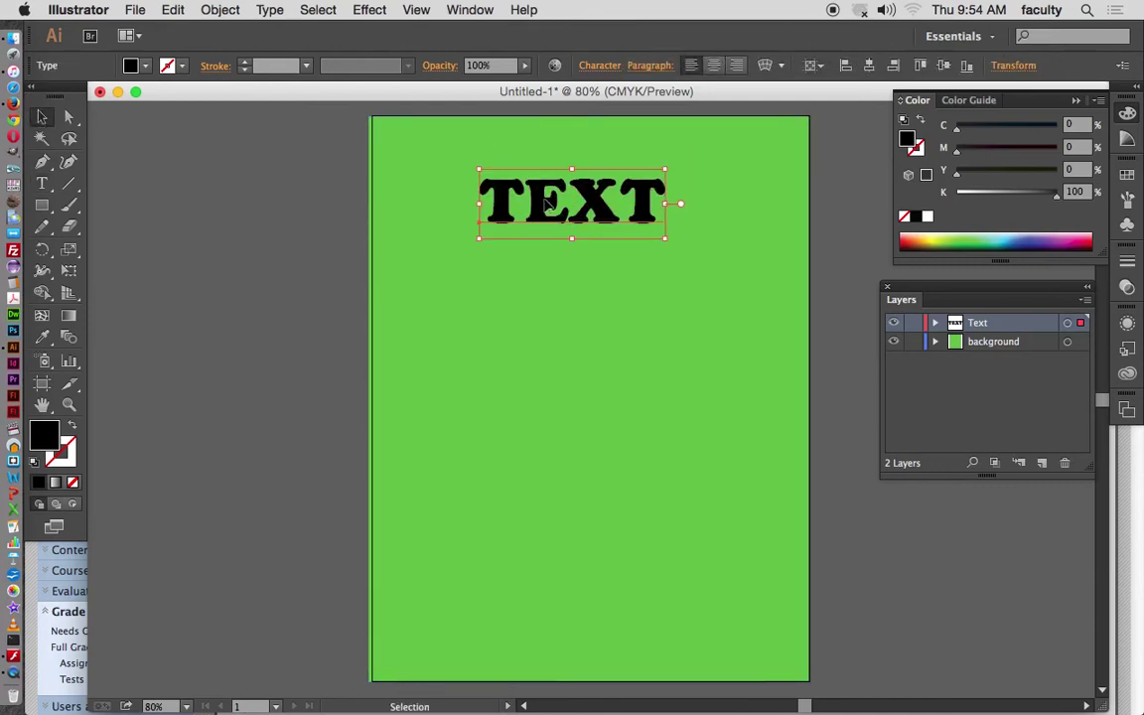
pyautogui.press('z')
pyautogui.press('super+z')
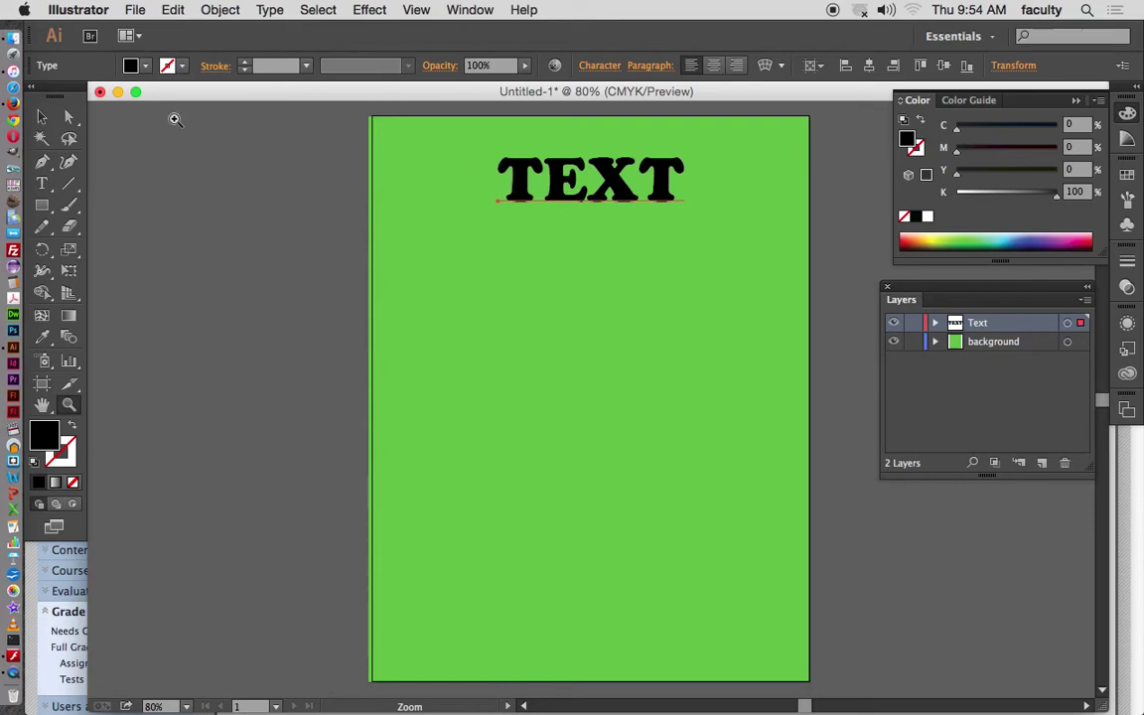
pyautogui.press('v')
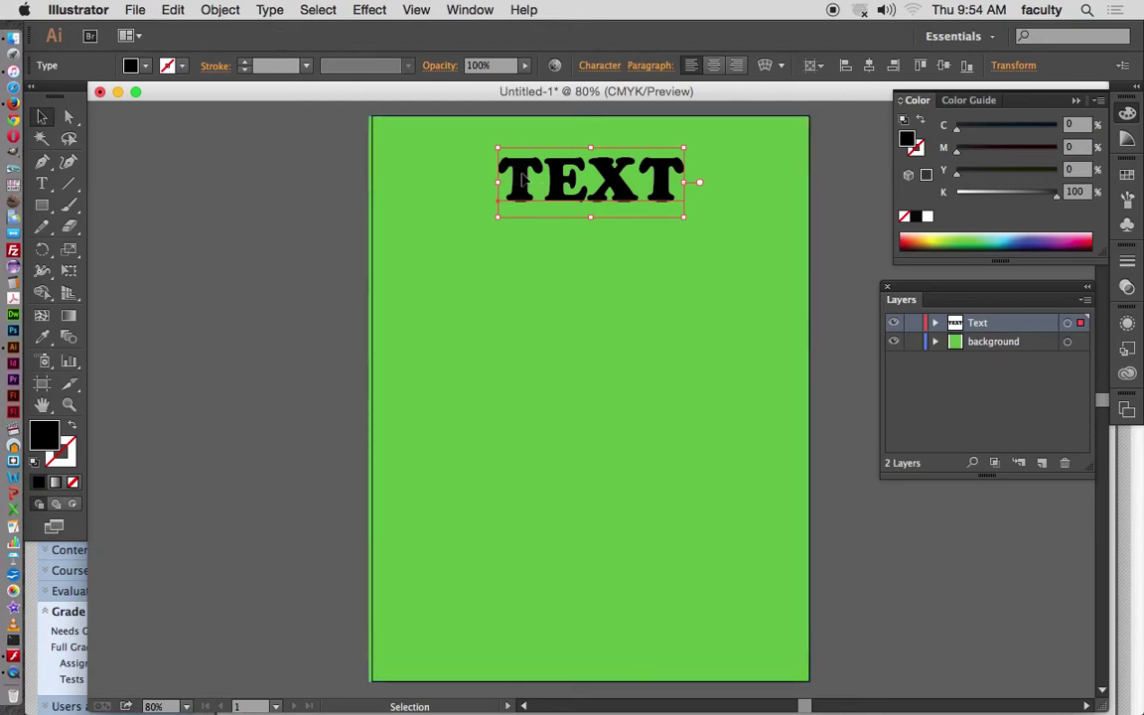
# - Convert the word TEXT to outlines and ungroup it into separate letter shapes
pyautogui.click(267, 12)
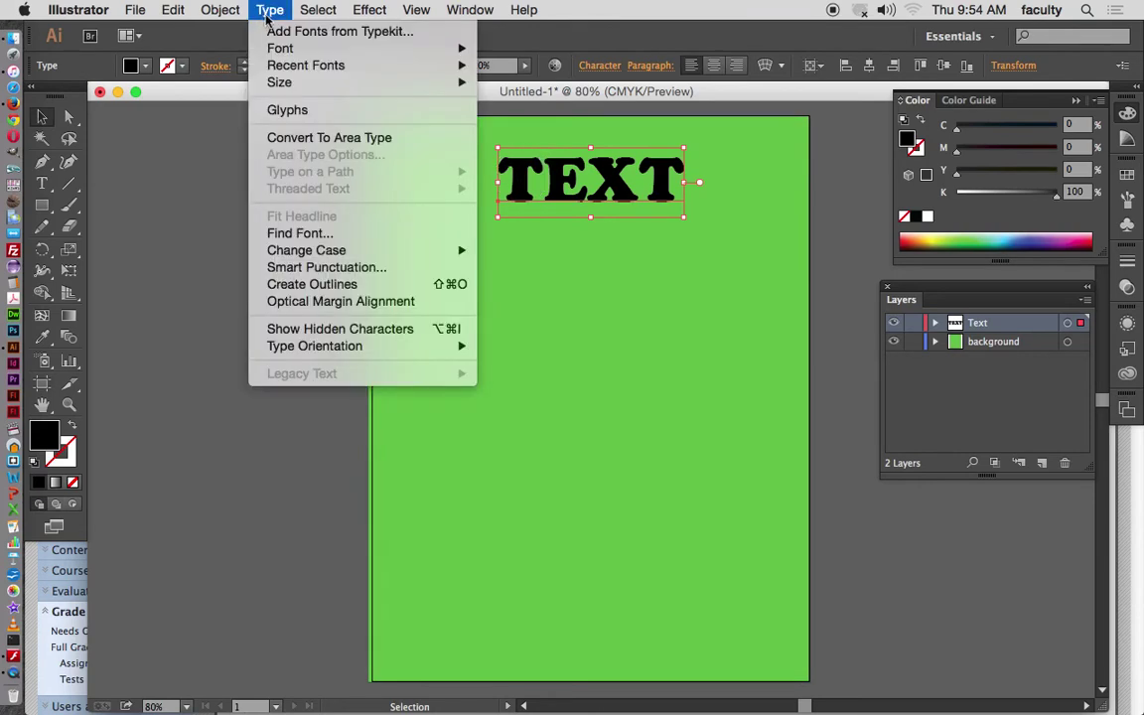
pyautogui.click(311, 285)
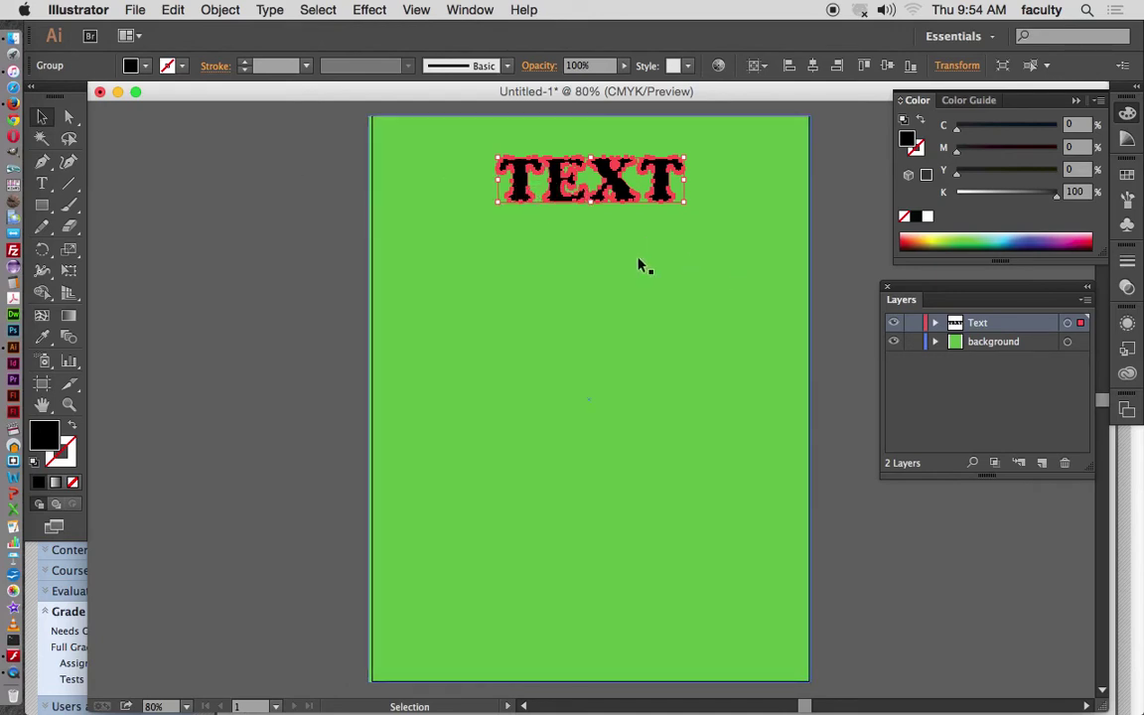
pyautogui.moveTo(467, 153); pyautogui.dragTo(702, 230)
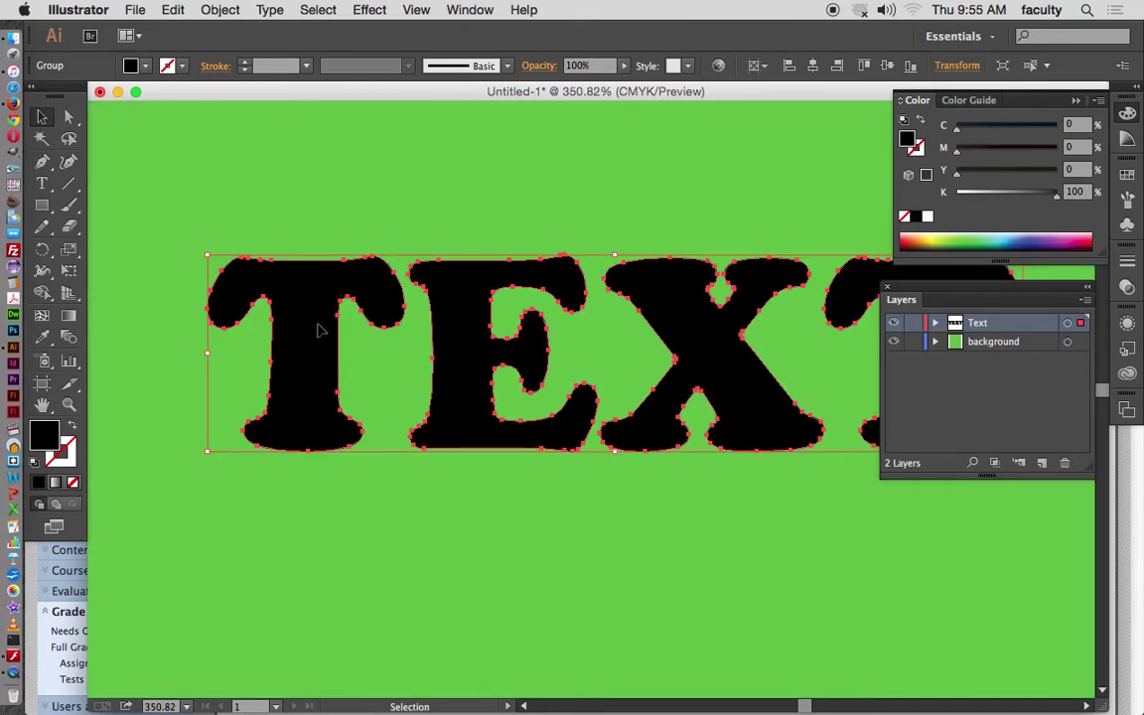
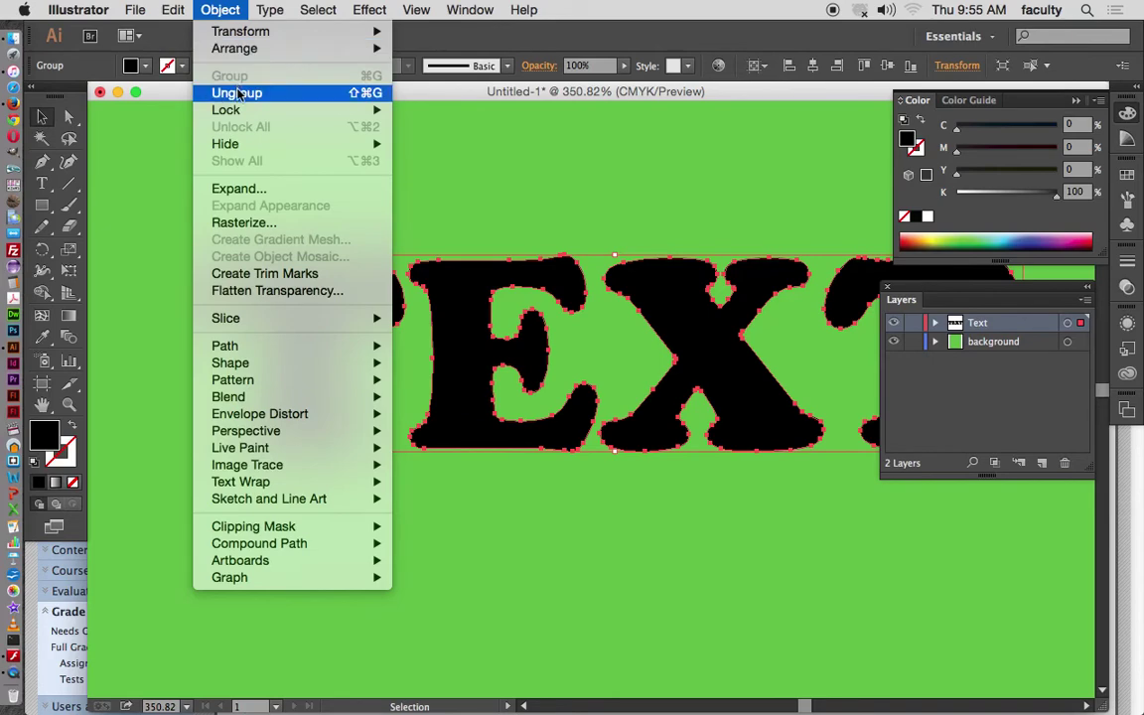
pyautogui.click(239, 93)
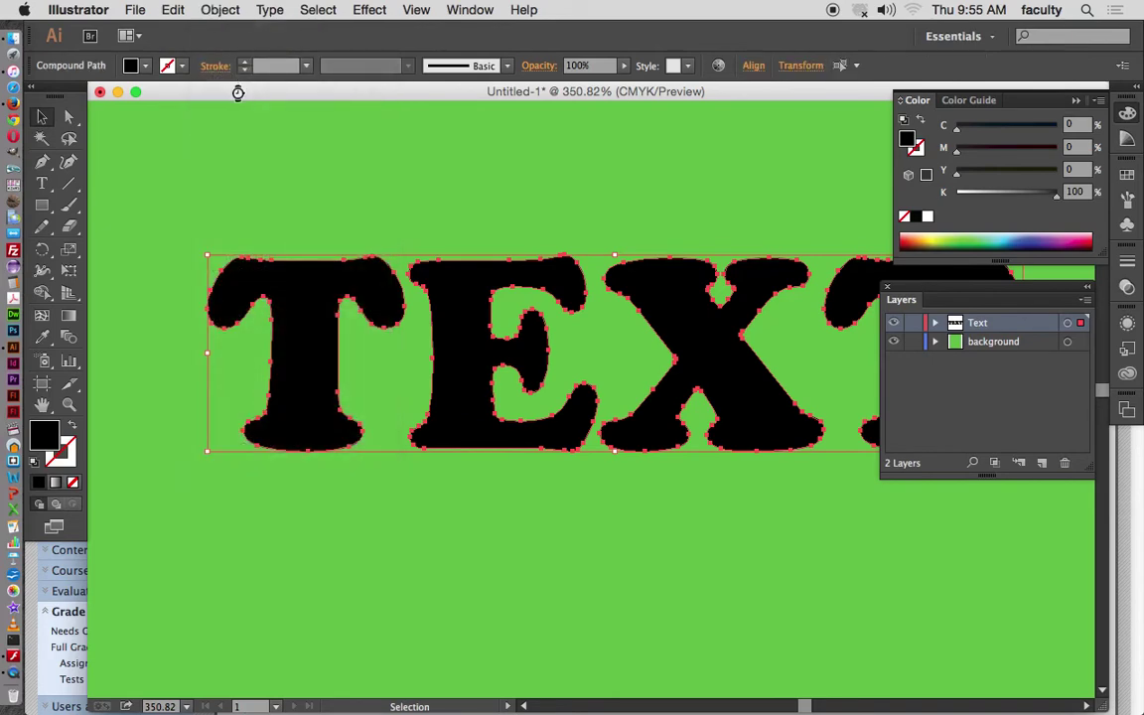
# - Deselect the letter shapes and lock the background layer
pyautogui.click(272, 207)
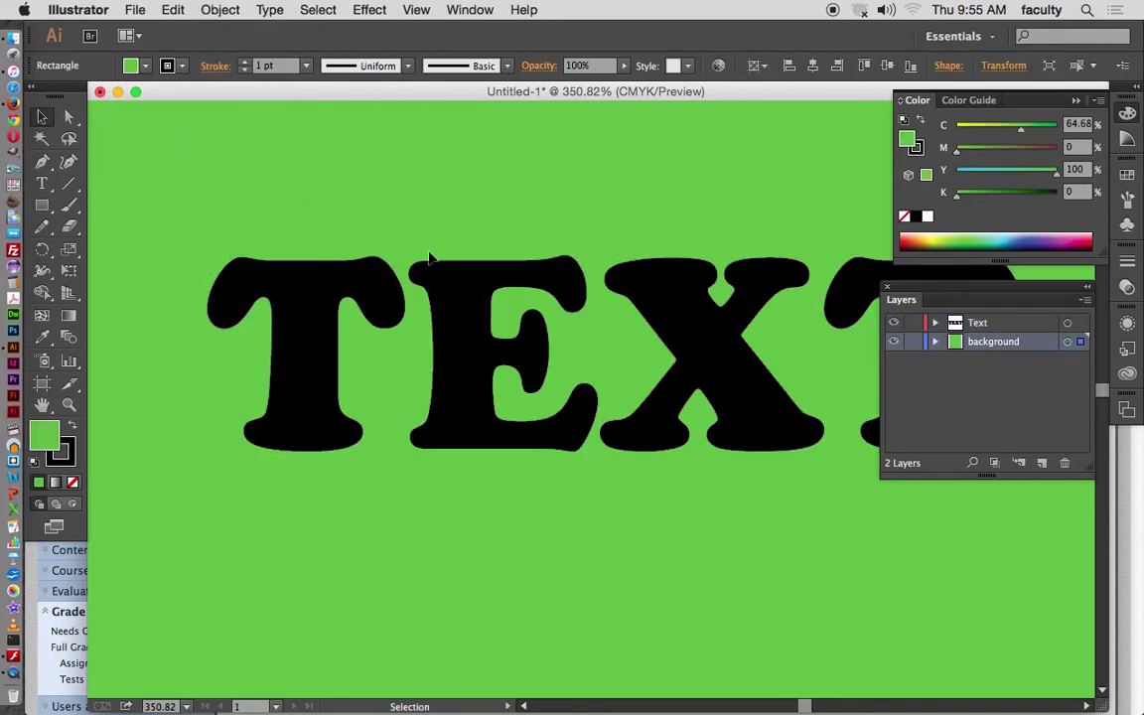
pyautogui.click(913, 340)
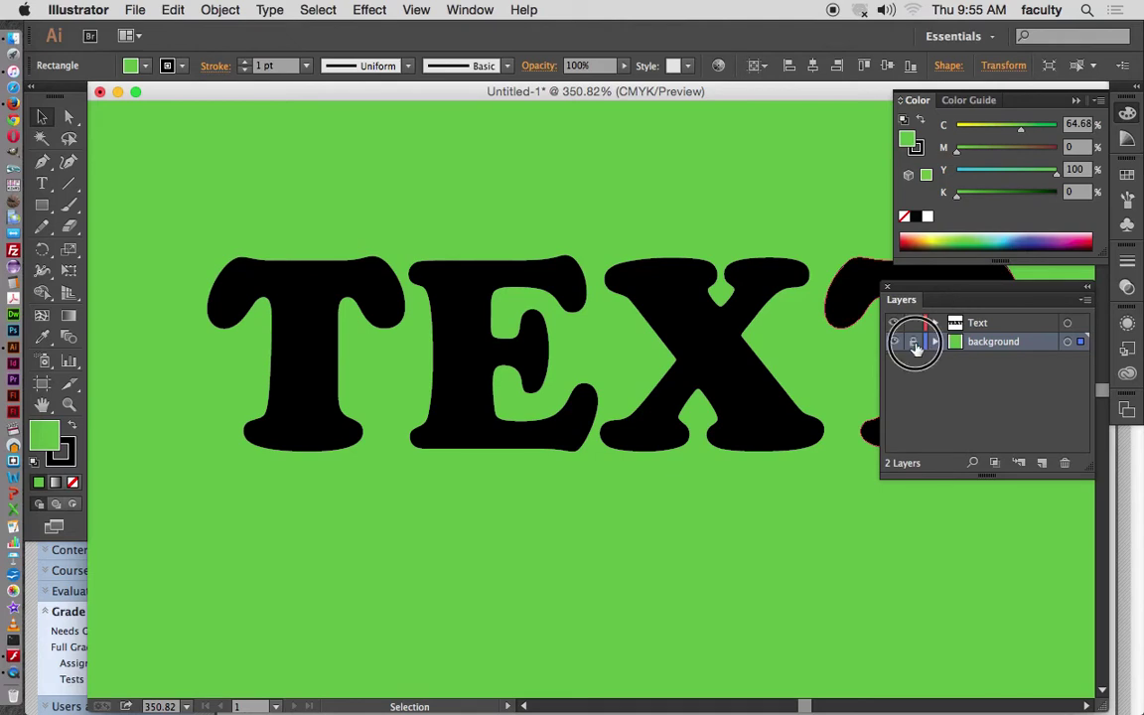
# - Stagger the letters of TEXT by raising the first T and the X, tilting the E and last T clockwise and the X counterclockwise
pyautogui.click(312, 319)
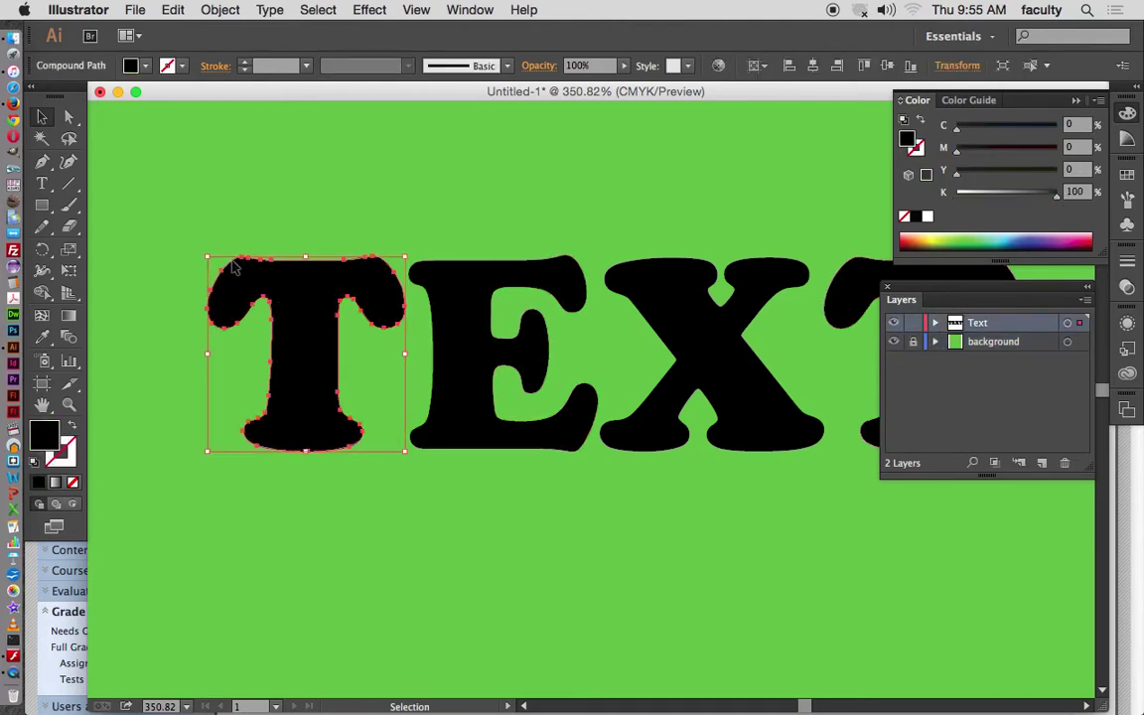
pyautogui.moveTo(318, 320); pyautogui.dragTo(309, 285)
pyautogui.click(459, 273)
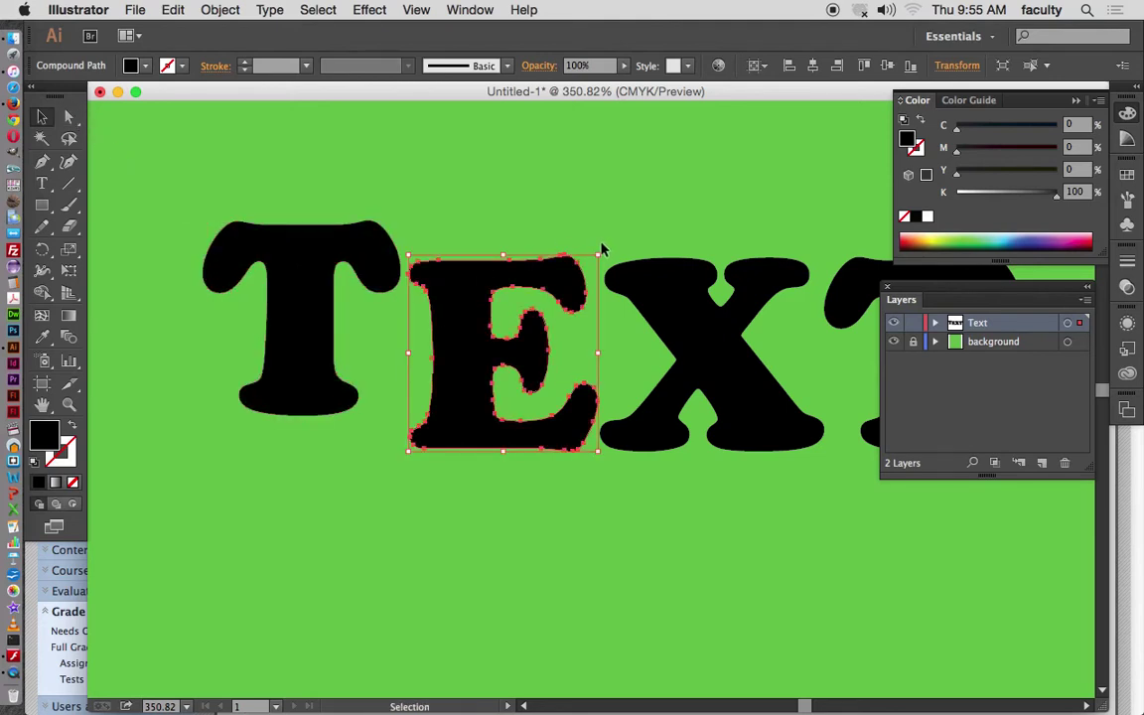
pyautogui.moveTo(604, 249); pyautogui.dragTo(686, 241)
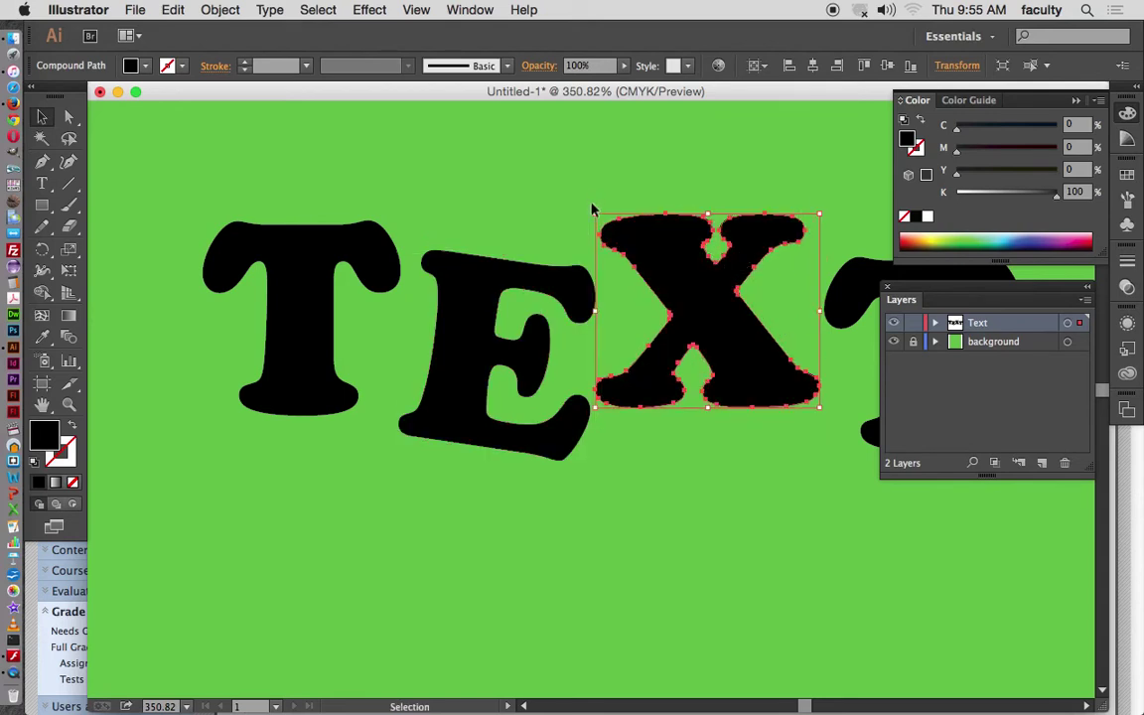
pyautogui.moveTo(592, 208); pyautogui.dragTo(586, 231)
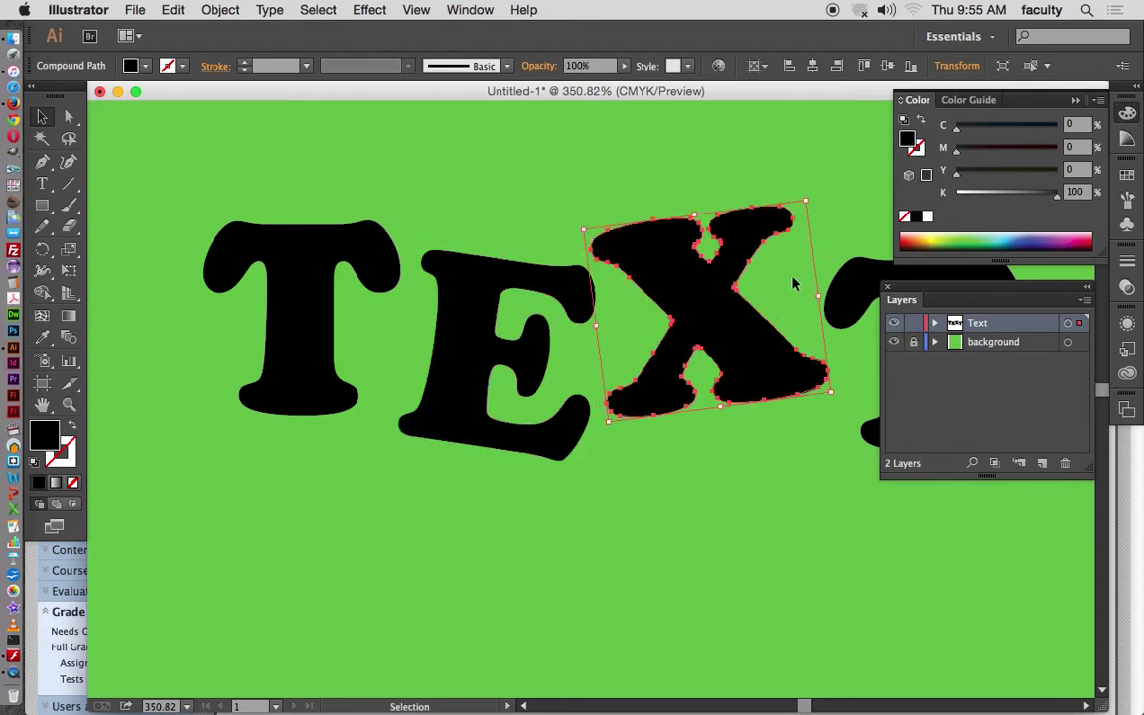
pyautogui.click(849, 298)
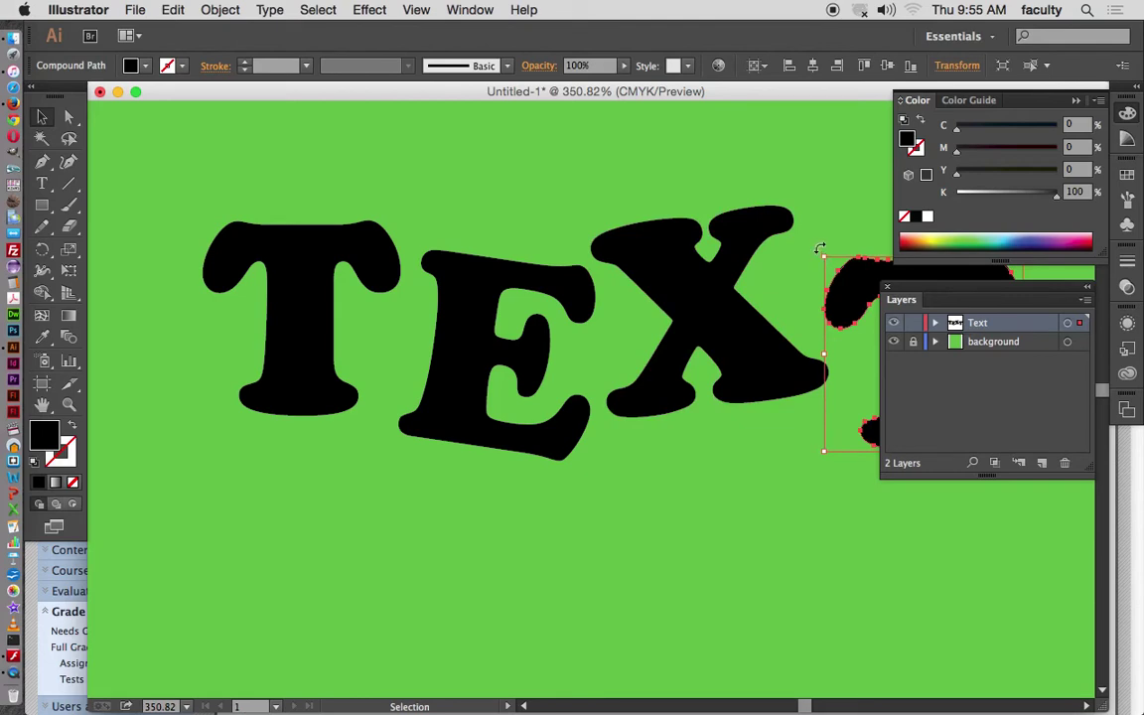
pyautogui.moveTo(848, 224); pyautogui.dragTo(655, 253)
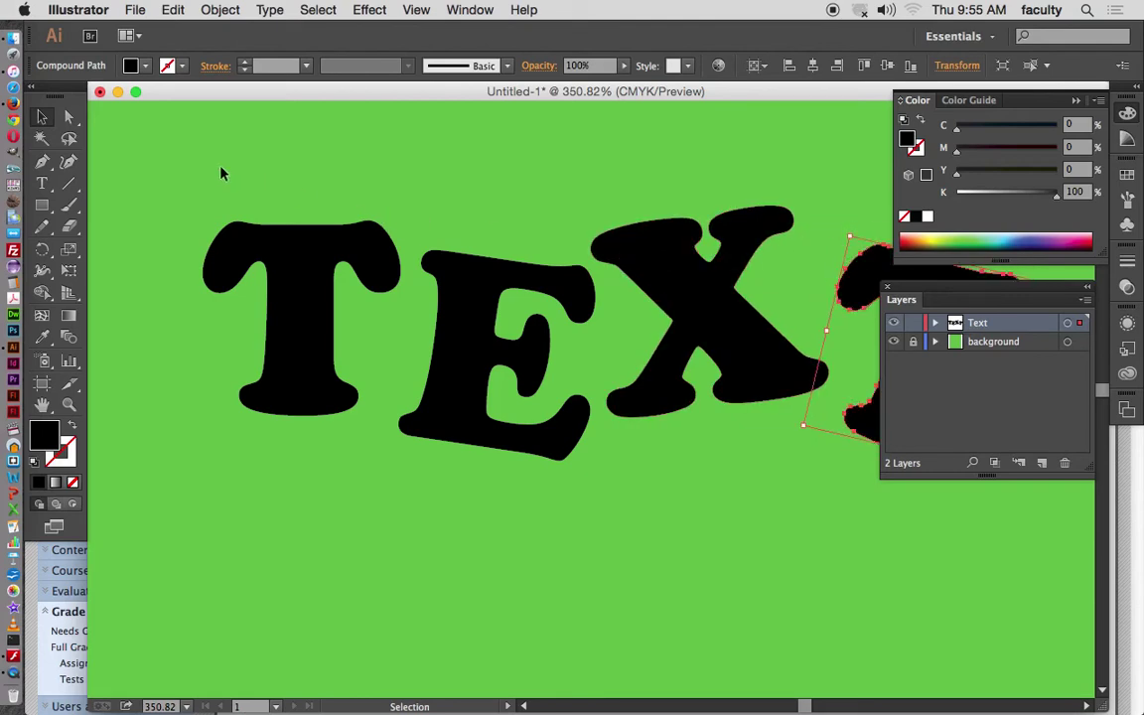
# - With Direct Selection, pull an anchor point on the first T's top edge up and to the left to form a peak
pyautogui.click(71, 121)
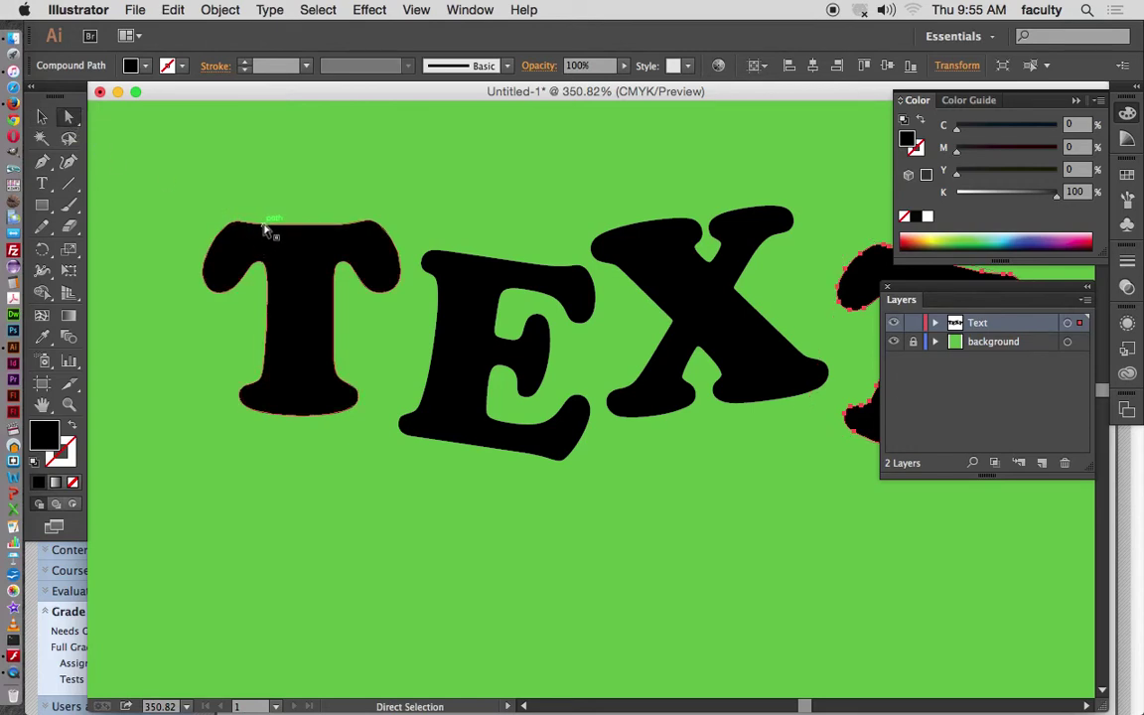
pyautogui.click(341, 229)
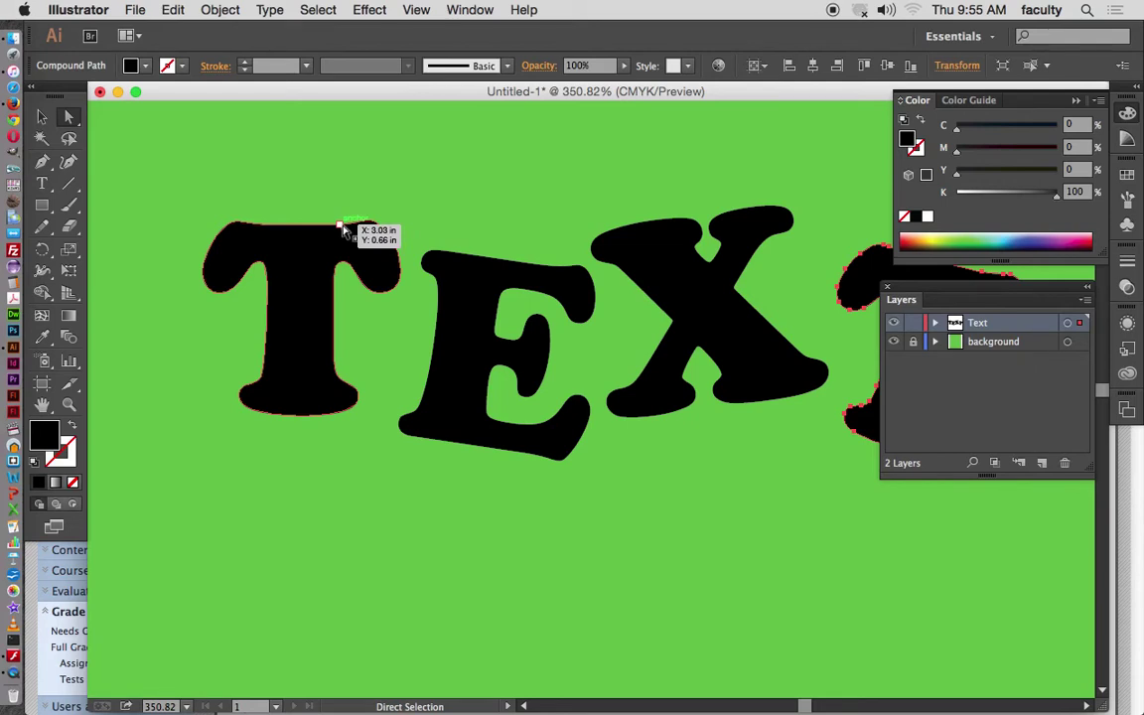
pyautogui.click(343, 230)
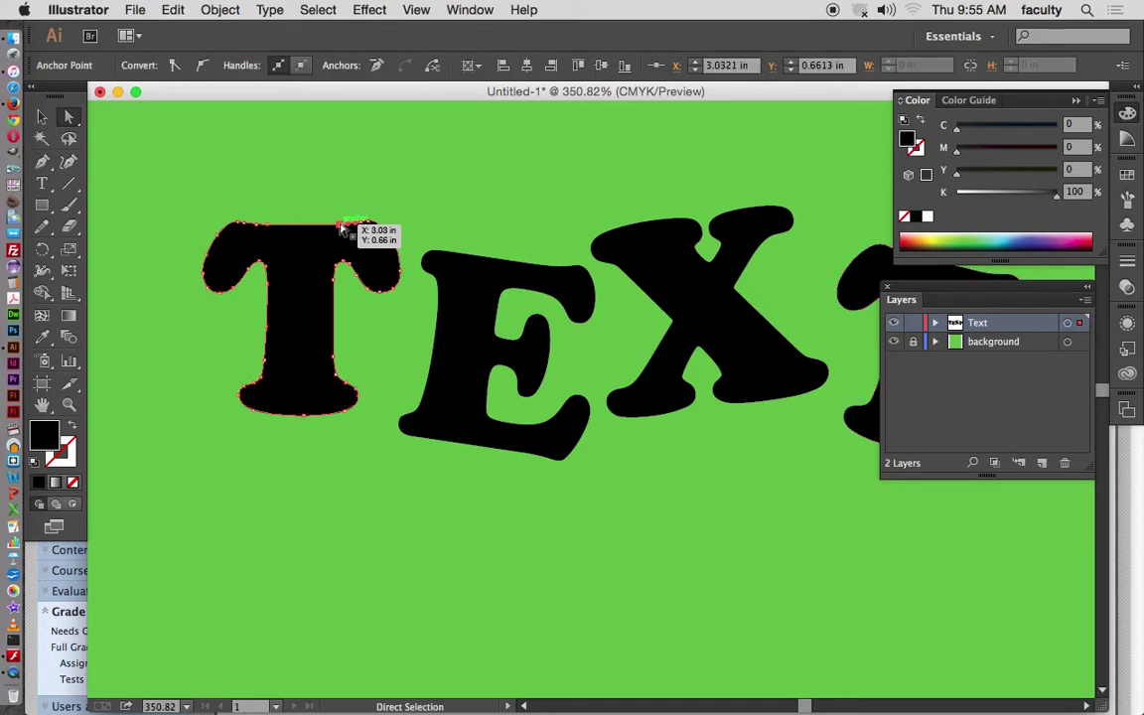
pyautogui.moveTo(342, 229); pyautogui.dragTo(329, 196)
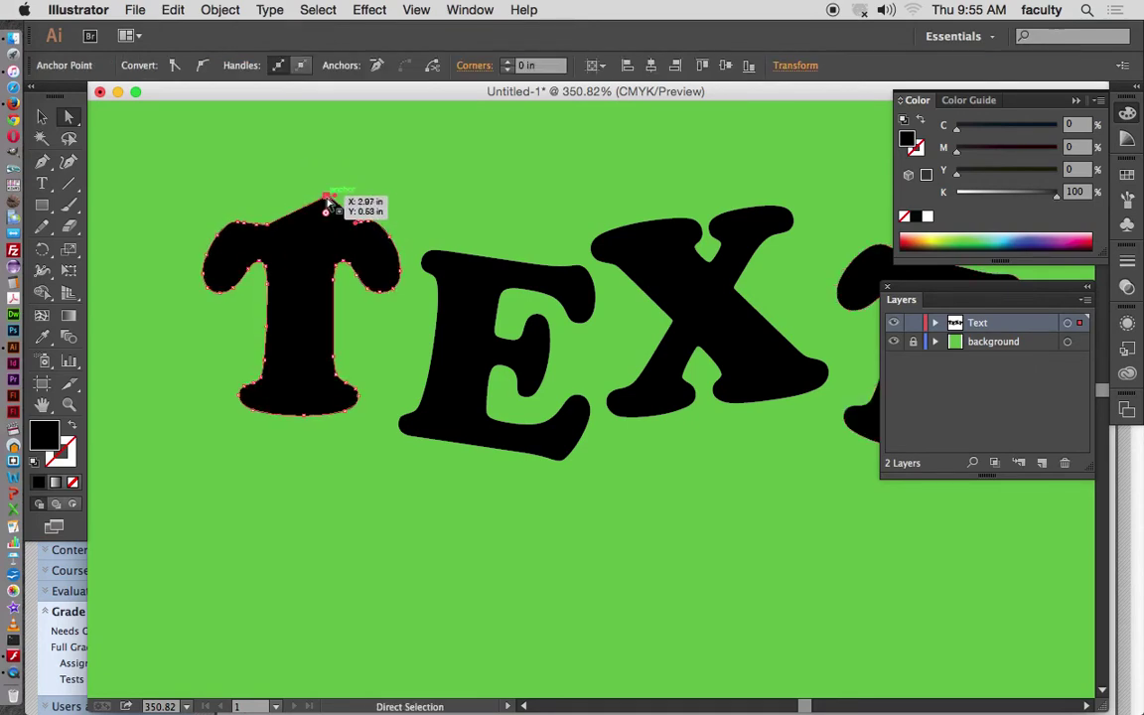
# - Pull anchor points on the E's top edge upward to form a tall hump and a narrow spike at its right end
pyautogui.click(437, 253)
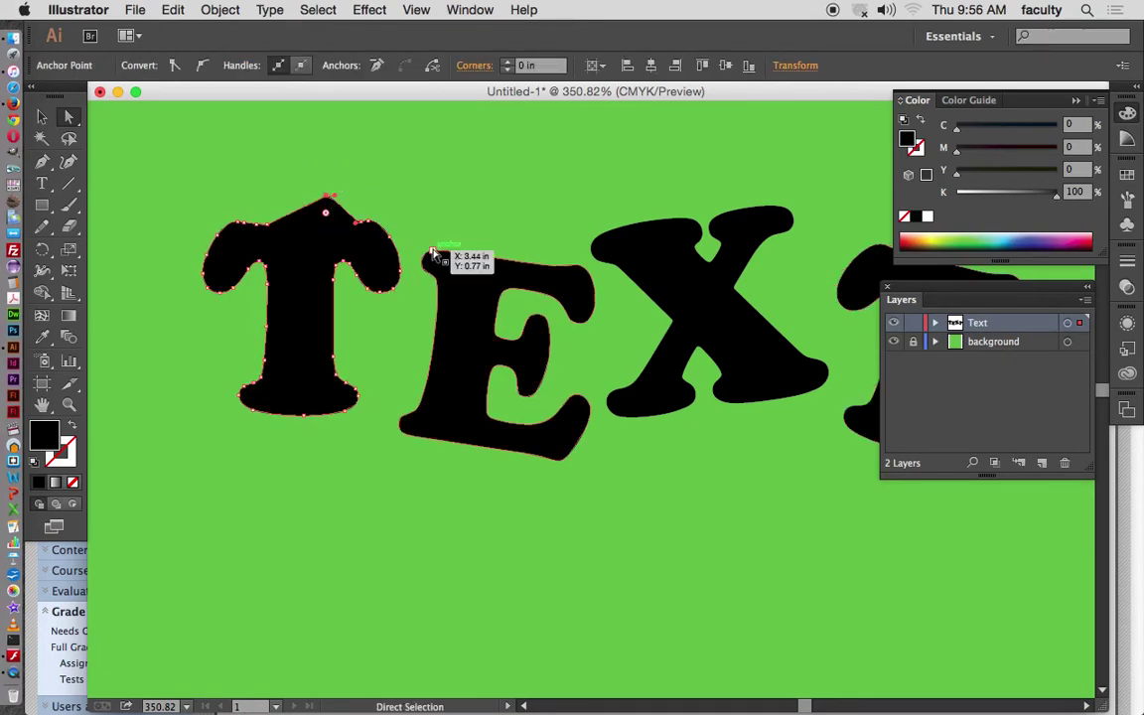
pyautogui.moveTo(447, 256); pyautogui.dragTo(439, 207)
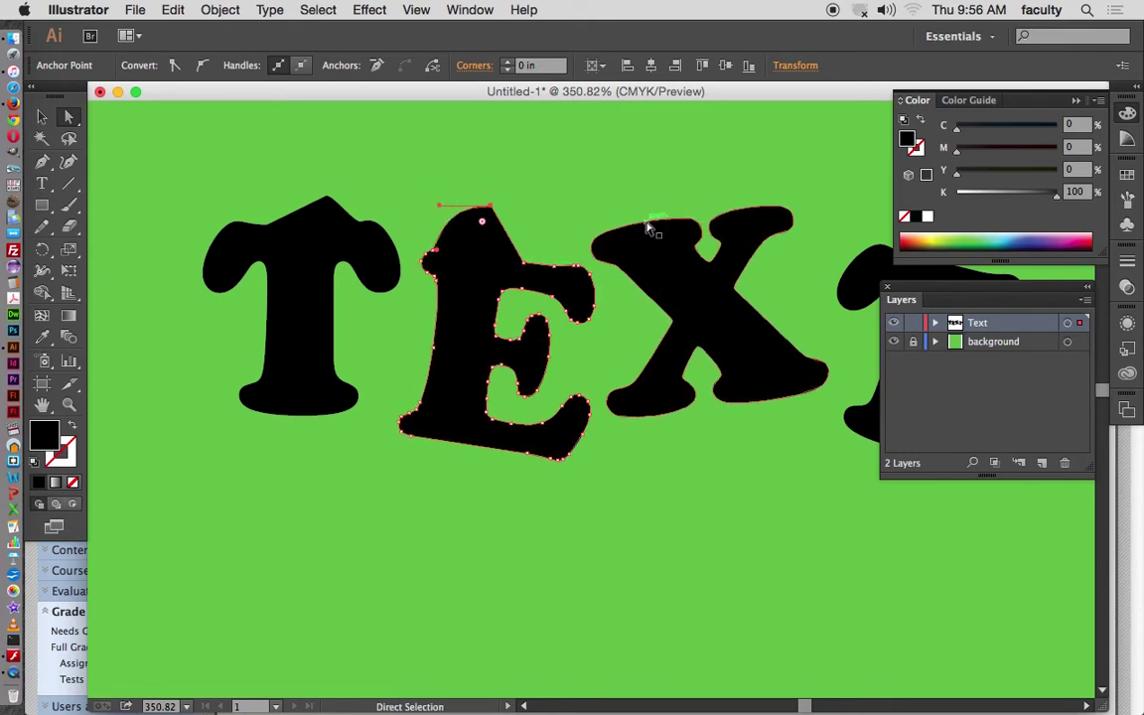
pyautogui.moveTo(573, 271); pyautogui.dragTo(573, 239)
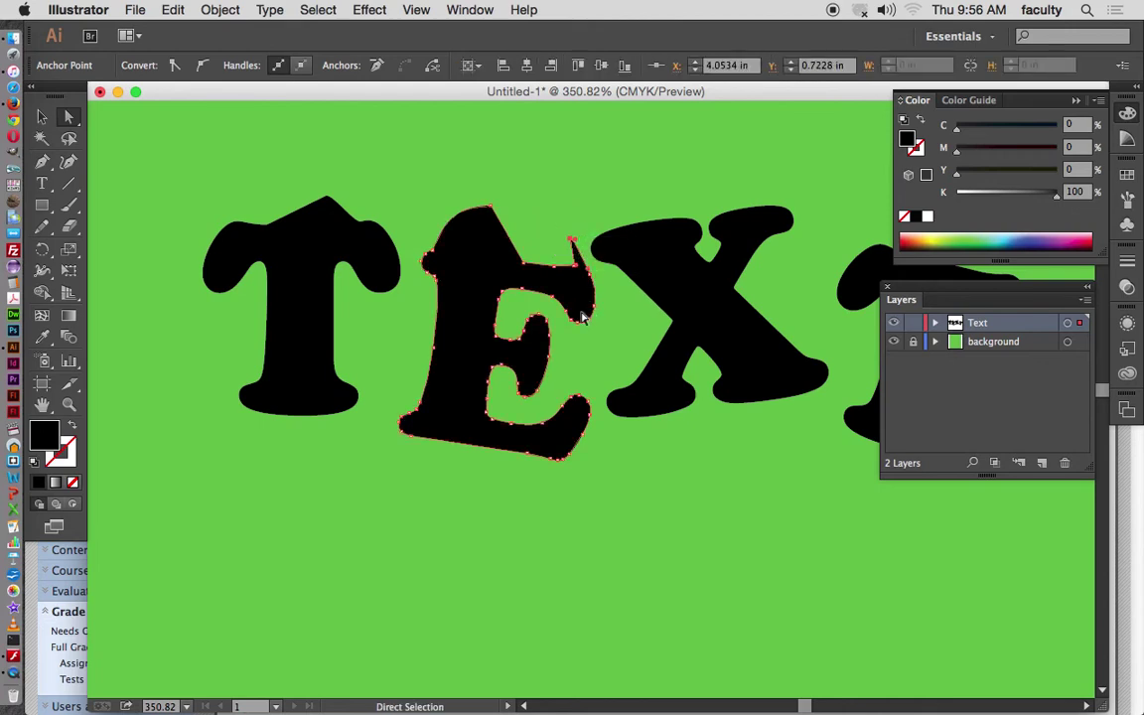
# - Distort the letter bases by pulling down the bottom outlines of the first T, the E and the X's right foot
pyautogui.click(294, 421)
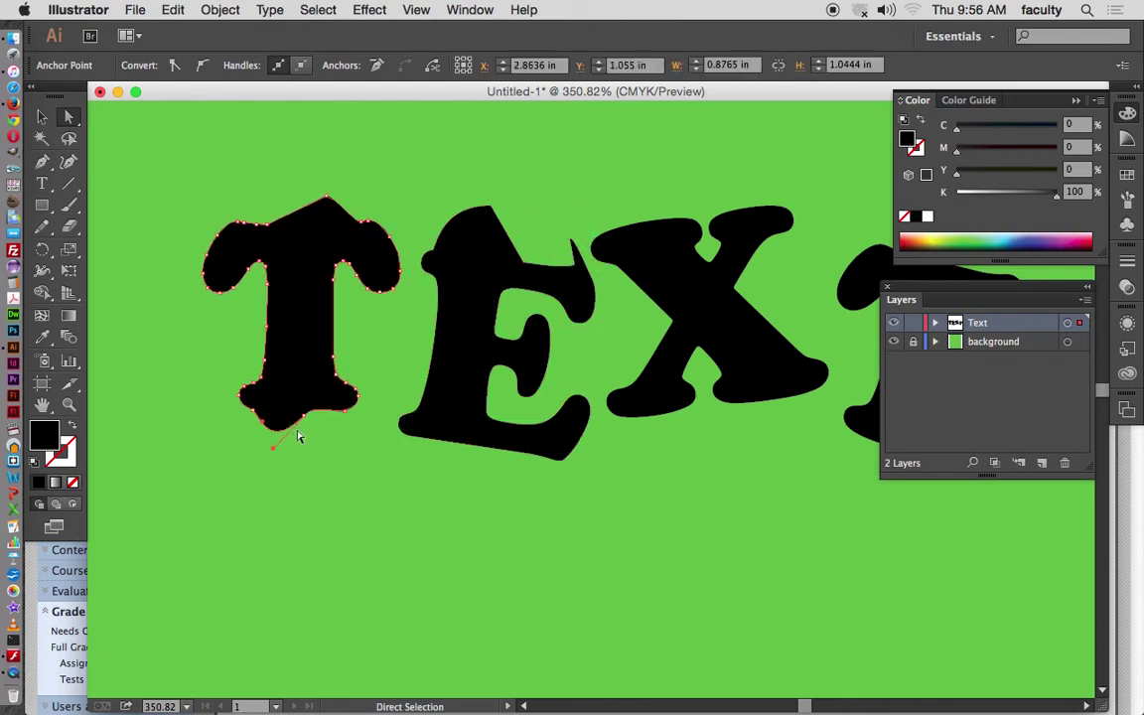
pyautogui.moveTo(302, 411); pyautogui.dragTo(331, 444)
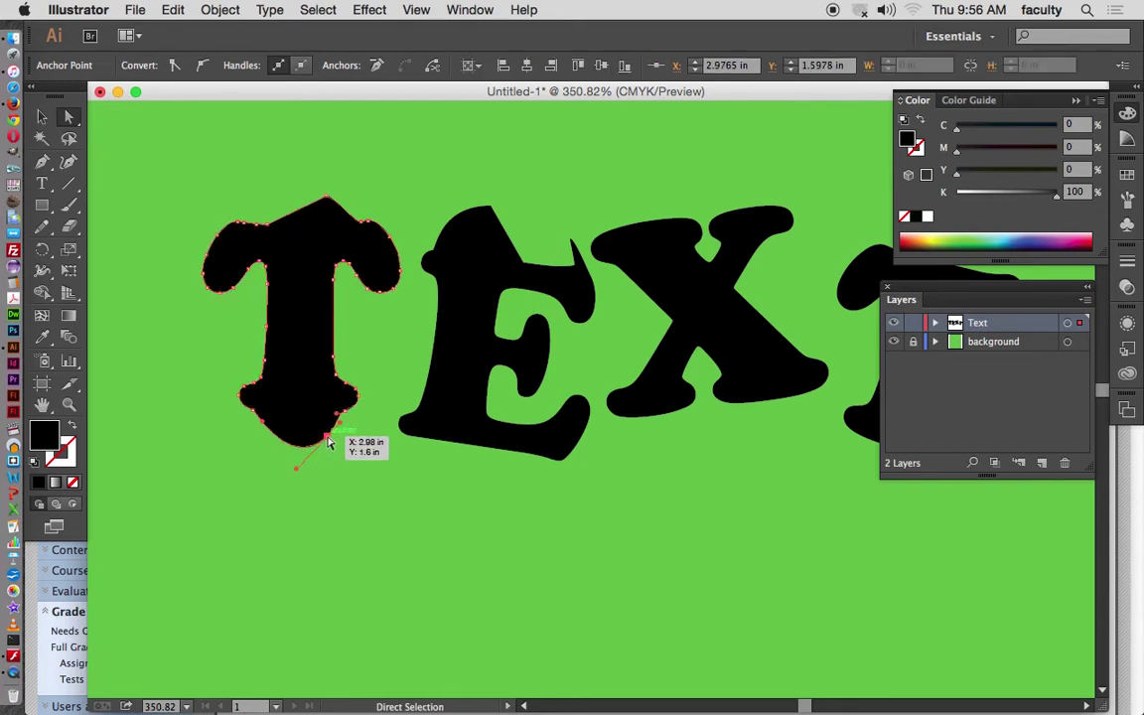
pyautogui.moveTo(329, 443); pyautogui.dragTo(330, 443)
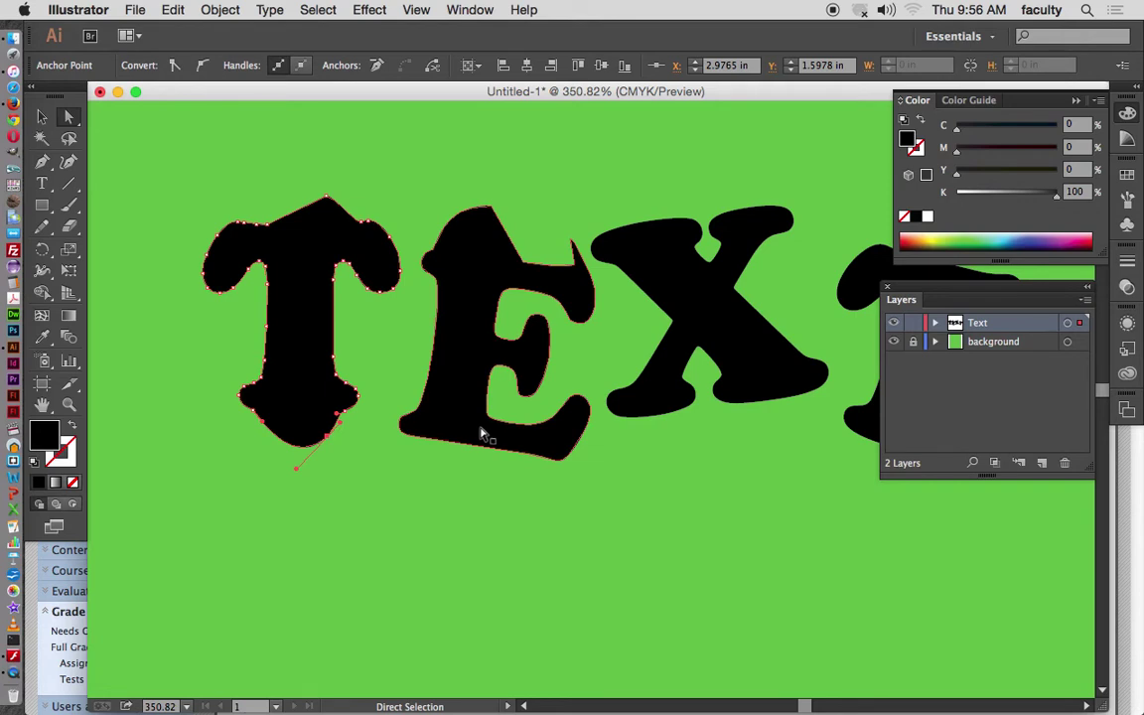
pyautogui.moveTo(485, 452); pyautogui.dragTo(485, 462)
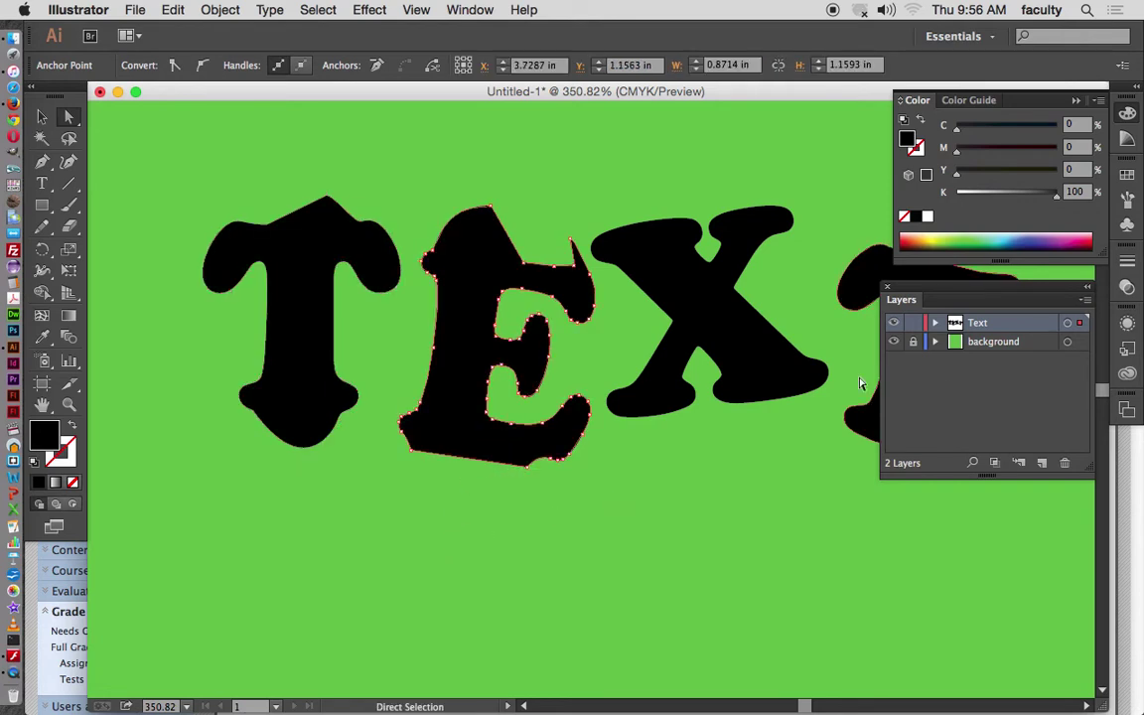
pyautogui.moveTo(795, 399); pyautogui.dragTo(805, 435)
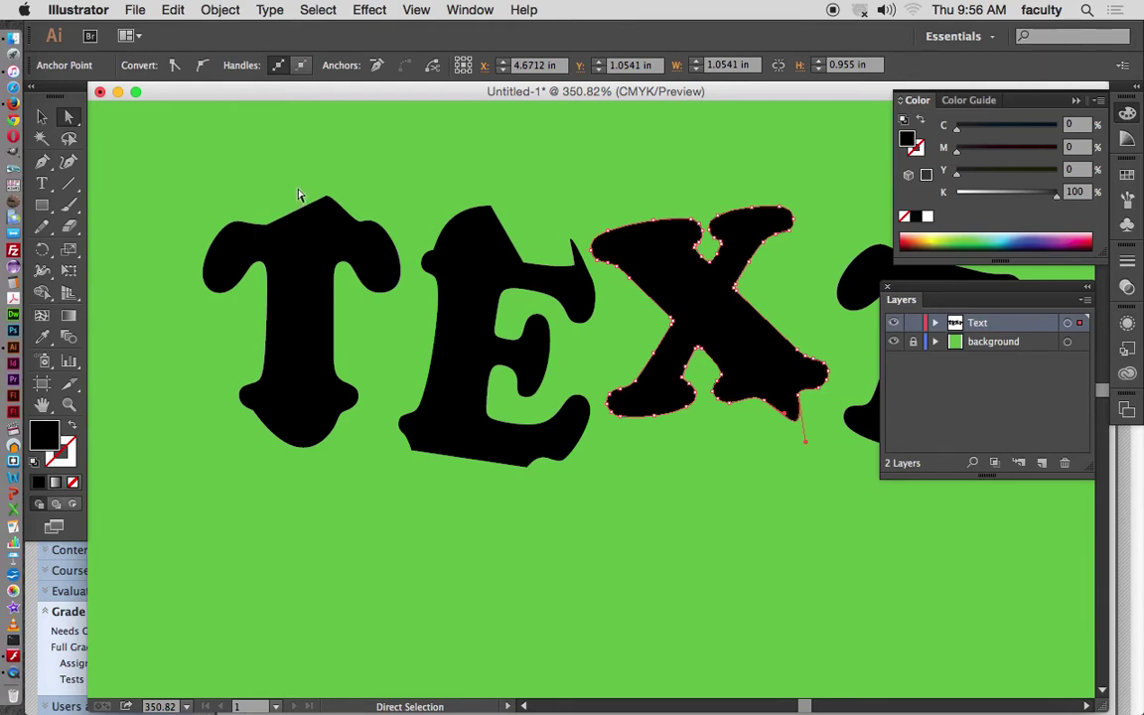
# - Draw a closed black mountain range with three sharp peaks across the page below the word using the Pen tool
pyautogui.press('super+0')
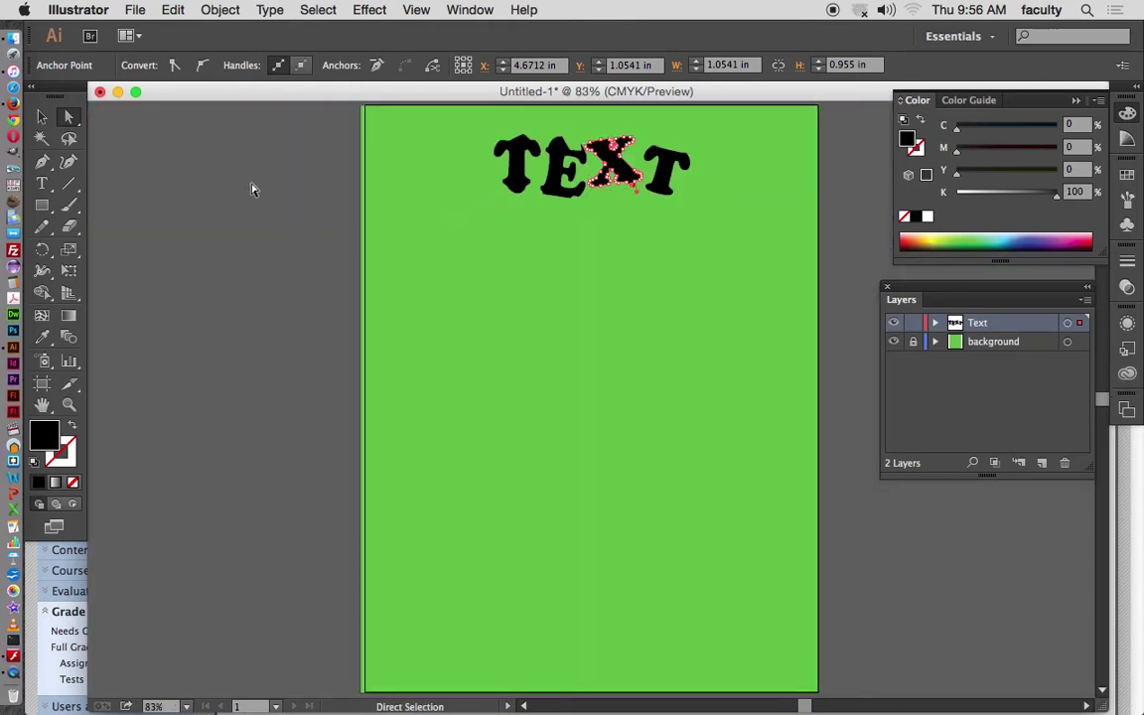
pyautogui.click(44, 165)
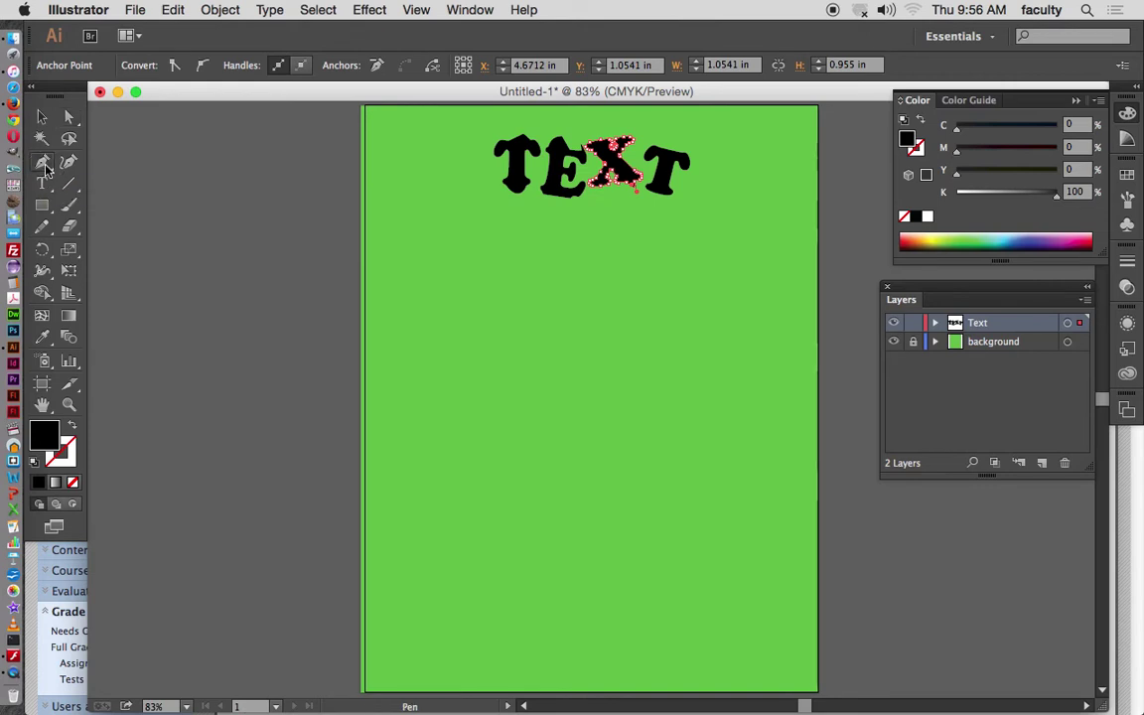
pyautogui.click(378, 341)
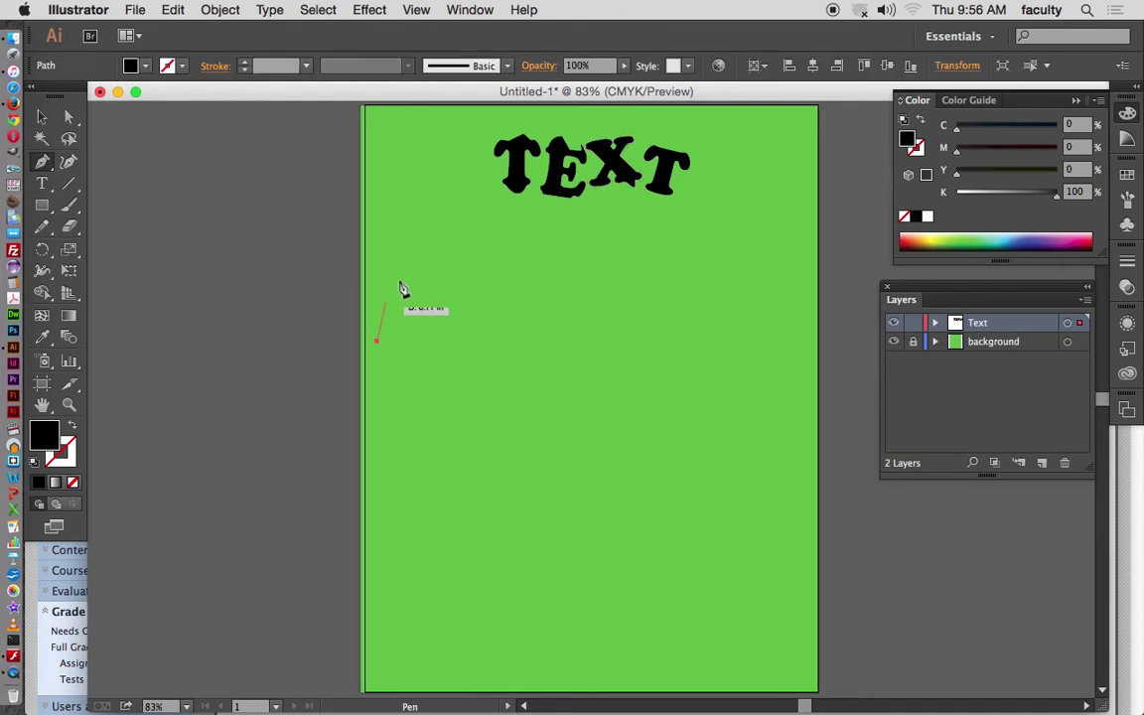
pyautogui.click(440, 227)
pyautogui.click(467, 279)
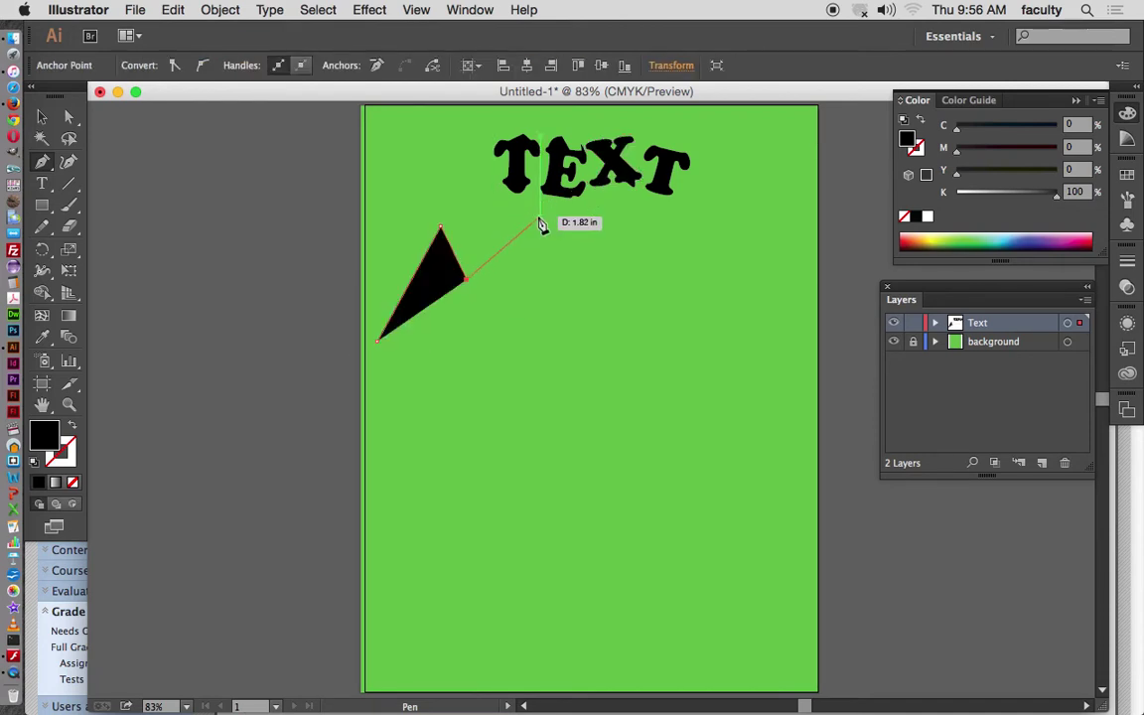
pyautogui.click(535, 213)
pyautogui.click(622, 371)
pyautogui.click(672, 223)
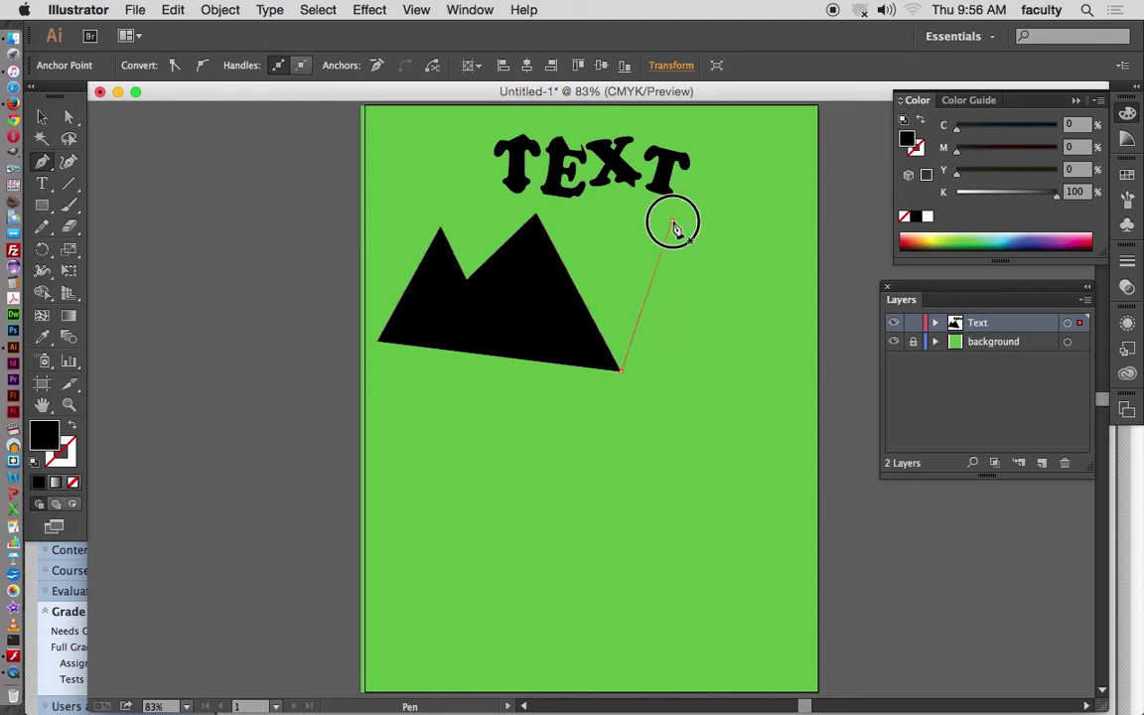
pyautogui.click(808, 389)
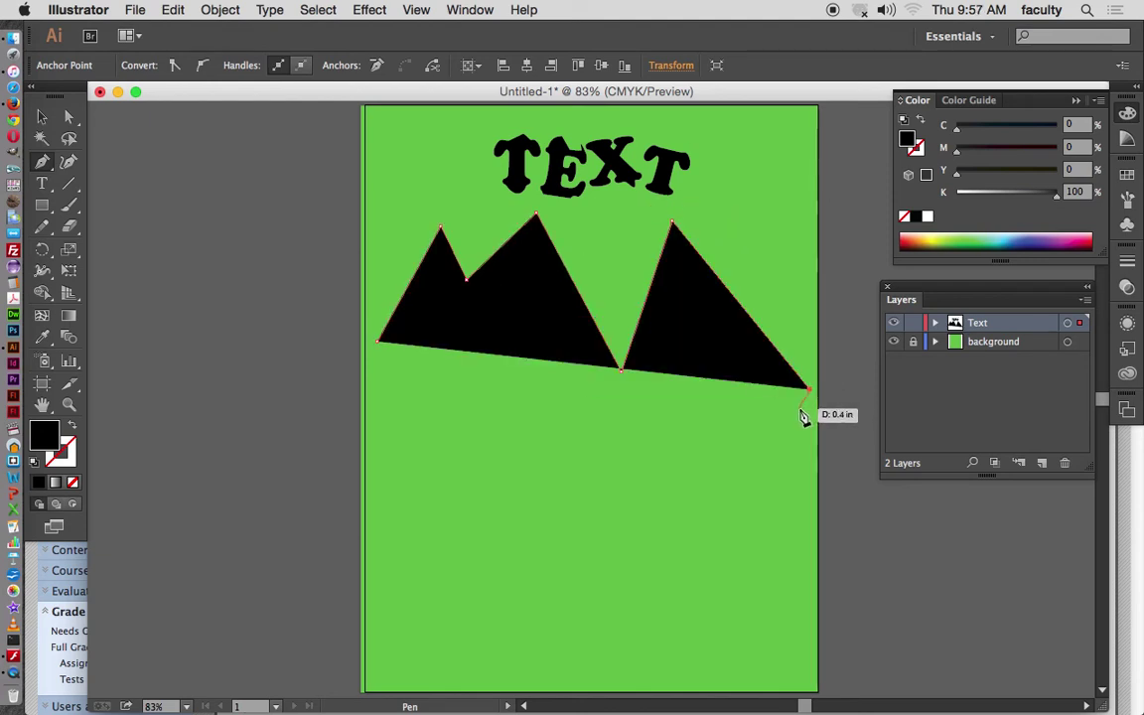
pyautogui.click(378, 395)
pyautogui.click(378, 344)
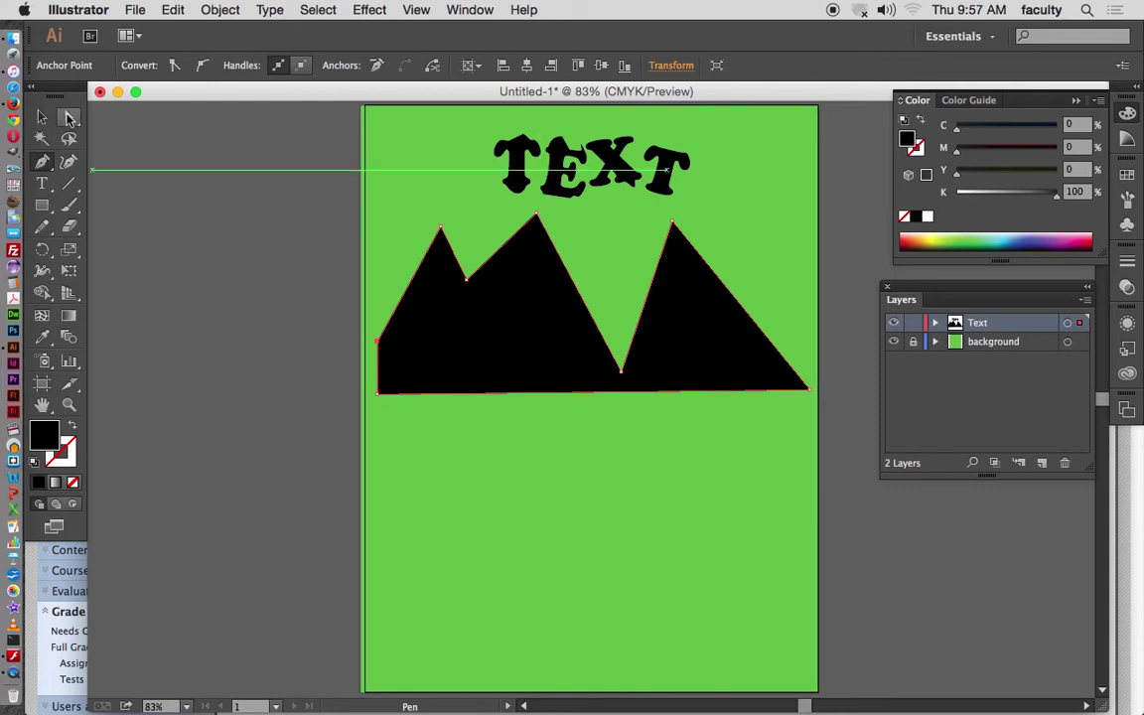
# - Reshape the mountain range by spreading the peaks, adjusting both valleys and extending the lower corners down and out to the page edges
pyautogui.click(69, 117)
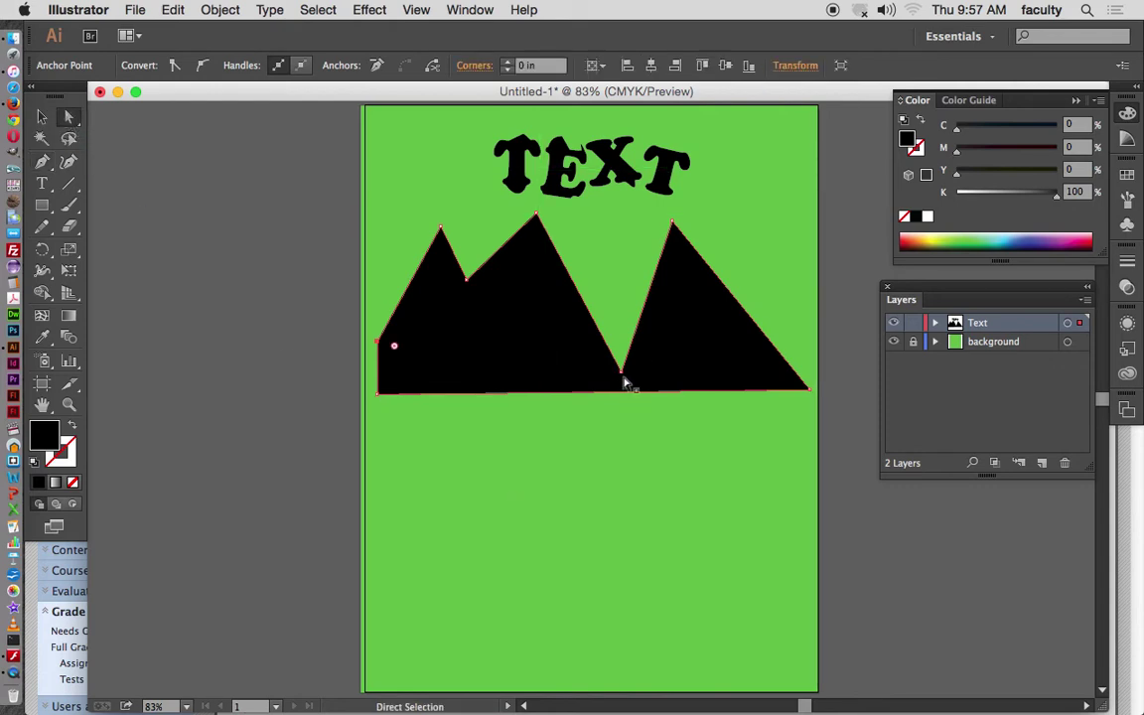
pyautogui.moveTo(621, 373); pyautogui.dragTo(613, 306)
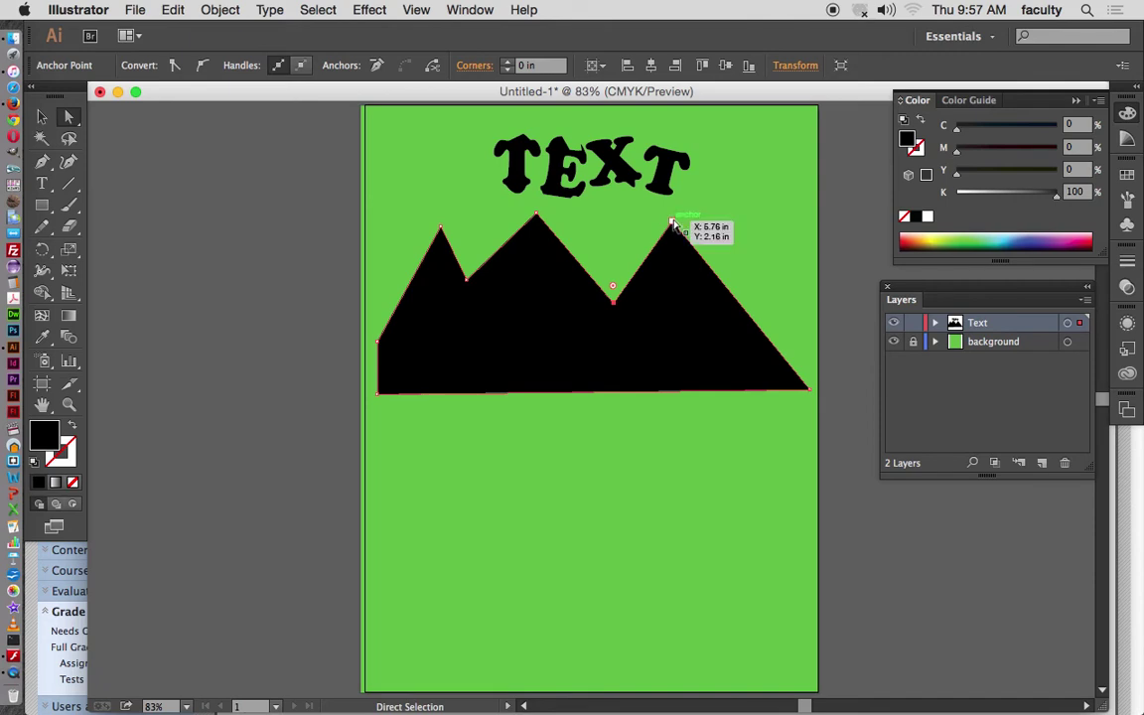
pyautogui.moveTo(673, 224); pyautogui.dragTo(740, 215)
pyautogui.moveTo(537, 215); pyautogui.dragTo(554, 214)
pyautogui.moveTo(440, 231); pyautogui.dragTo(417, 220)
pyautogui.moveTo(378, 394); pyautogui.dragTo(365, 439)
pyautogui.moveTo(809, 389); pyautogui.dragTo(816, 446)
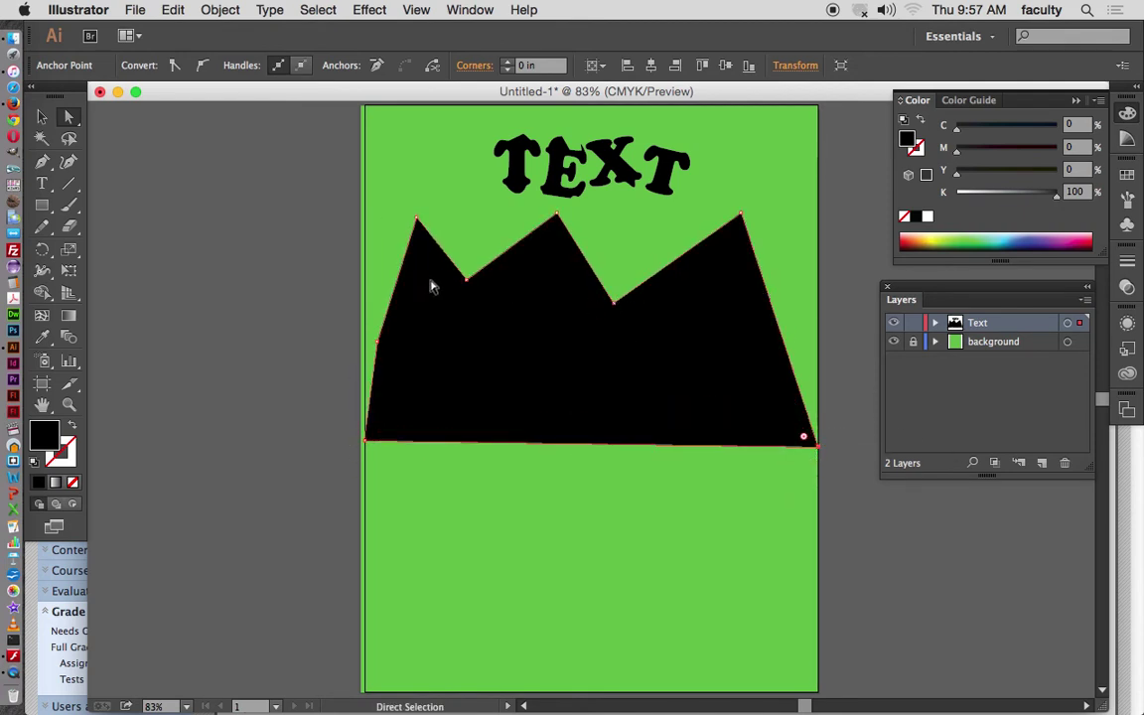
pyautogui.moveTo(464, 280); pyautogui.dragTo(467, 313)
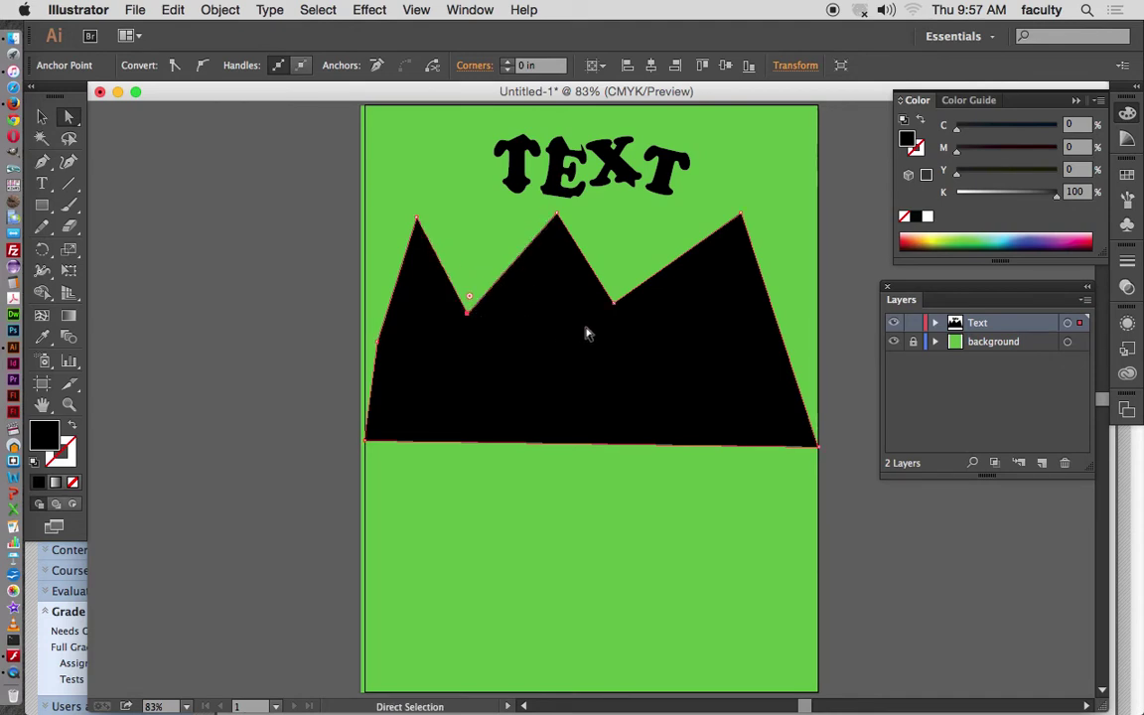
pyautogui.moveTo(614, 302); pyautogui.dragTo(631, 312)
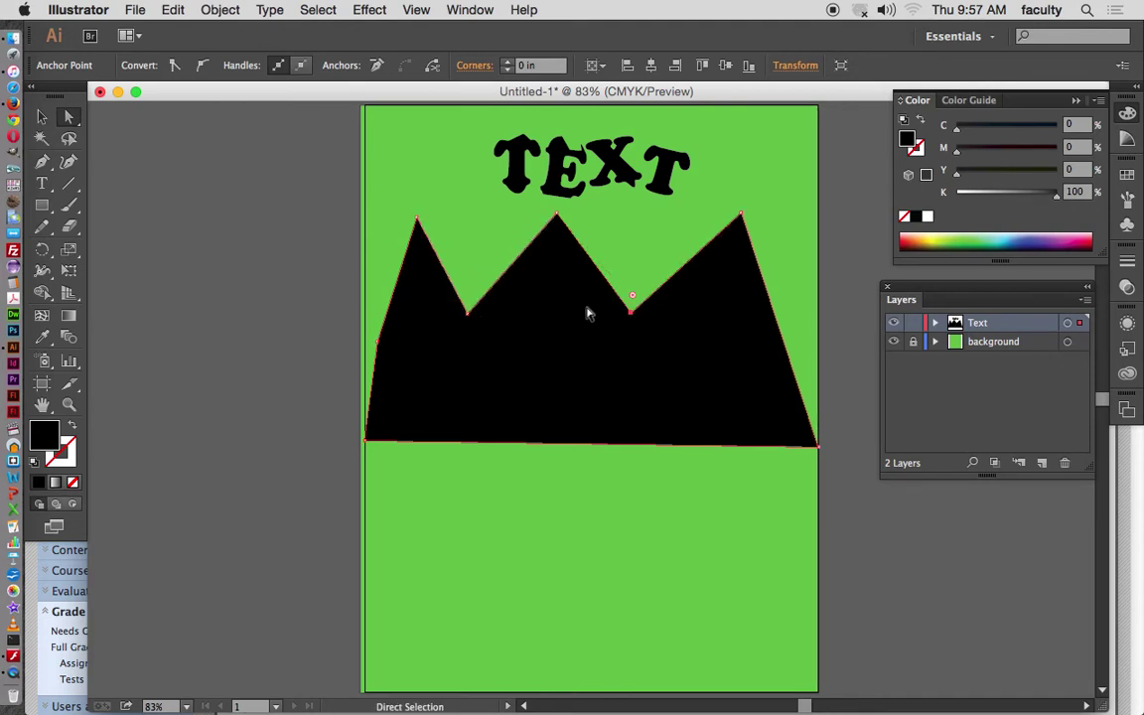
# - Add an anchor point on each slope of the middle peak and pull both outward into shoulders
pyautogui.click(45, 167)
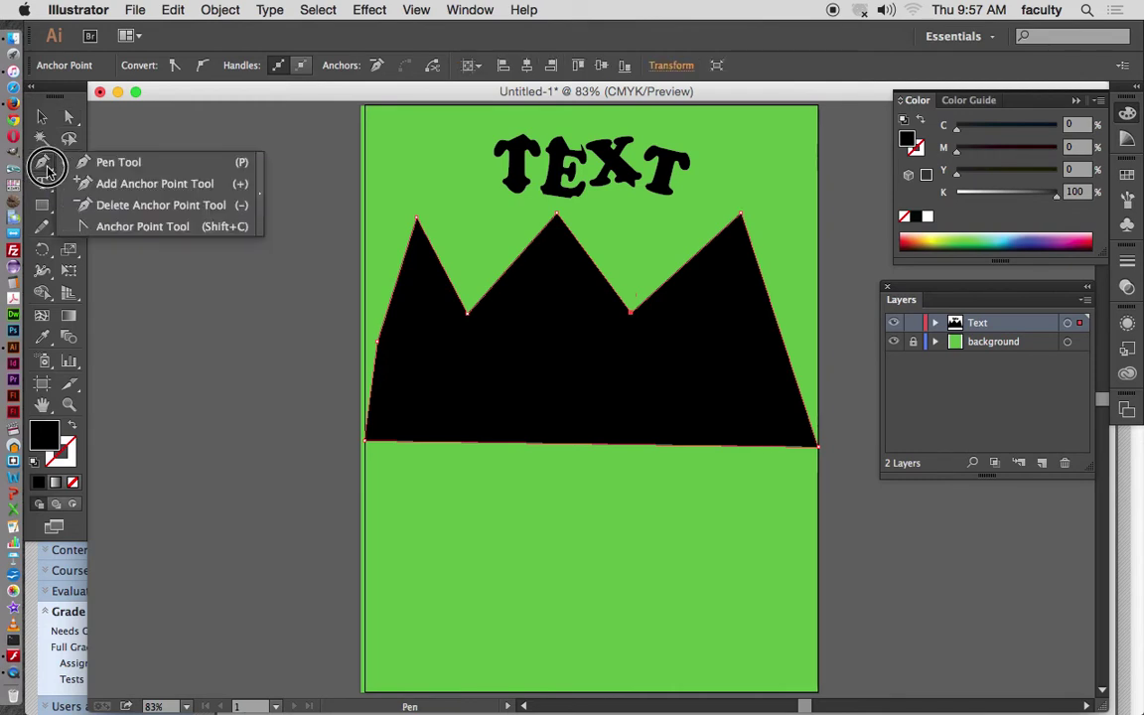
pyautogui.click(100, 188)
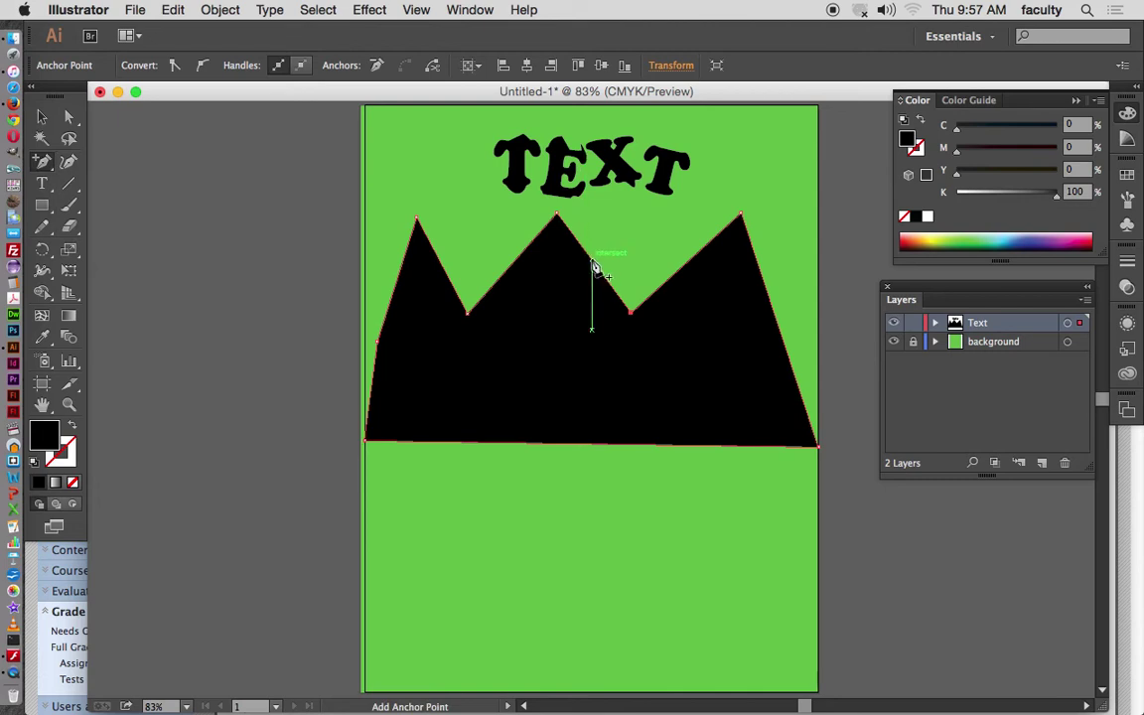
pyautogui.press('-')
pyautogui.press('+')
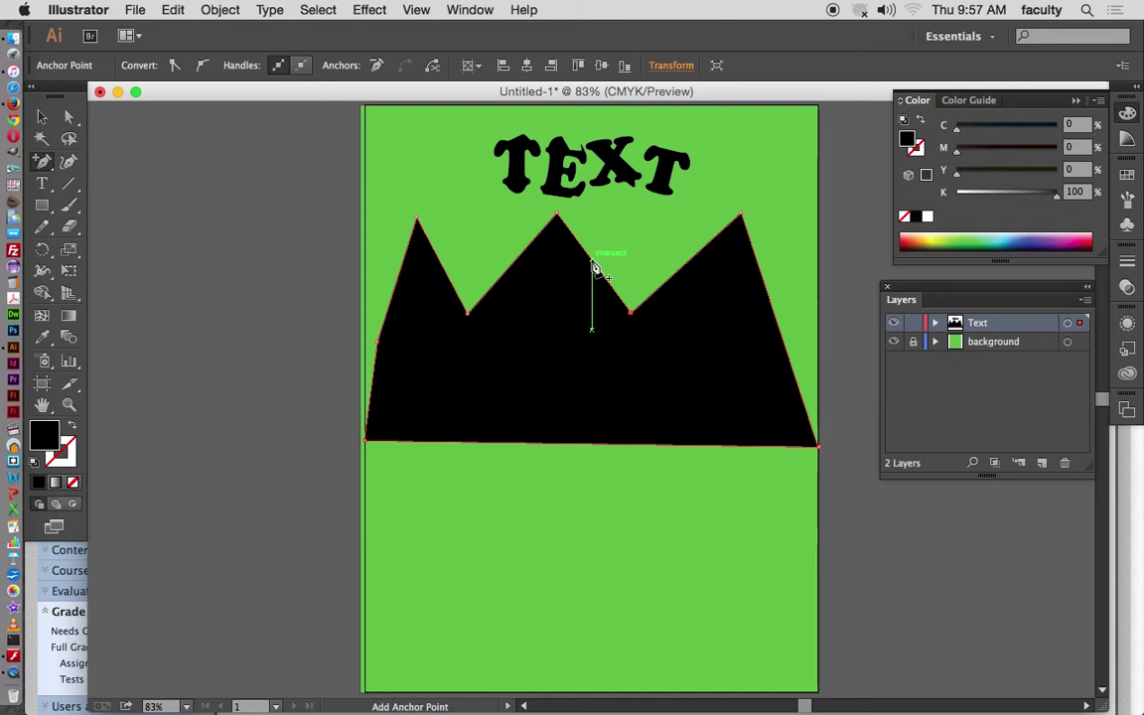
pyautogui.click(591, 260)
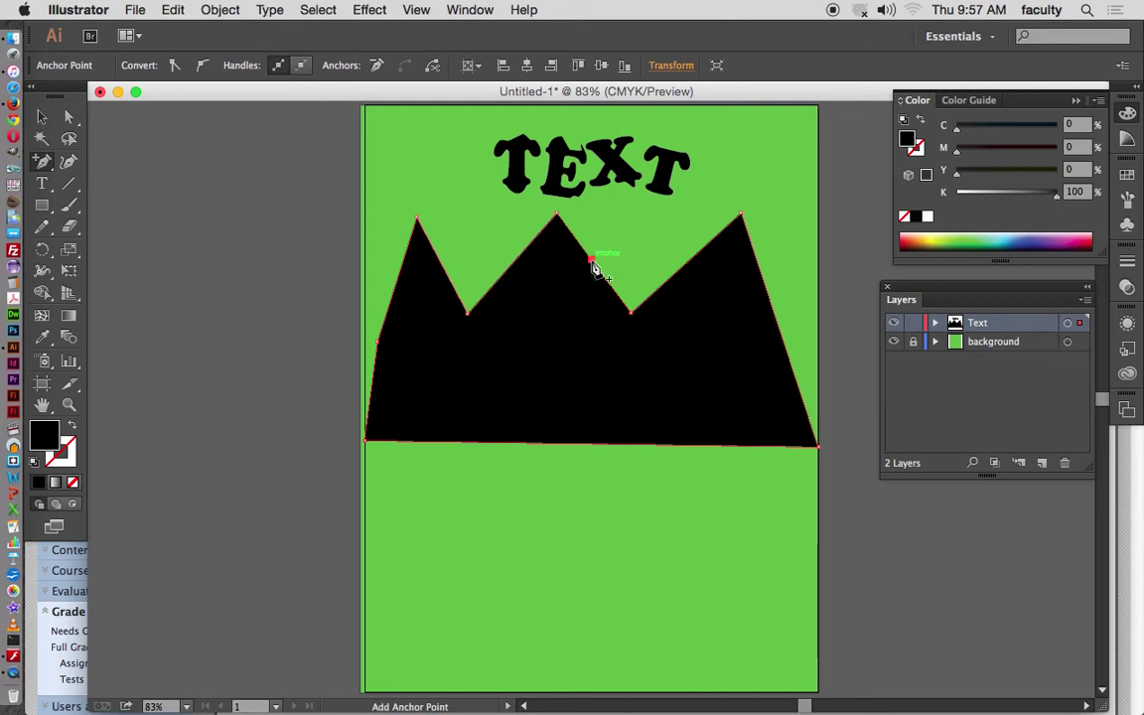
pyautogui.moveTo(593, 264); pyautogui.dragTo(628, 226)
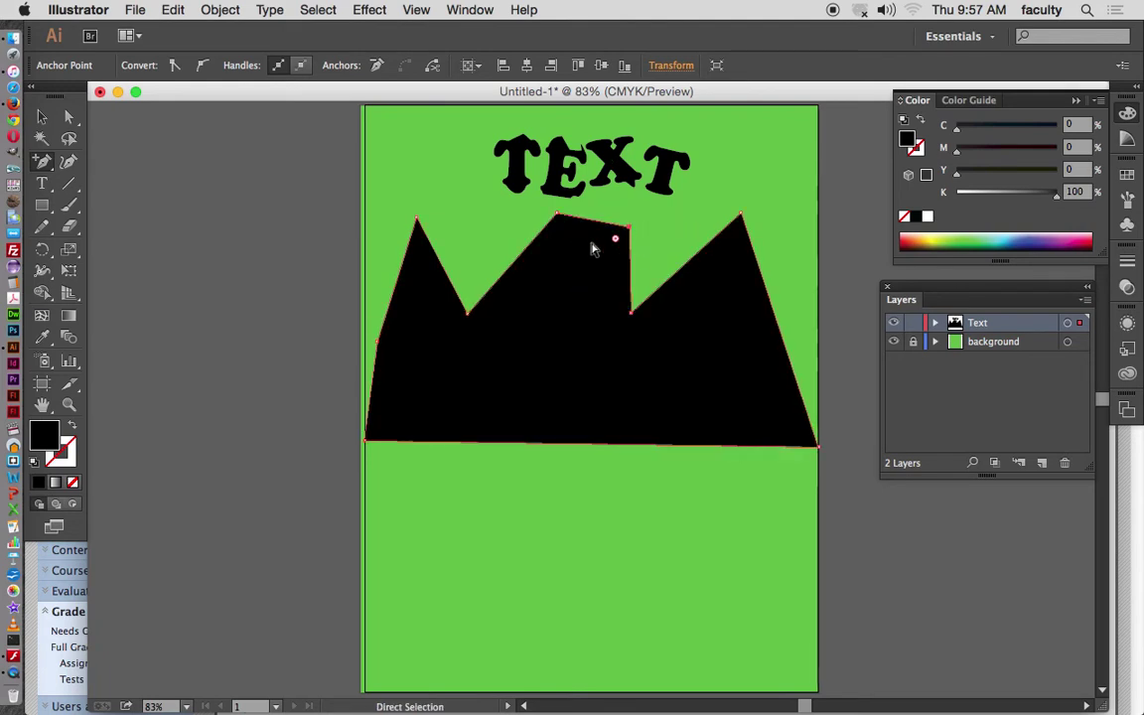
pyautogui.press('+')
pyautogui.click(525, 259)
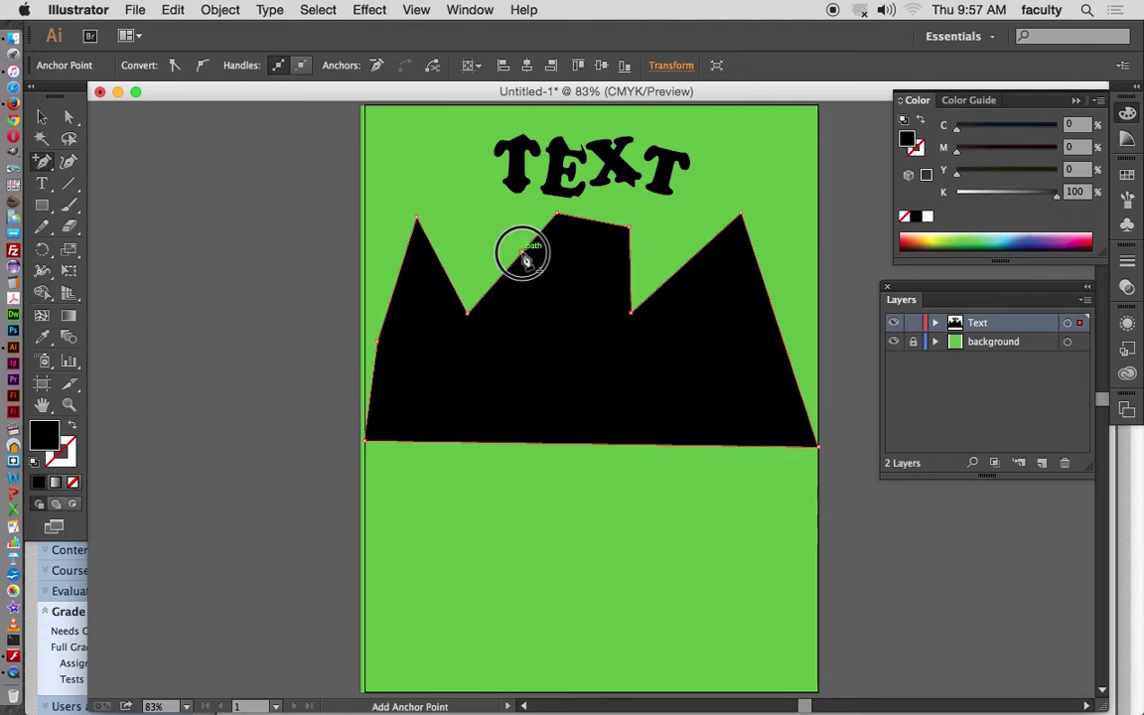
pyautogui.moveTo(524, 256); pyautogui.dragTo(496, 242)
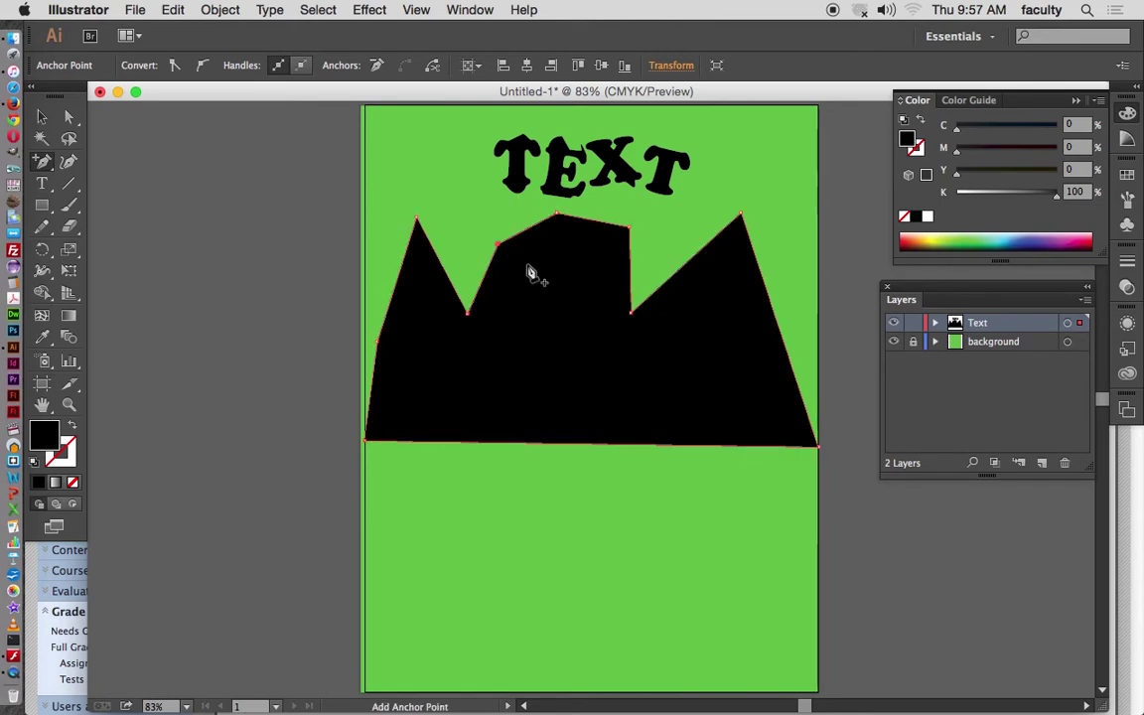
# - Delete the right peak's anchor point and undo the deletion
pyautogui.click(740, 217)
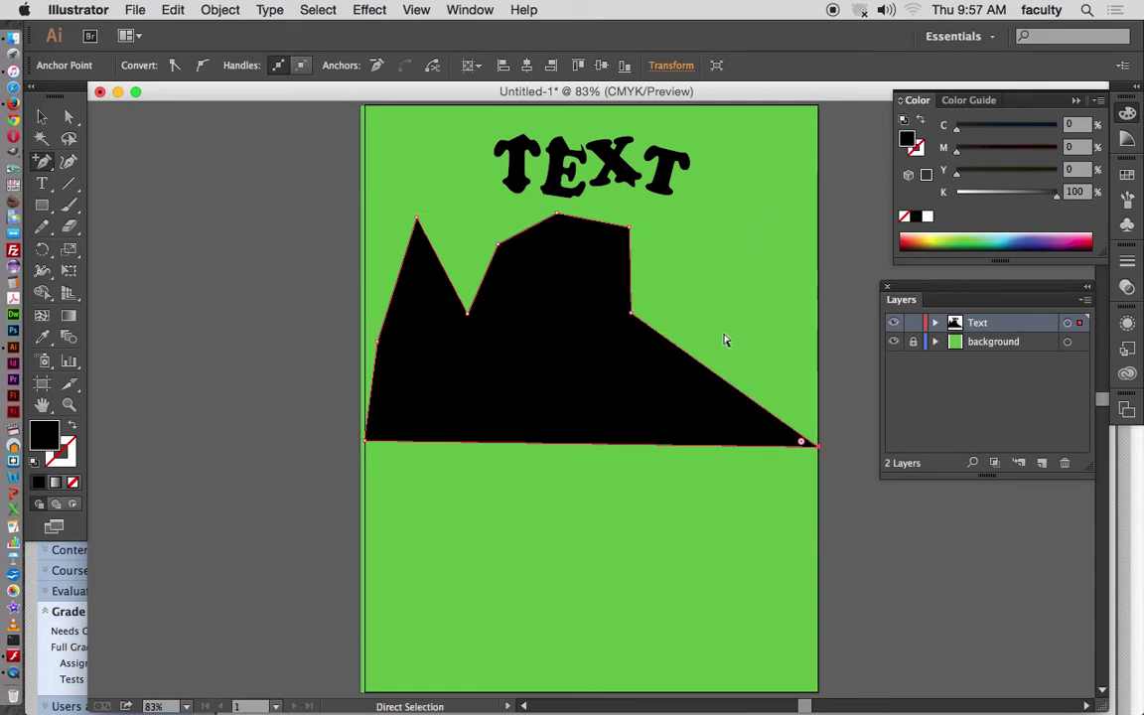
pyautogui.press('super+z')
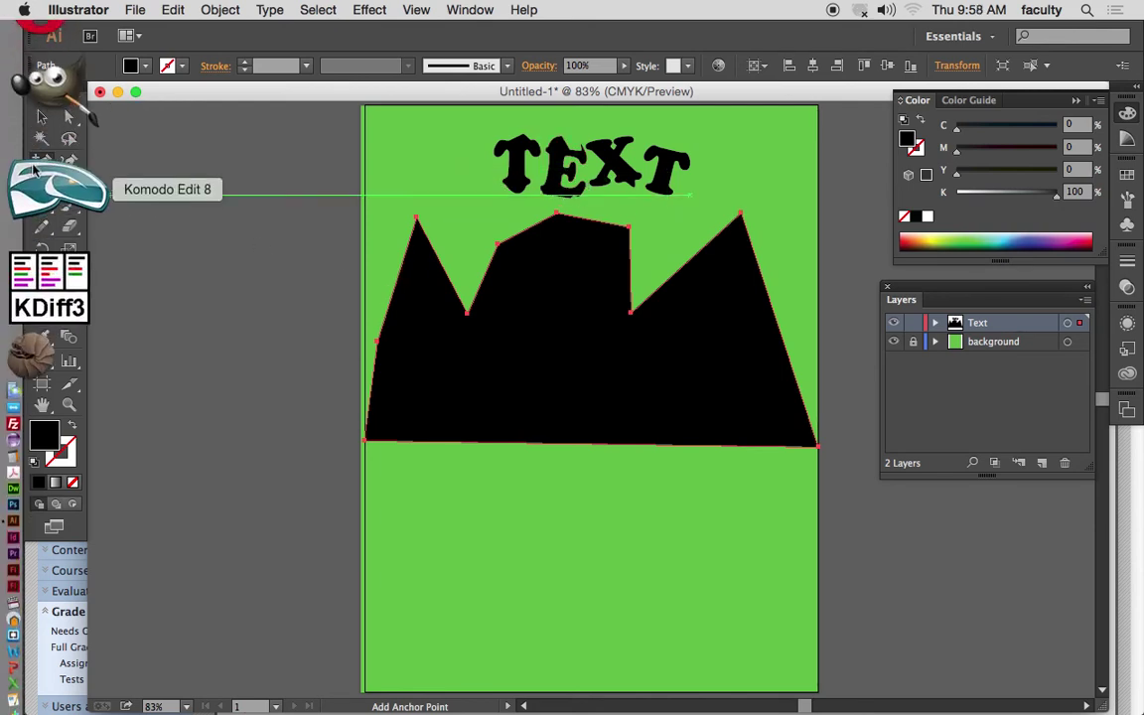
# - Round the left and middle peaks into smooth curves with the Anchor Point tool
pyautogui.moveTo(37, 164); pyautogui.dragTo(103, 227)
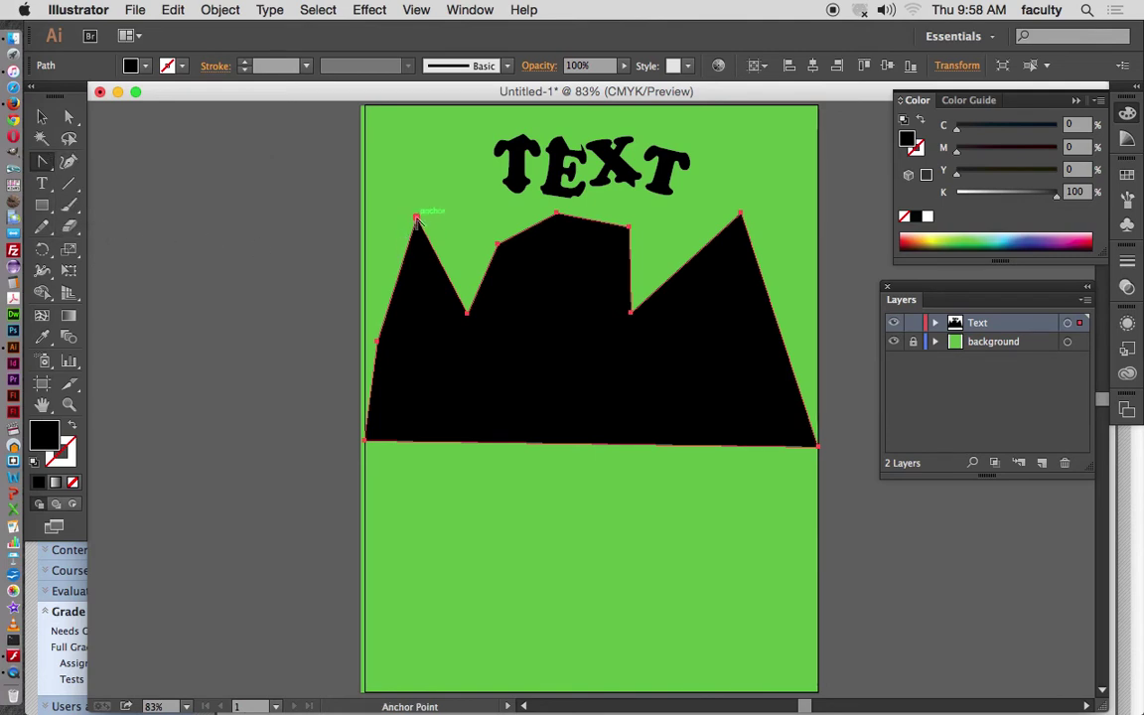
pyautogui.moveTo(416, 217); pyautogui.dragTo(453, 219)
pyautogui.moveTo(556, 213); pyautogui.dragTo(587, 225)
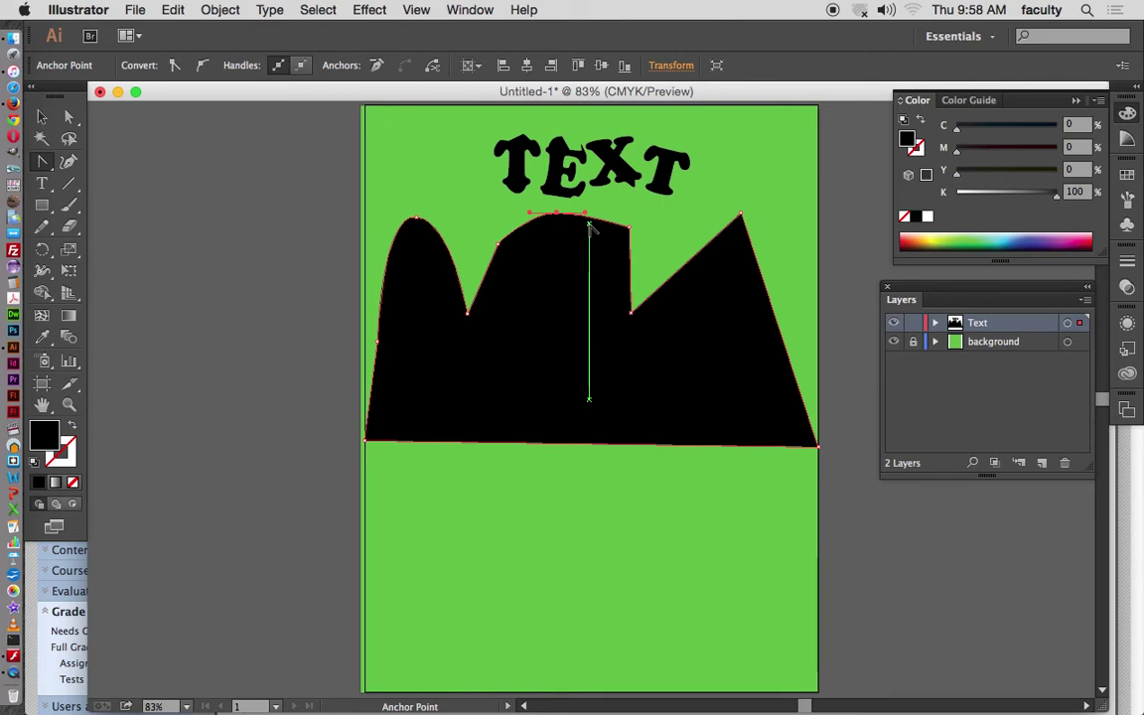
# - Round the right peak into a smooth curve with the Anchor Point tool, undoing a first pull that twists the path
pyautogui.moveTo(742, 215); pyautogui.dragTo(685, 208)
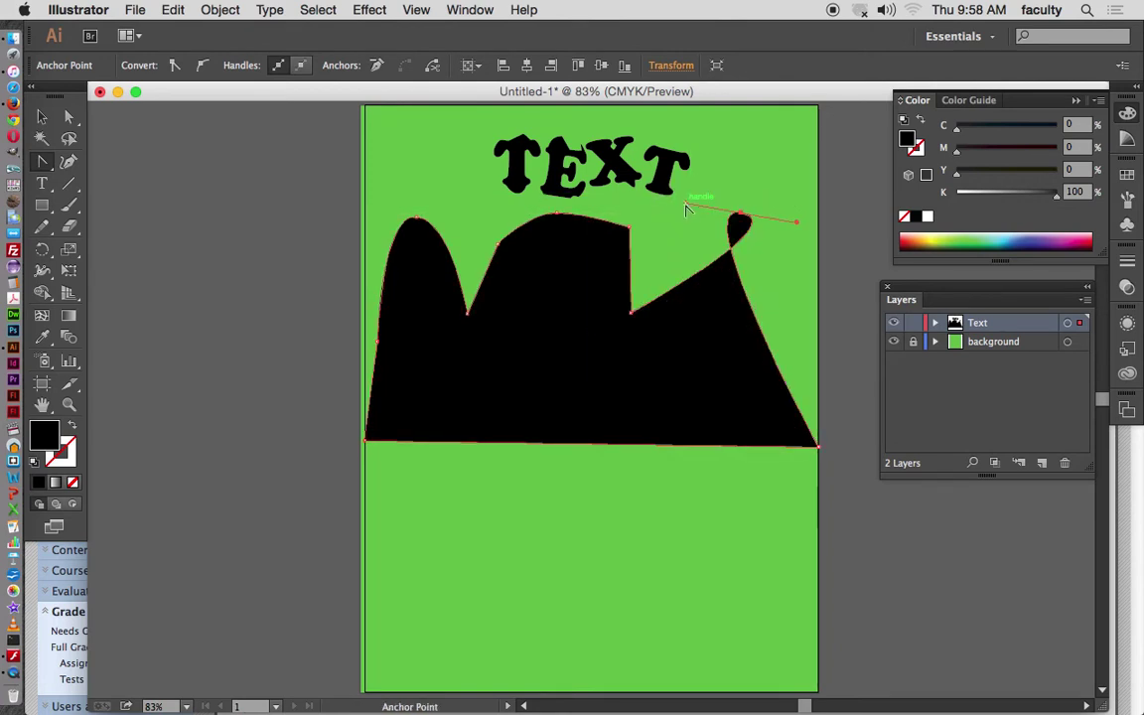
pyautogui.press('super+z')
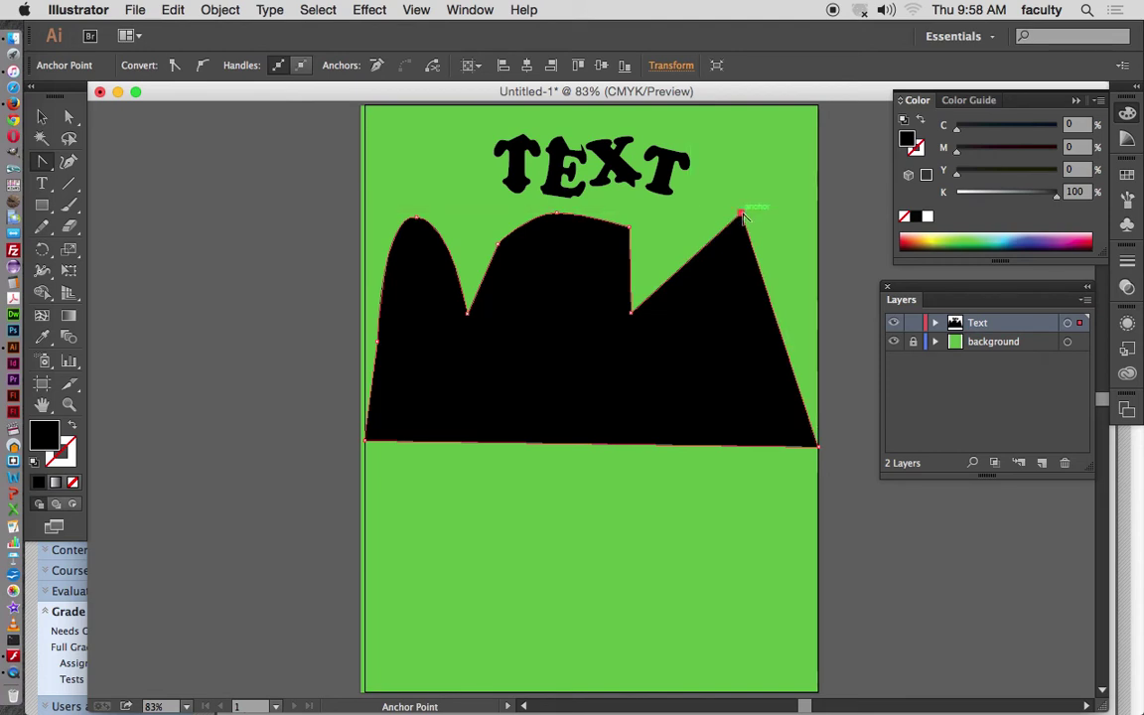
pyautogui.moveTo(742, 215); pyautogui.dragTo(788, 213)
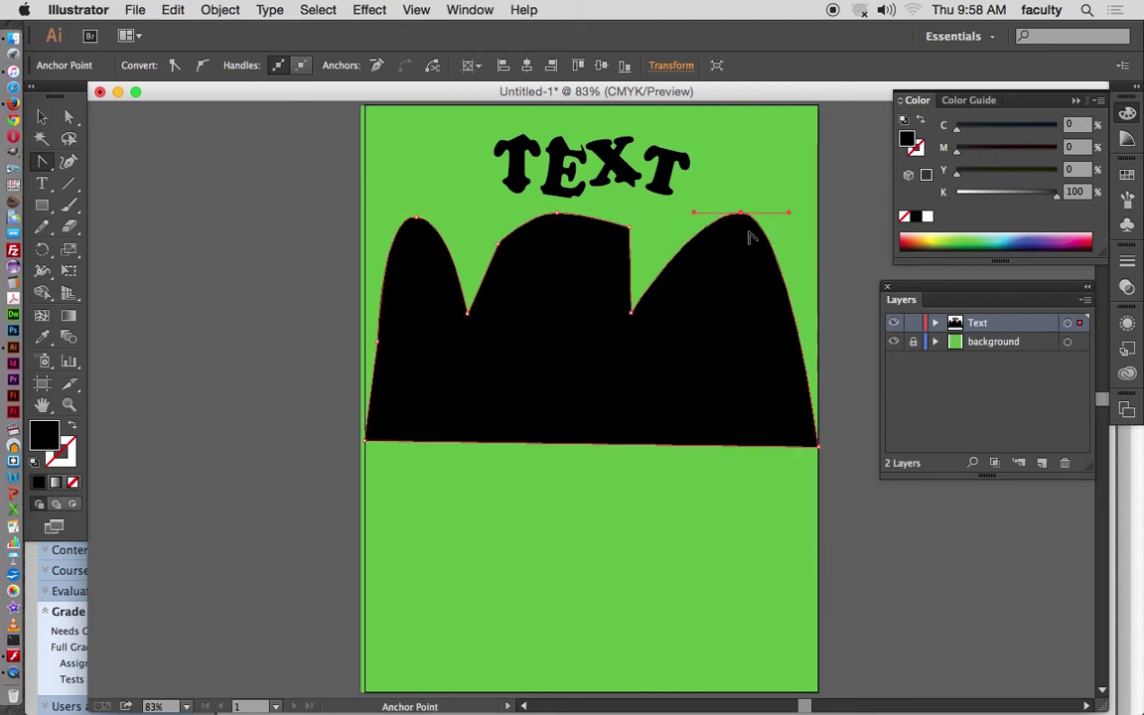
# - Convert the middle peak's top to a corner point and smooth both of its shoulder points into curves
pyautogui.click(558, 214)
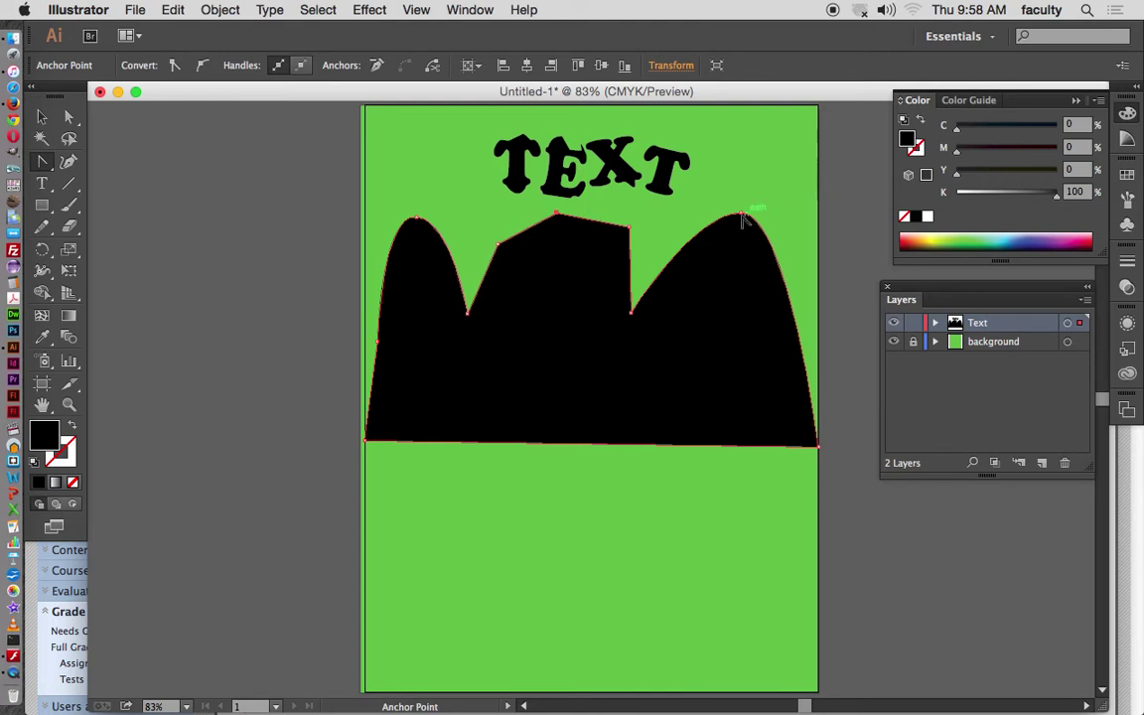
pyautogui.click(632, 241)
pyautogui.moveTo(633, 242); pyautogui.dragTo(643, 248)
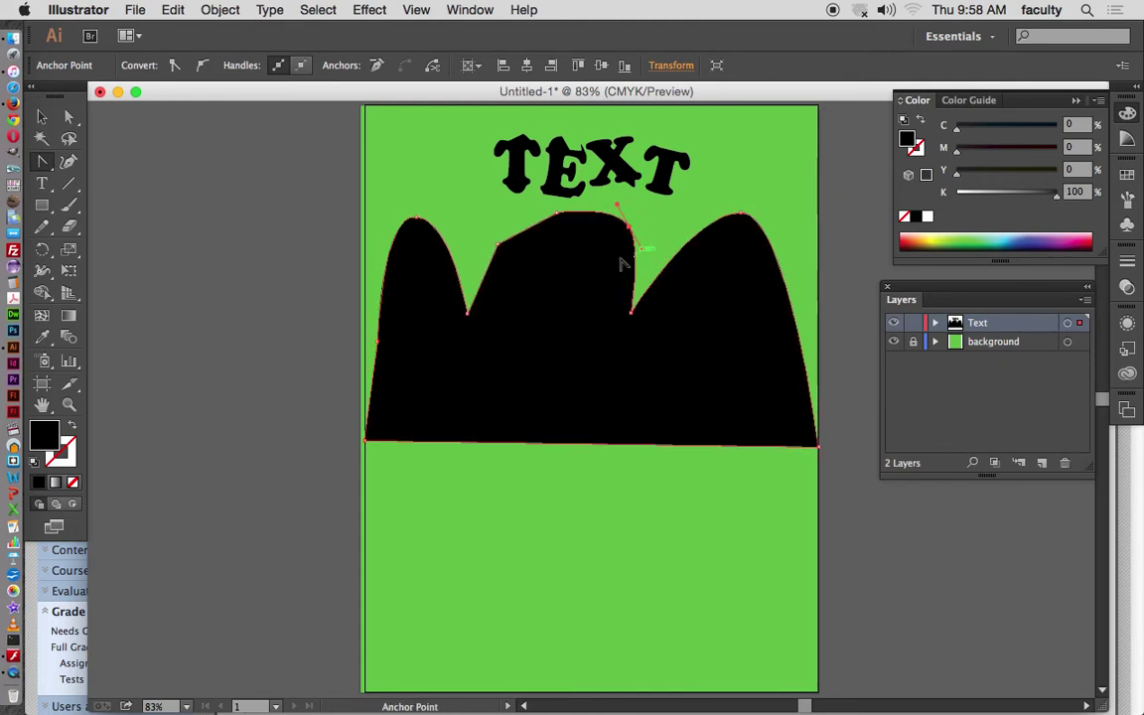
pyautogui.moveTo(501, 246); pyautogui.dragTo(517, 221)
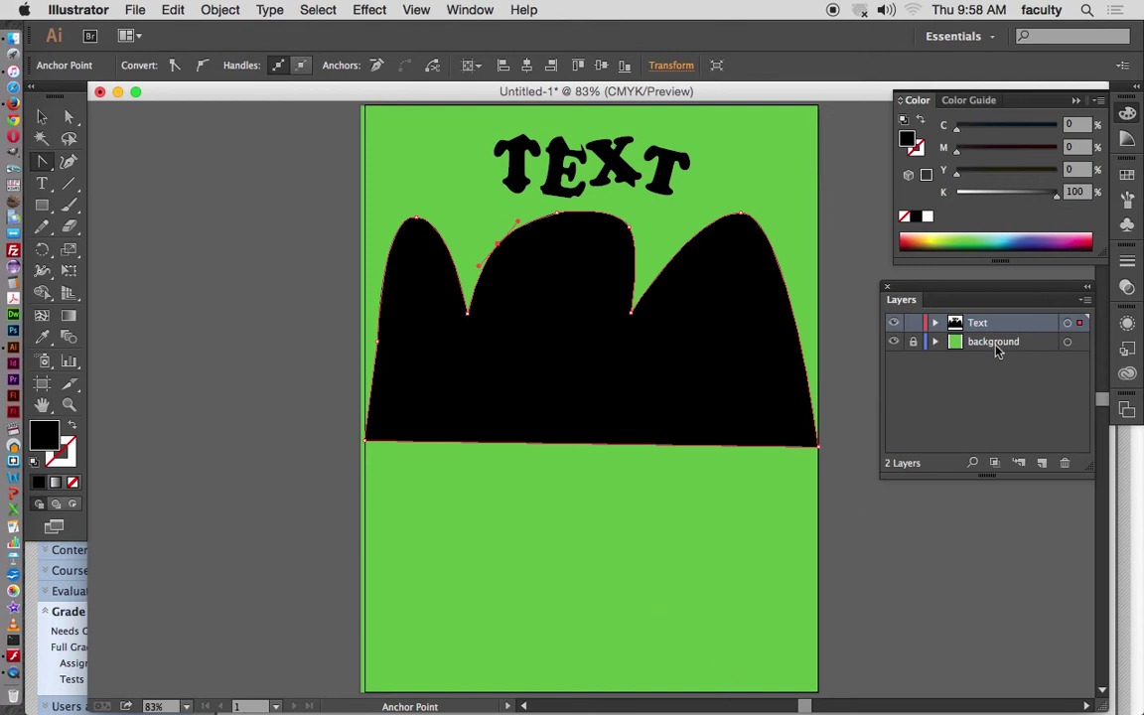
# - Cut the mountain shape from the Text layer and paste it onto a new layer above
pyautogui.click(913, 340)
pyautogui.click(913, 322)
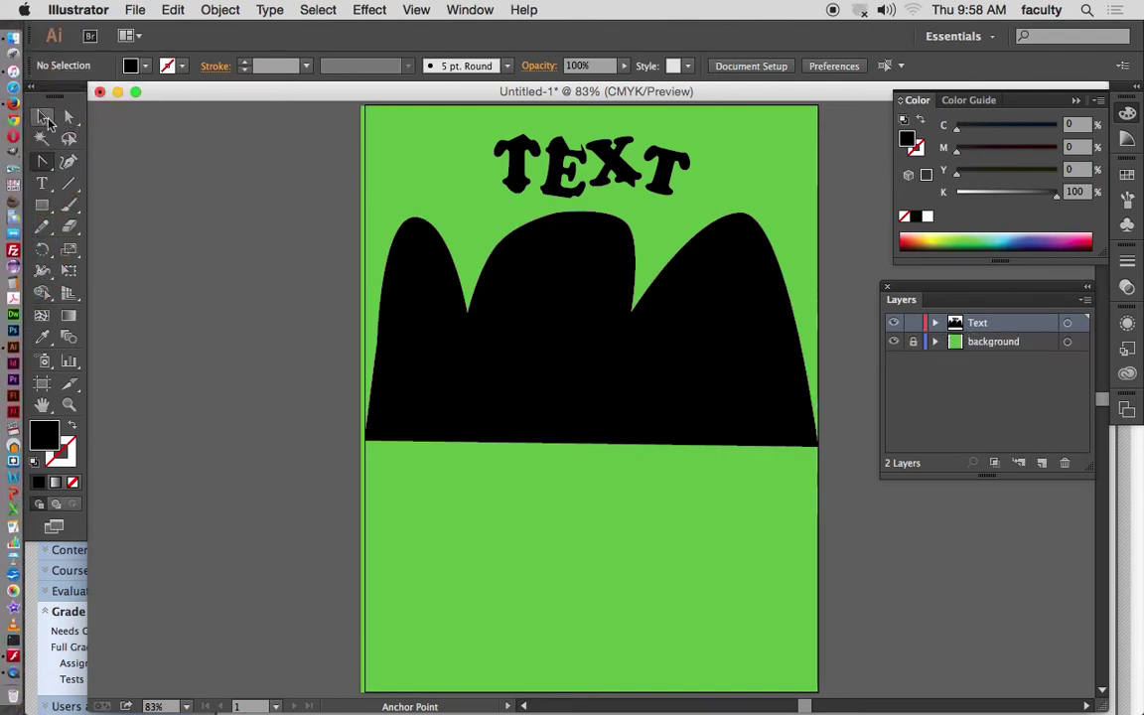
pyautogui.click(46, 120)
pyautogui.click(565, 389)
pyautogui.press('Delete')
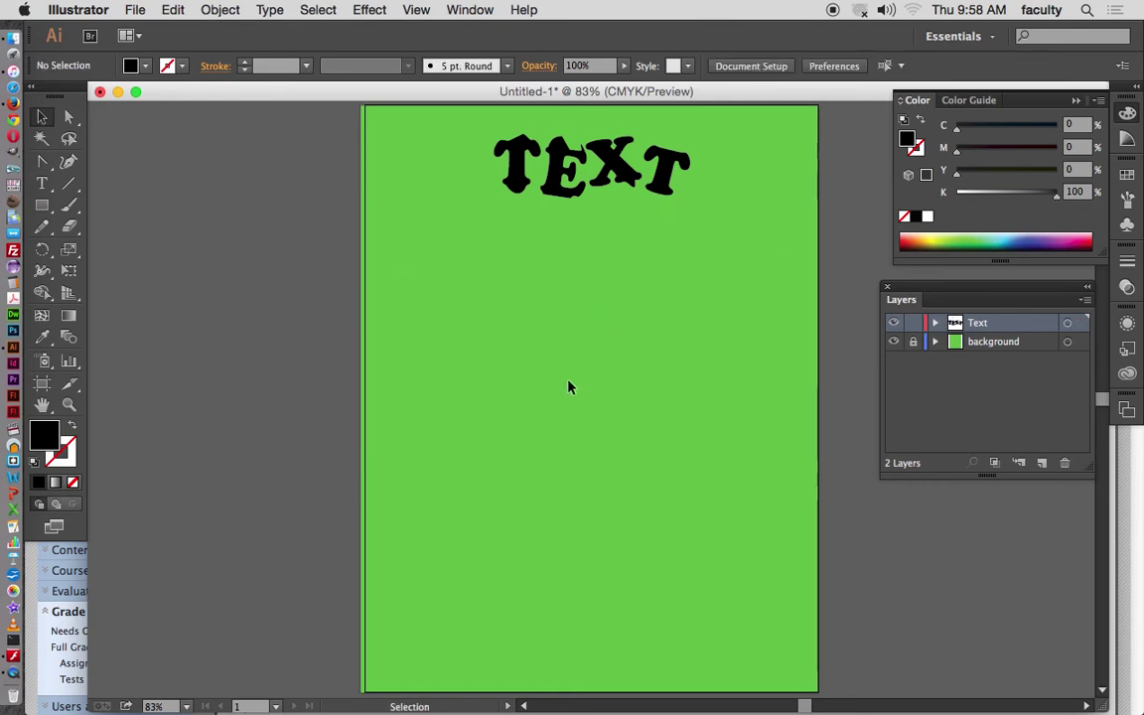
pyautogui.click(1042, 463)
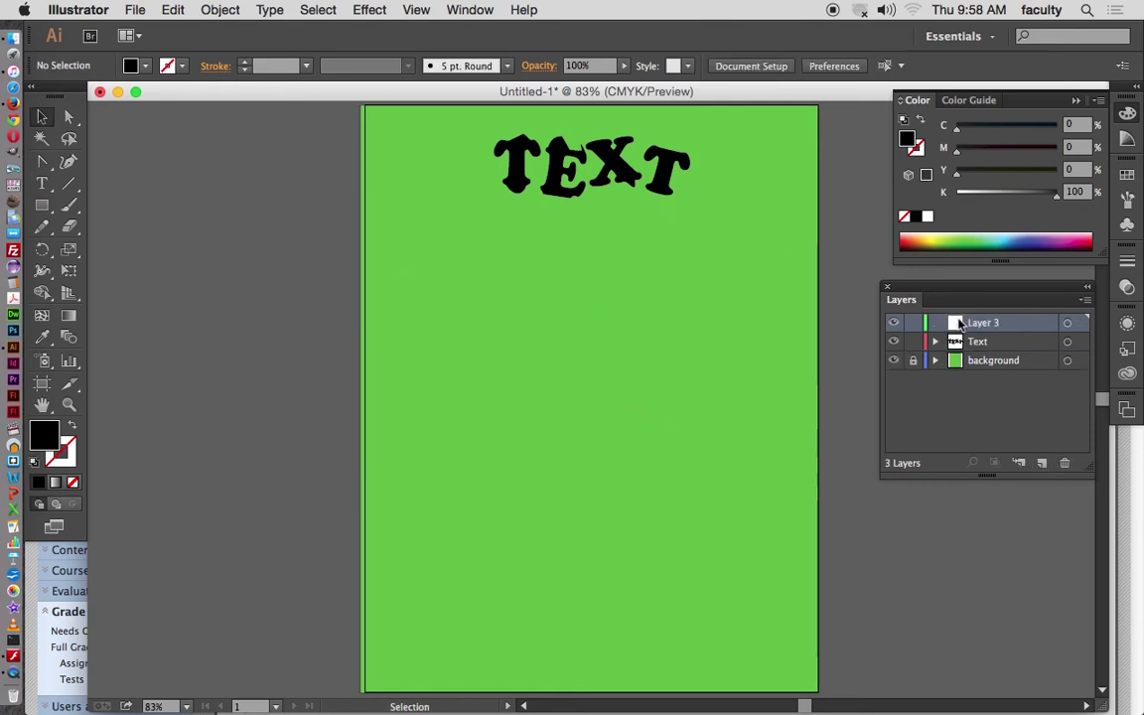
pyautogui.press('super+v')
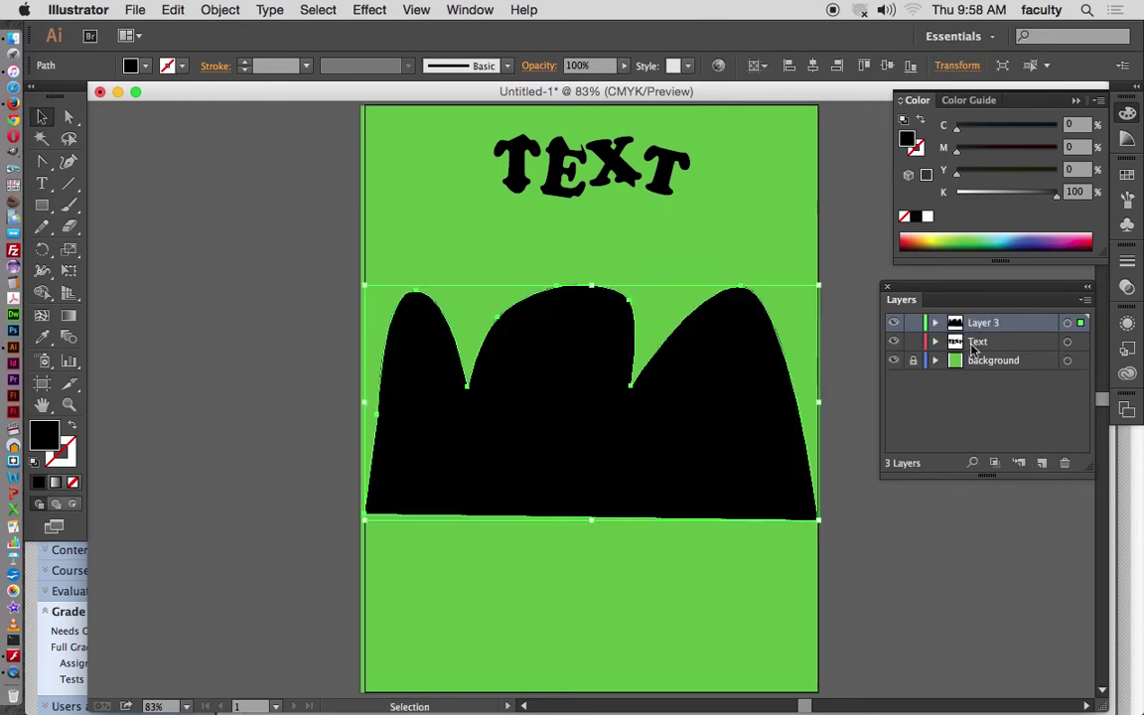
# - Lock Layer 3 and the Text layer, unlock the background layer and select its green rectangle
pyautogui.click(913, 322)
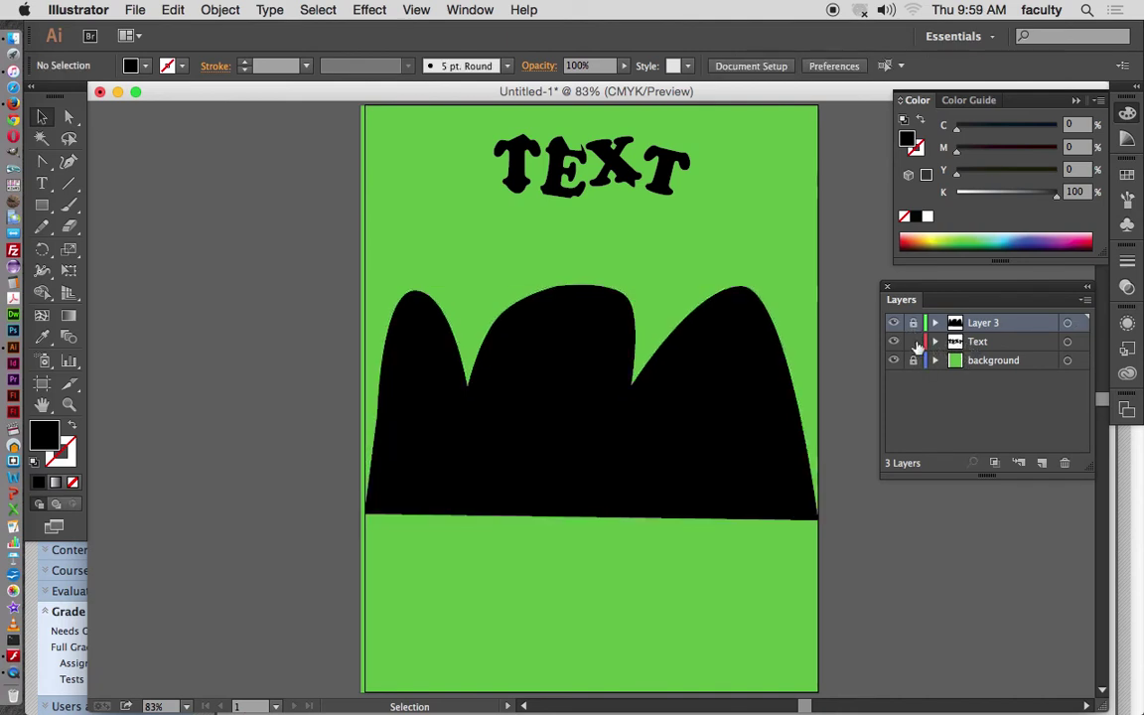
pyautogui.click(913, 359)
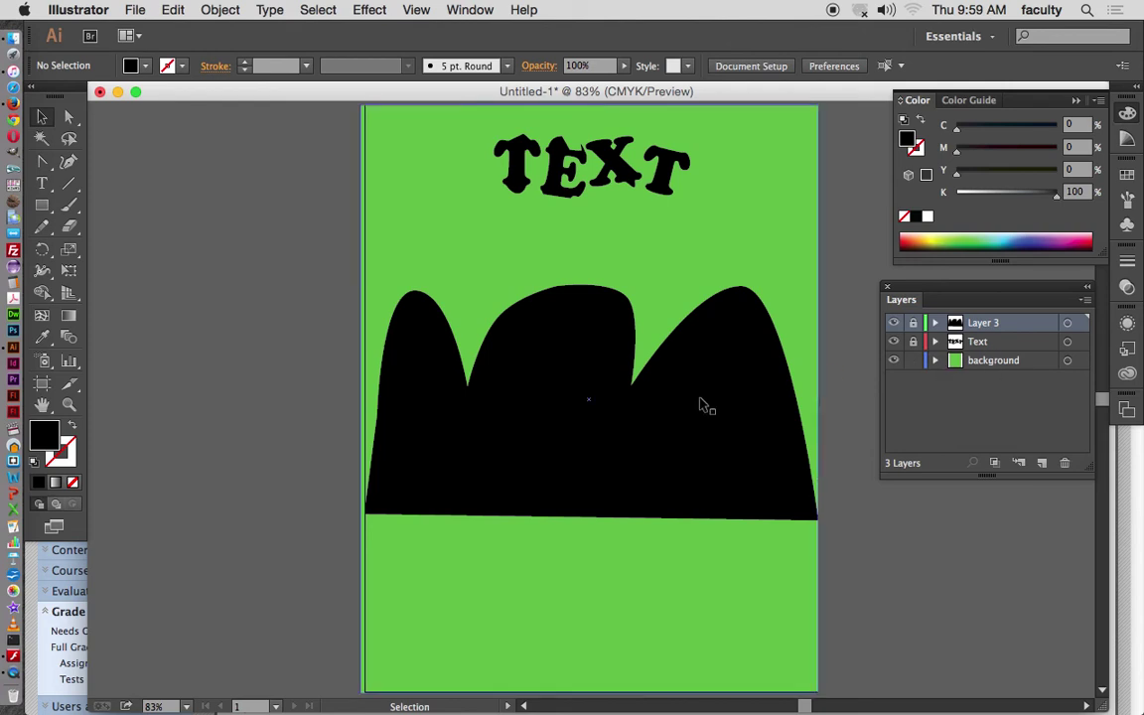
pyautogui.click(709, 257)
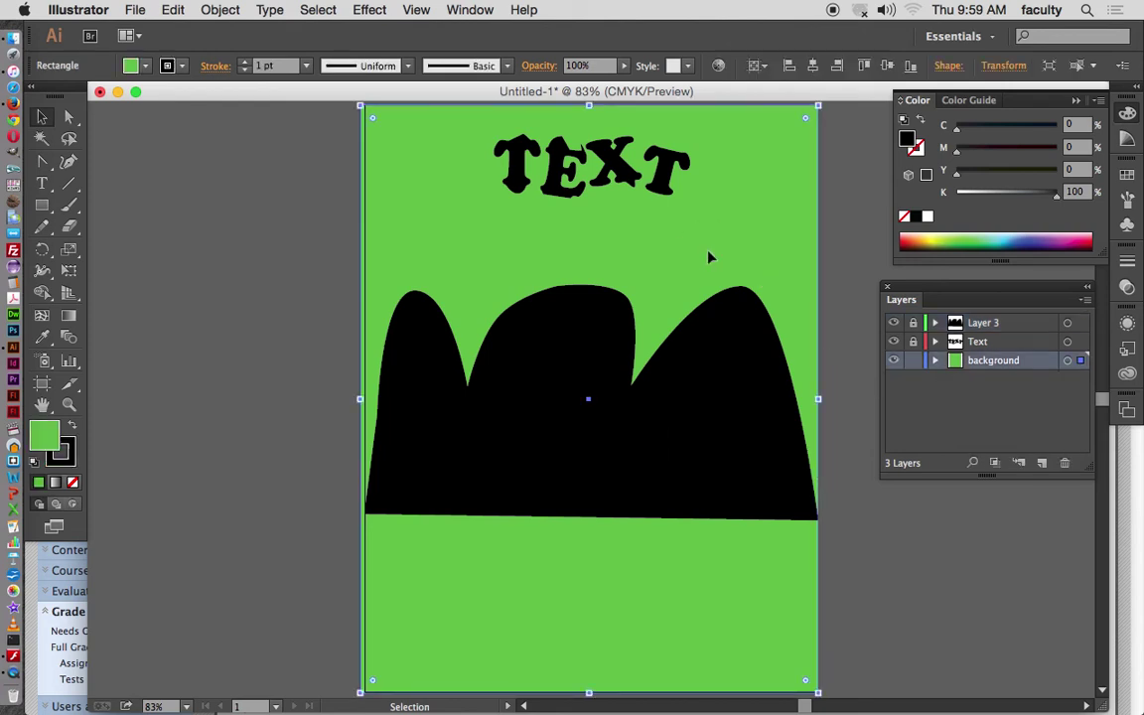
# - Hide Layer 3 and rename it mountain
pyautogui.click(895, 325)
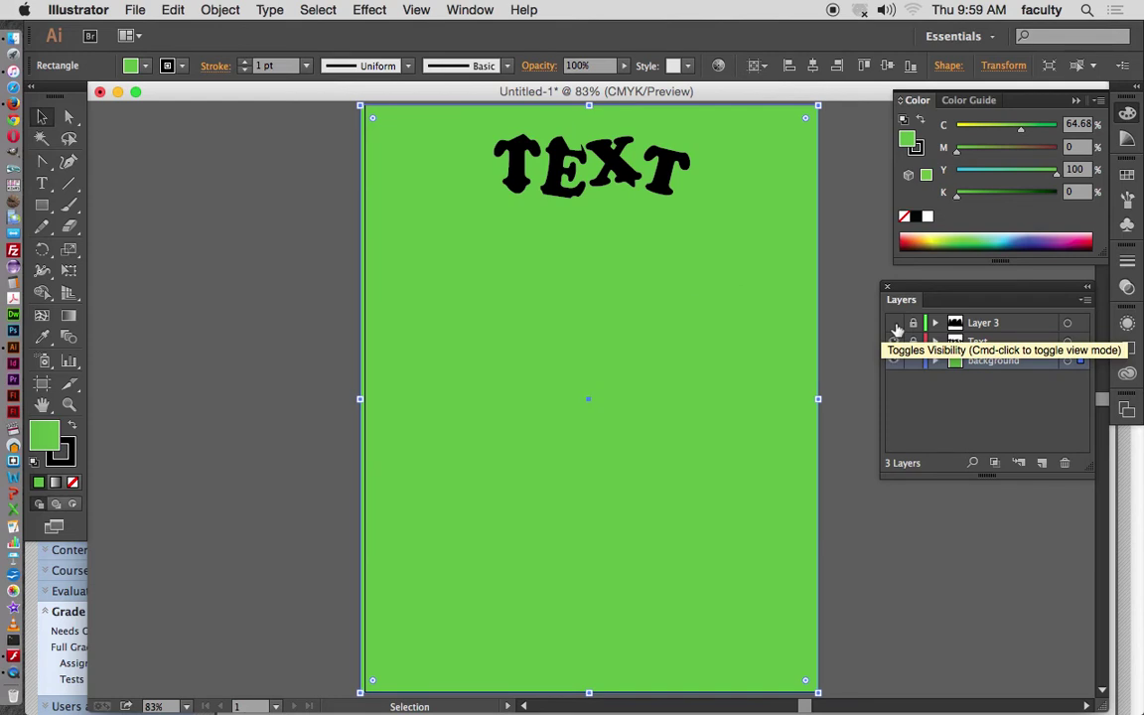
pyautogui.doubleClick(983, 325)
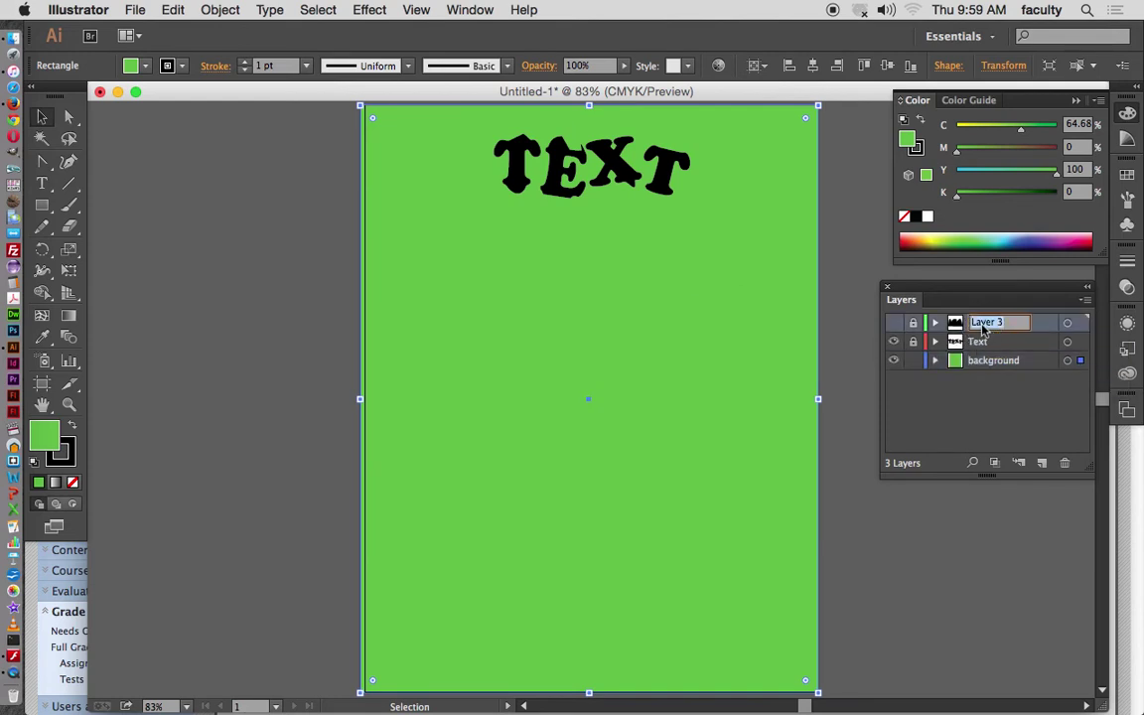
pyautogui.write('mountain')
pyautogui.press('Return')
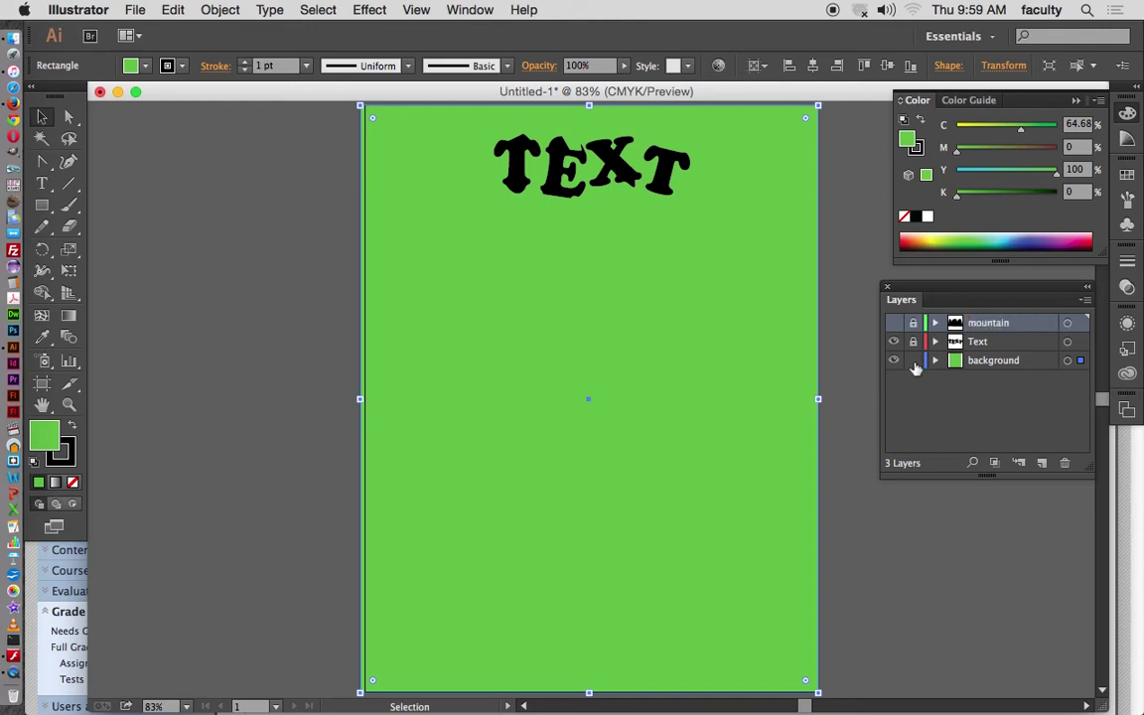
# - Fill the background rectangle with a white-to-black linear gradient and open the swatches for its white stop
pyautogui.click(977, 362)
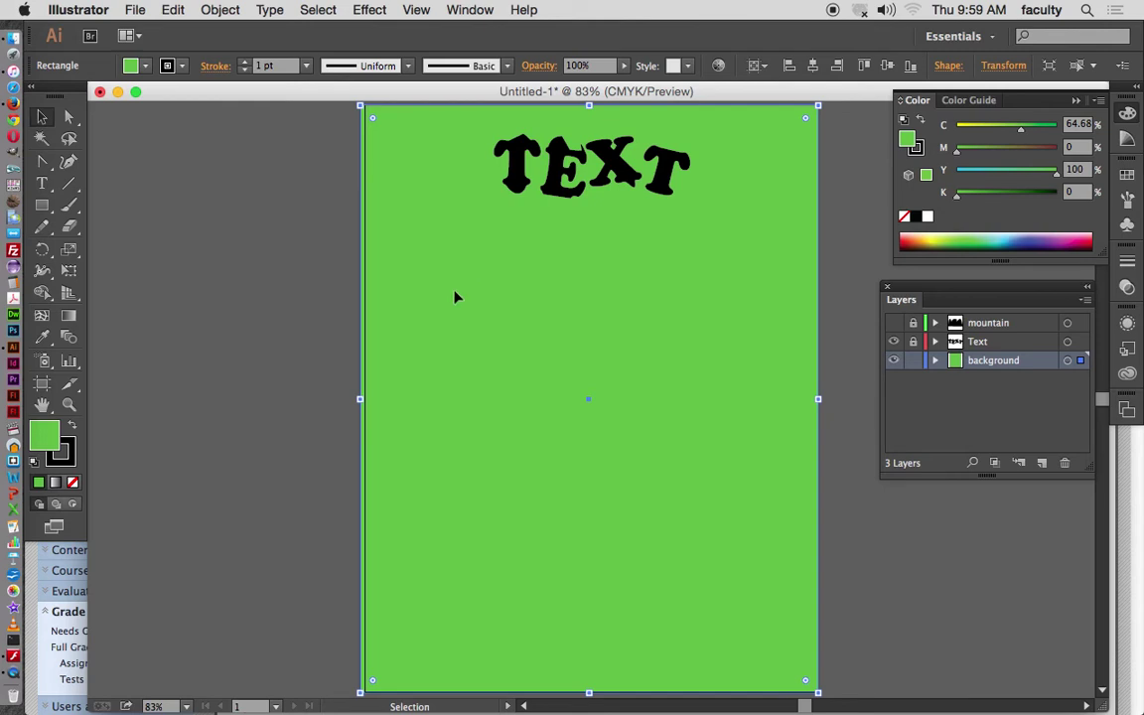
pyautogui.click(57, 484)
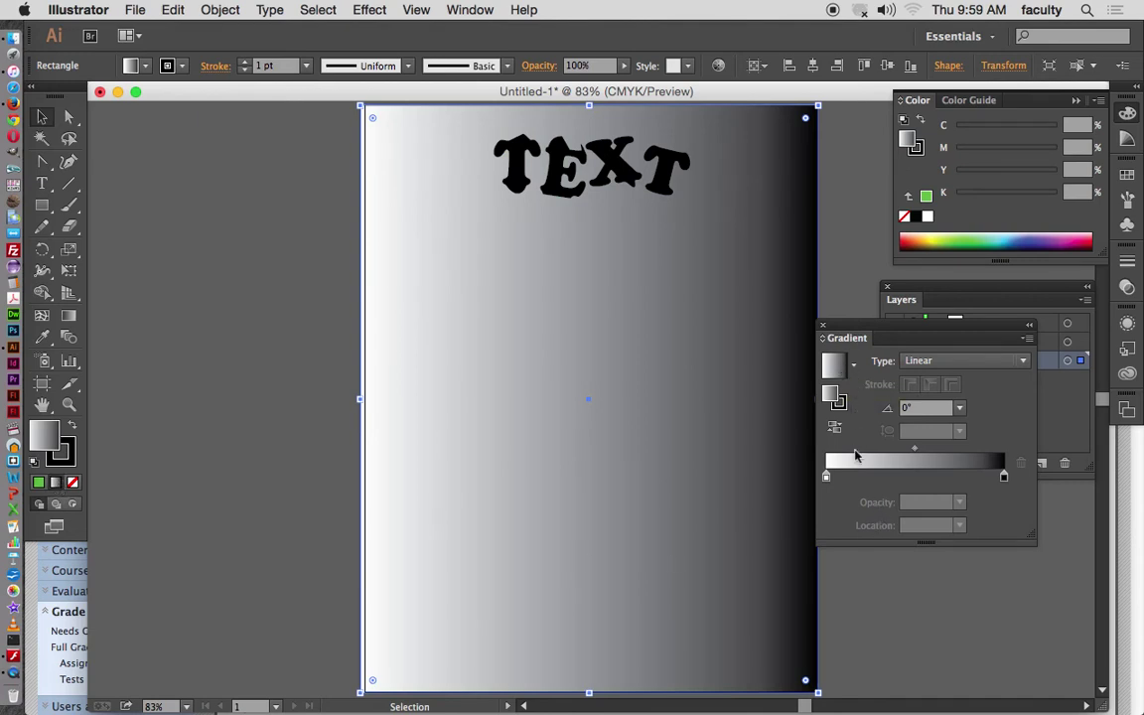
pyautogui.click(826, 478)
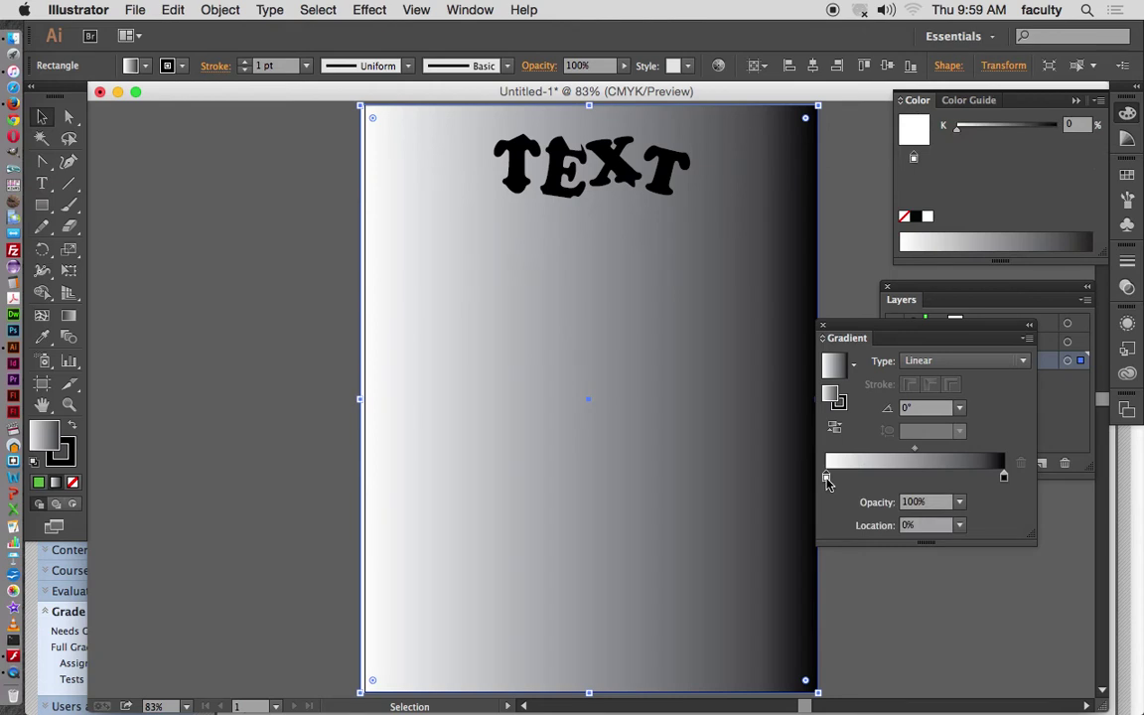
pyautogui.doubleClick(826, 477)
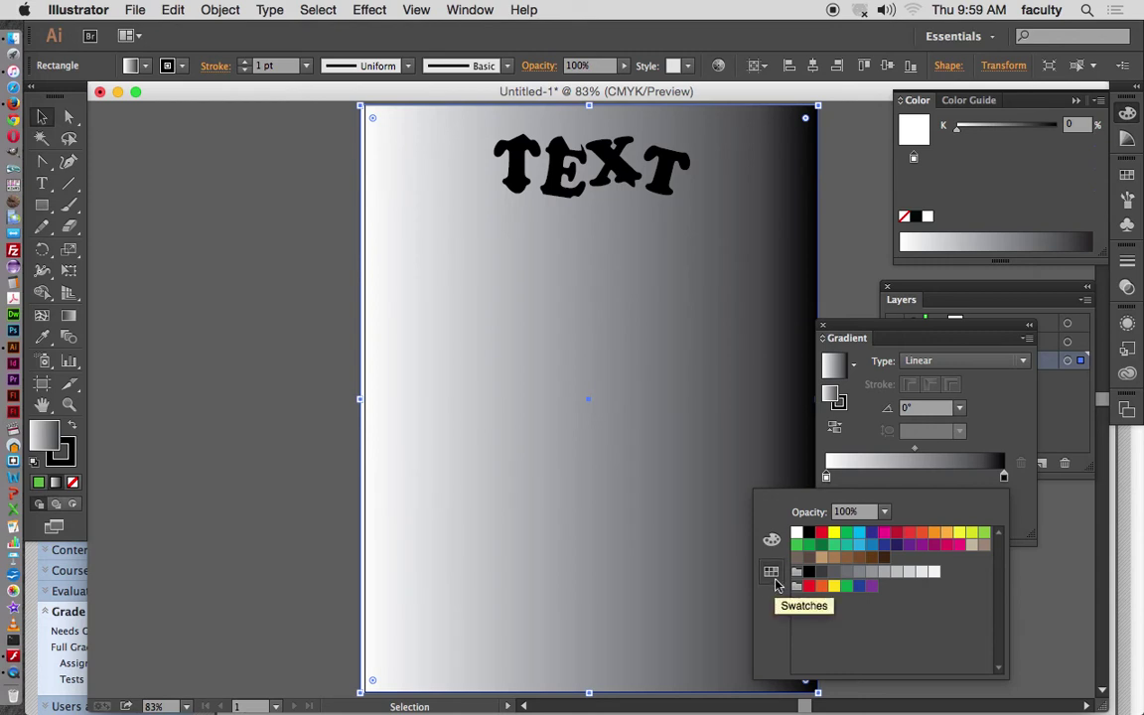
pyautogui.click(772, 574)
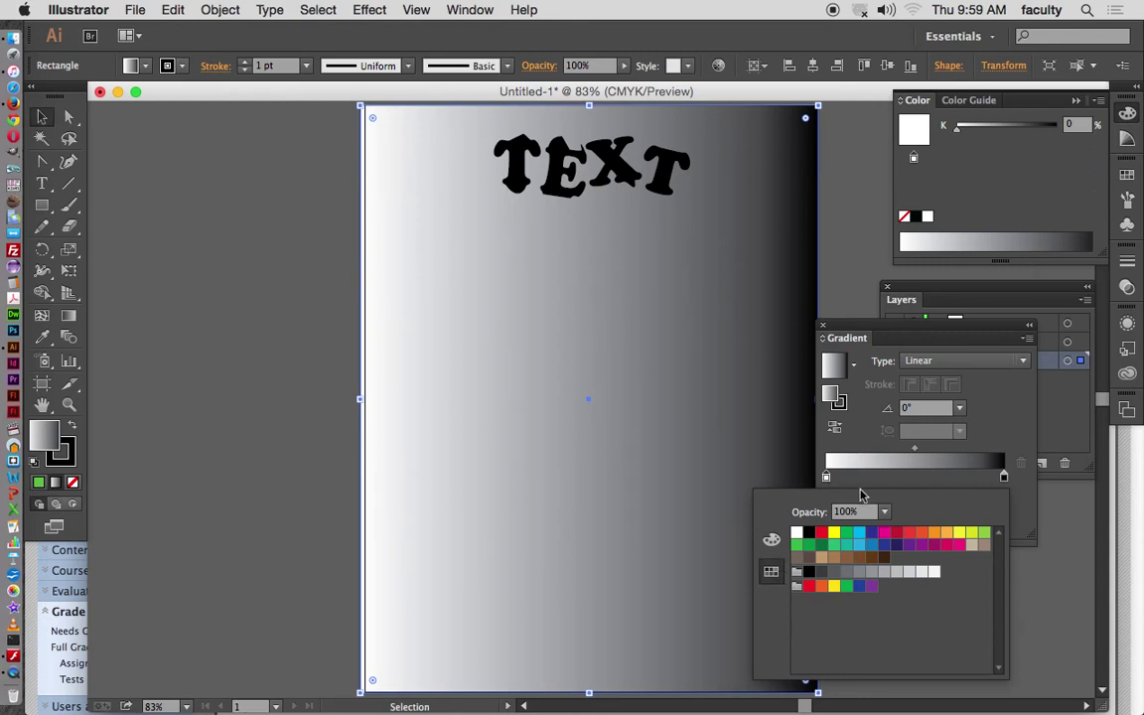
# - Hide the gradient options and show them again
pyautogui.click(1029, 338)
pyautogui.click(1029, 338)
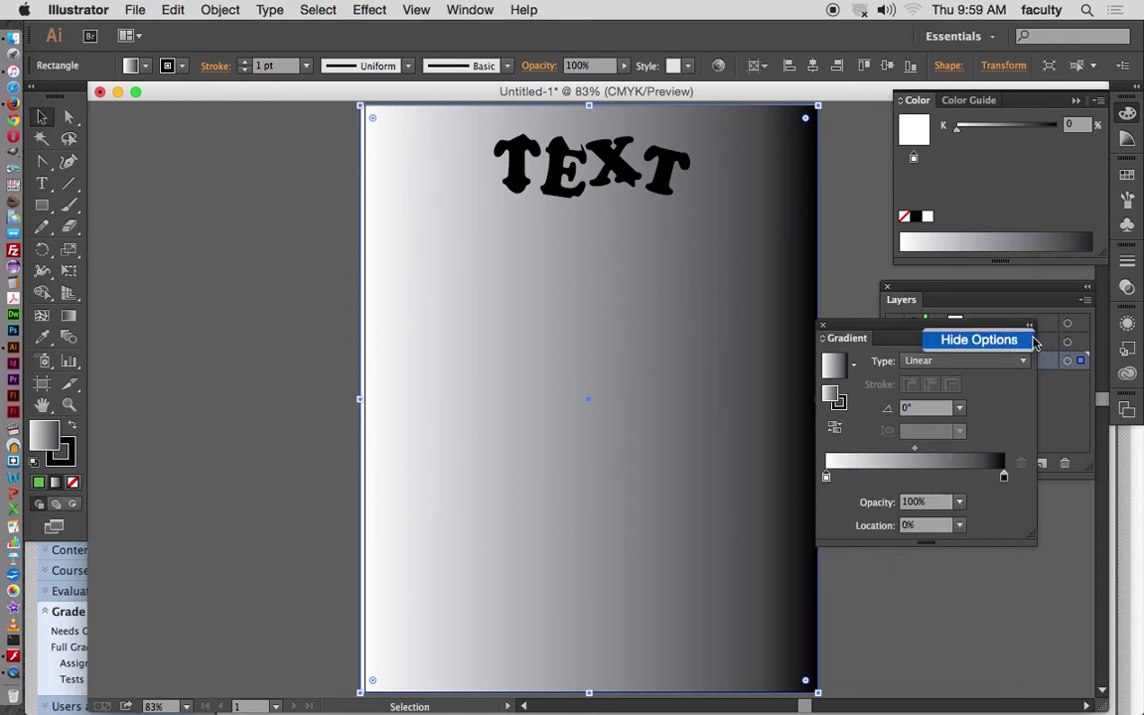
pyautogui.click(1023, 340)
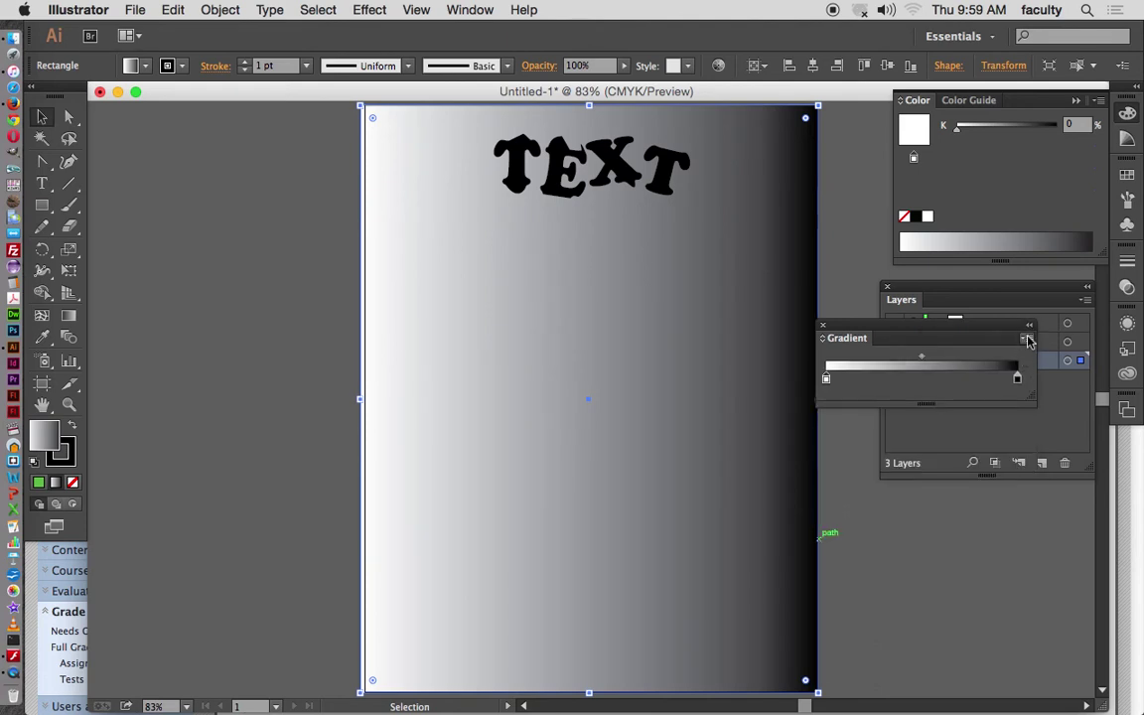
pyautogui.click(1029, 337)
pyautogui.click(1017, 341)
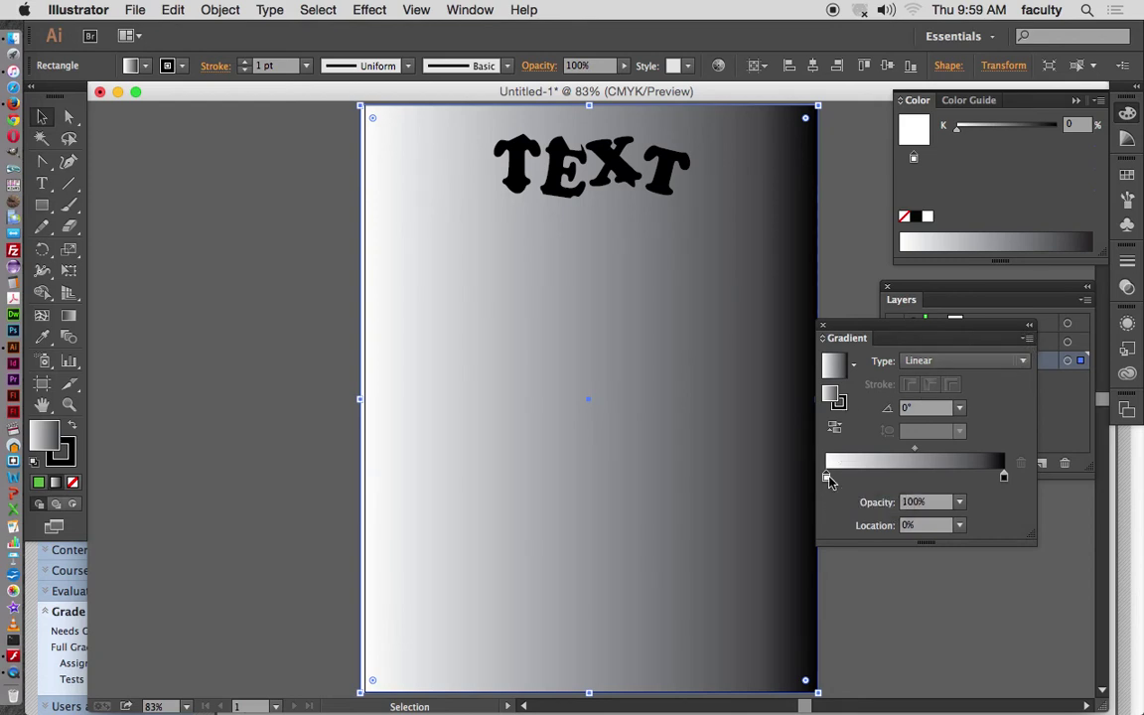
# - Recolour the gradient's white stop, trying brown before choosing cyan, and set its black stop to deep blue (C 100, M 100)
pyautogui.doubleClick(827, 477)
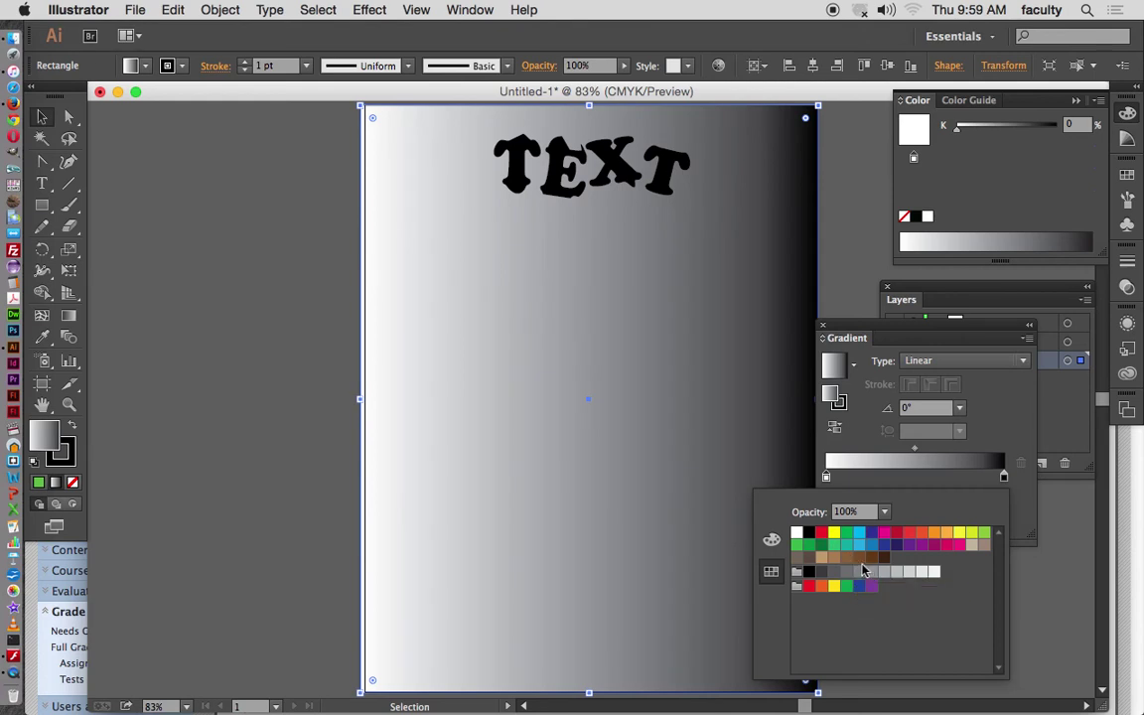
pyautogui.click(835, 562)
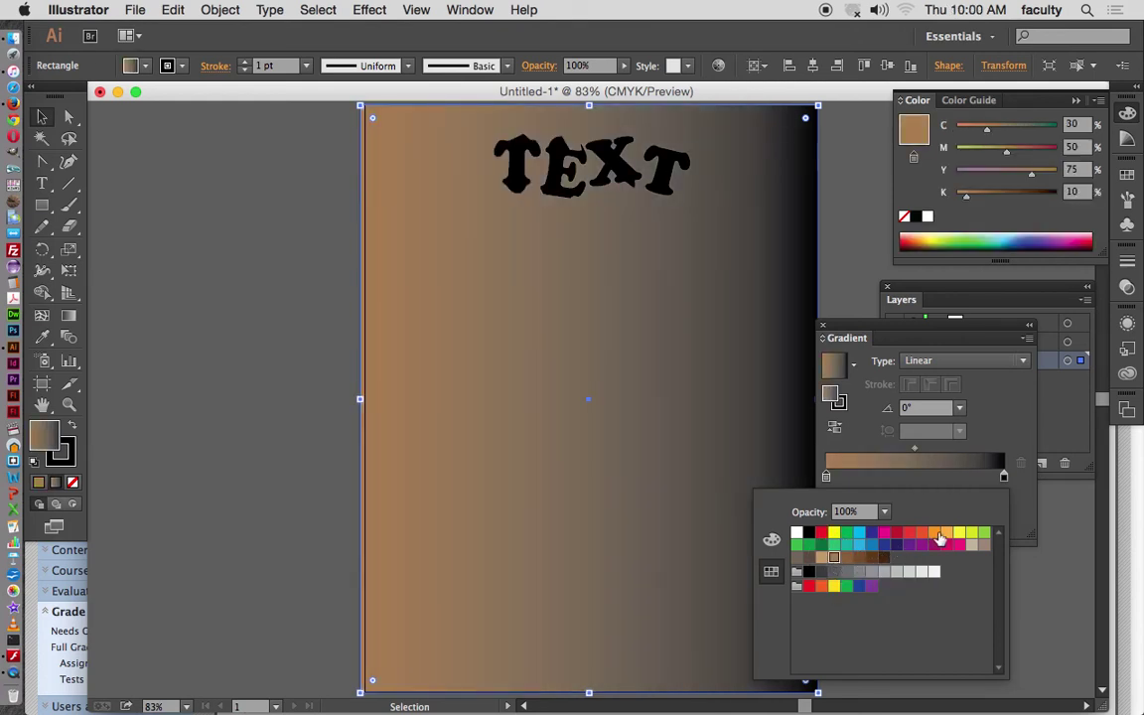
pyautogui.click(862, 539)
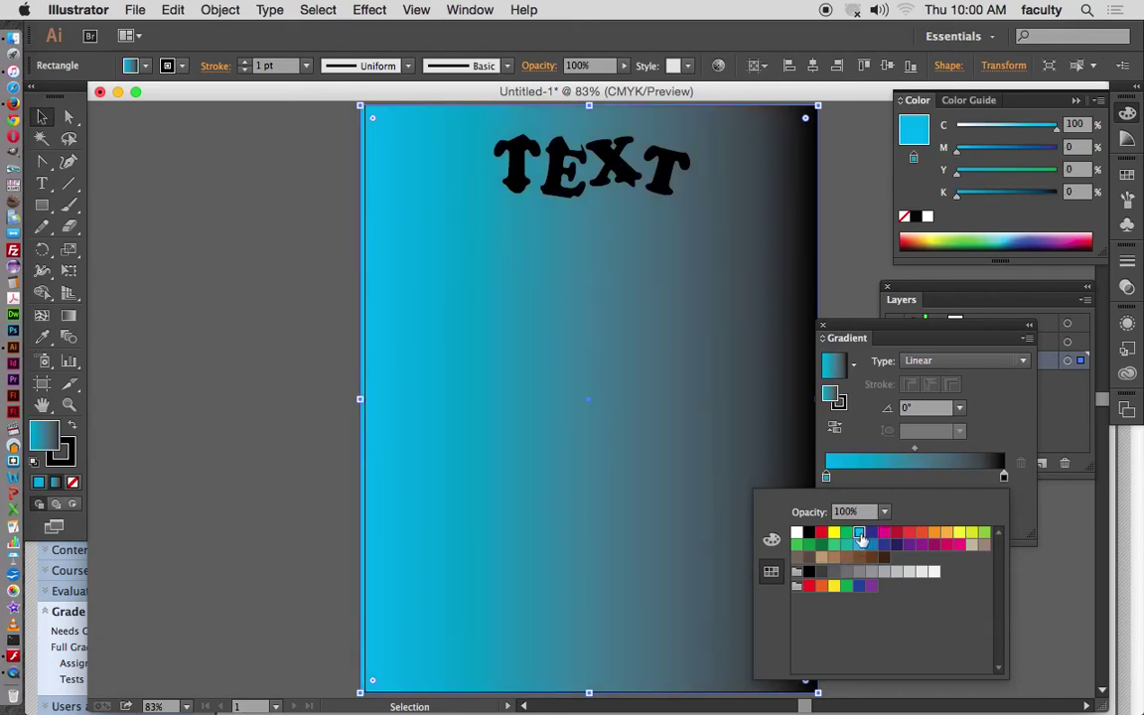
pyautogui.click(1004, 479)
pyautogui.doubleClick(1004, 478)
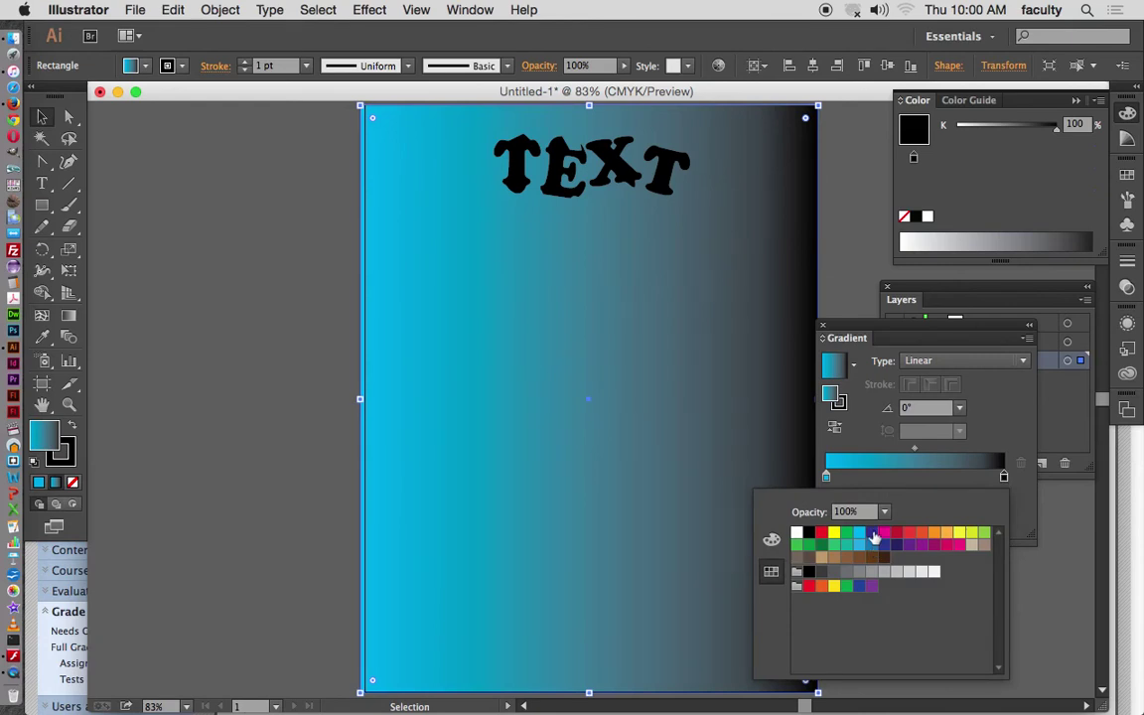
pyautogui.click(873, 535)
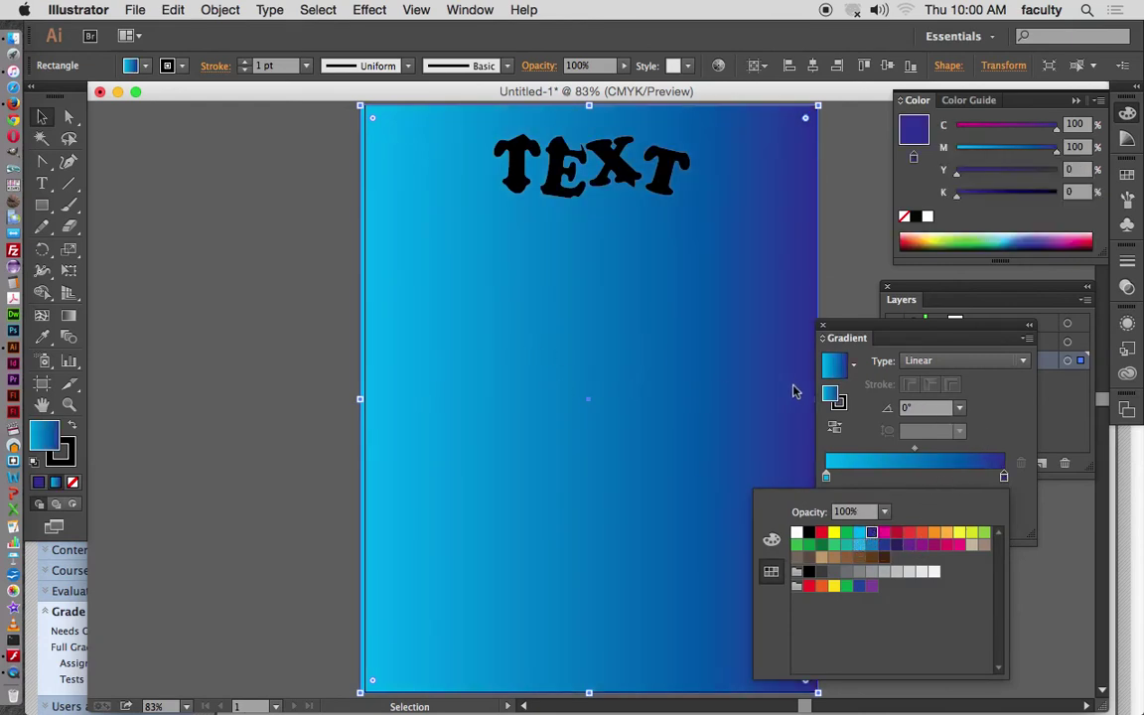
# - Add a yellow stop in the middle of the gradient and remove it again
pyautogui.click(914, 477)
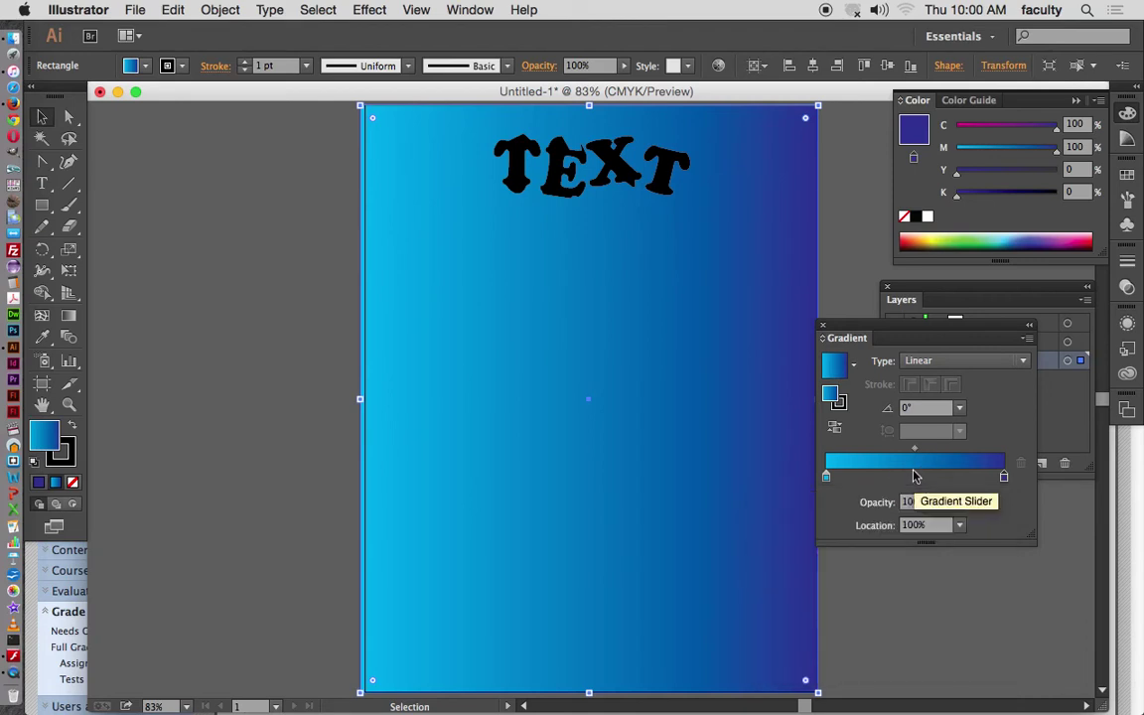
pyautogui.click(914, 477)
pyautogui.doubleClick(915, 477)
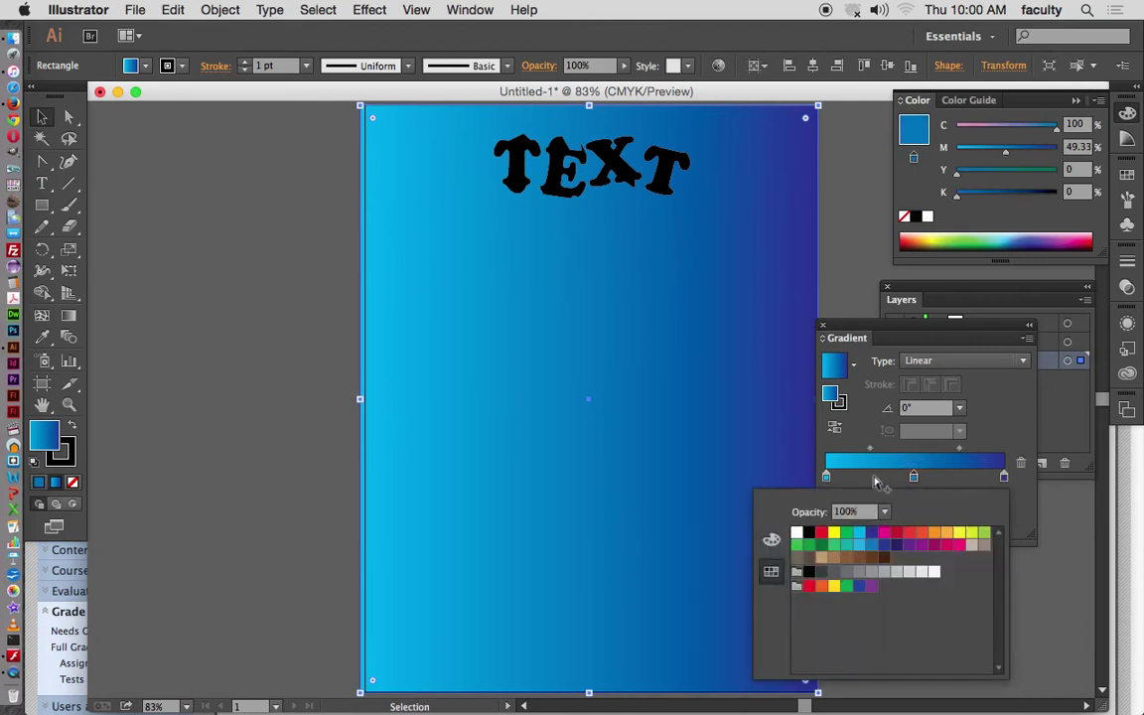
pyautogui.click(833, 536)
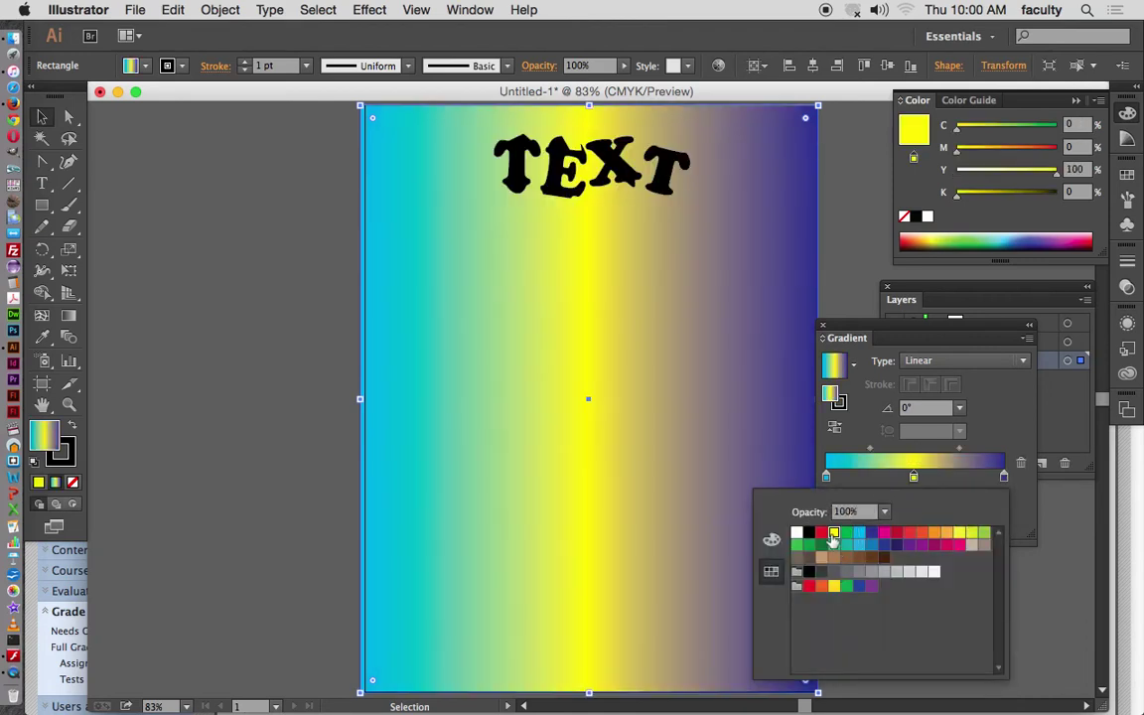
pyautogui.click(914, 477)
pyautogui.moveTo(914, 477); pyautogui.dragTo(916, 526)
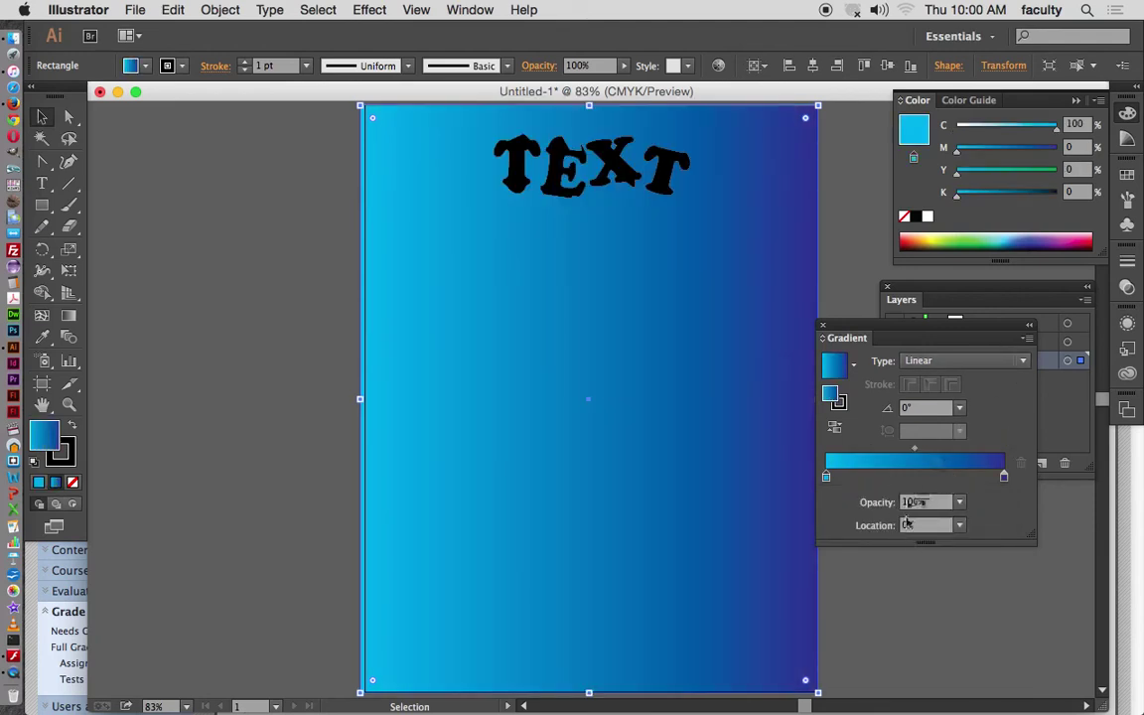
# - Try a radial gradient at a 120° angle on the background rectangle
pyautogui.click(1013, 360)
pyautogui.click(948, 401)
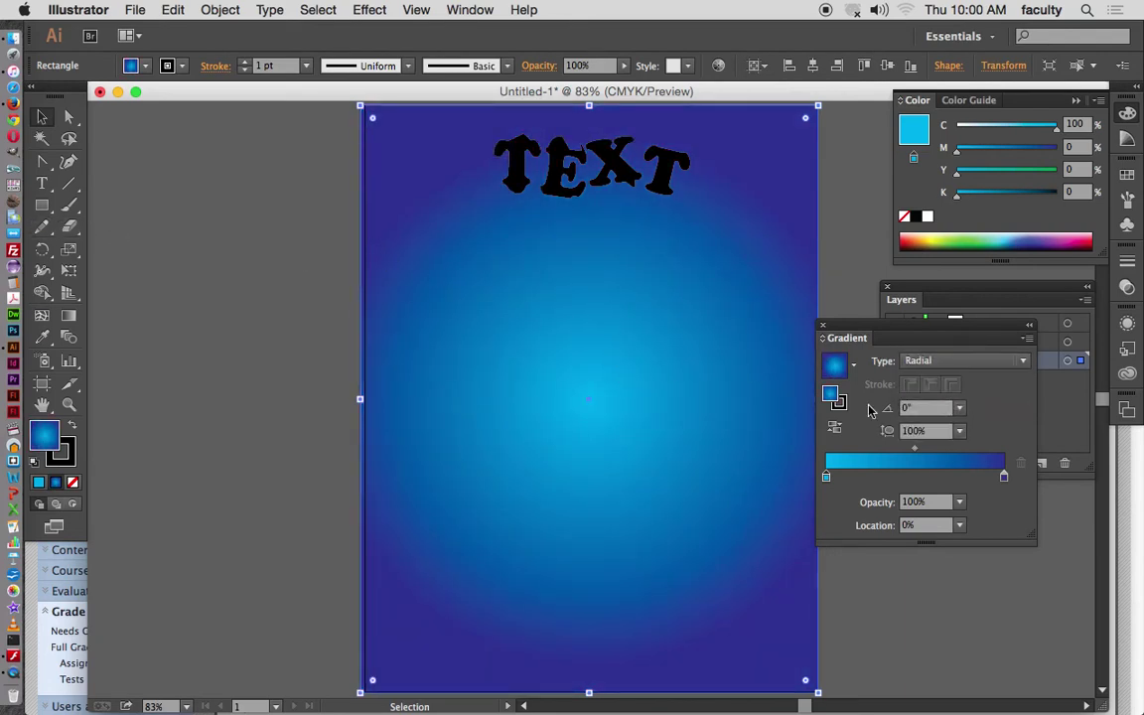
pyautogui.click(960, 410)
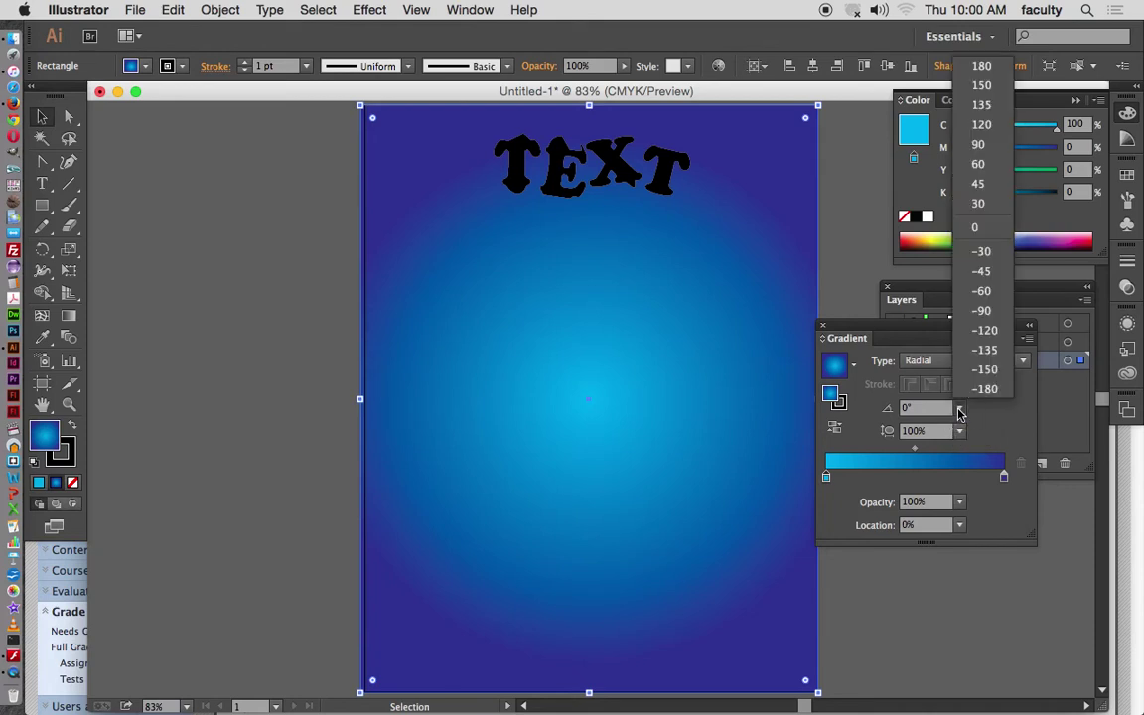
pyautogui.click(978, 123)
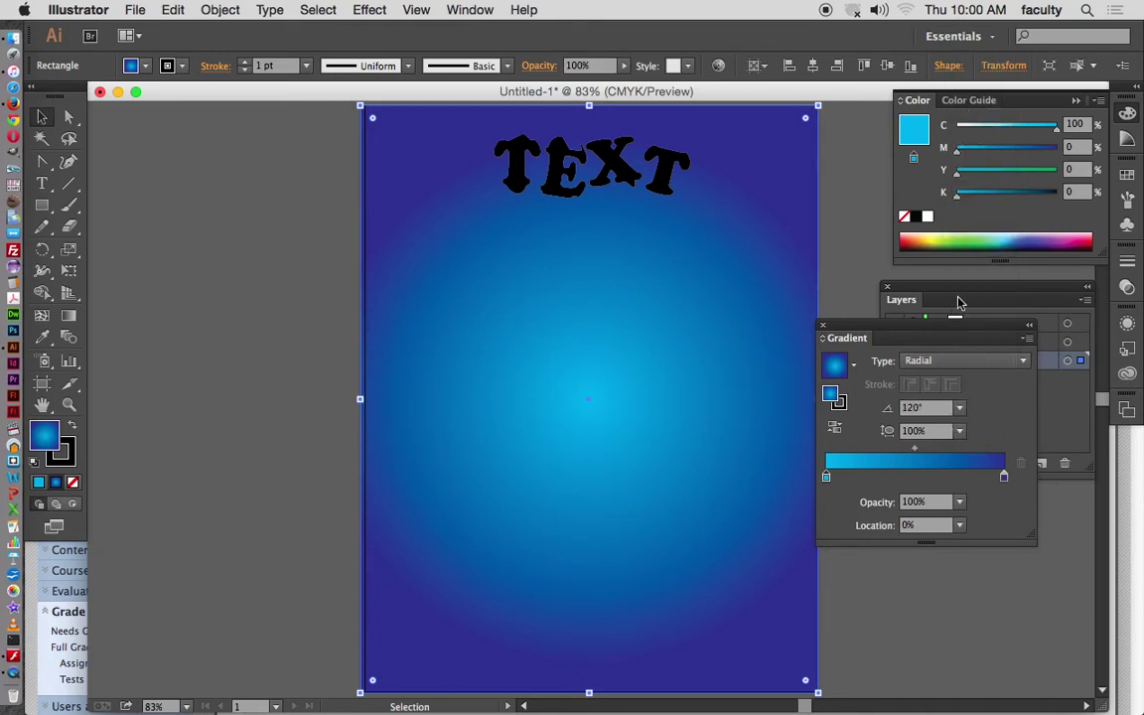
pyautogui.click(960, 407)
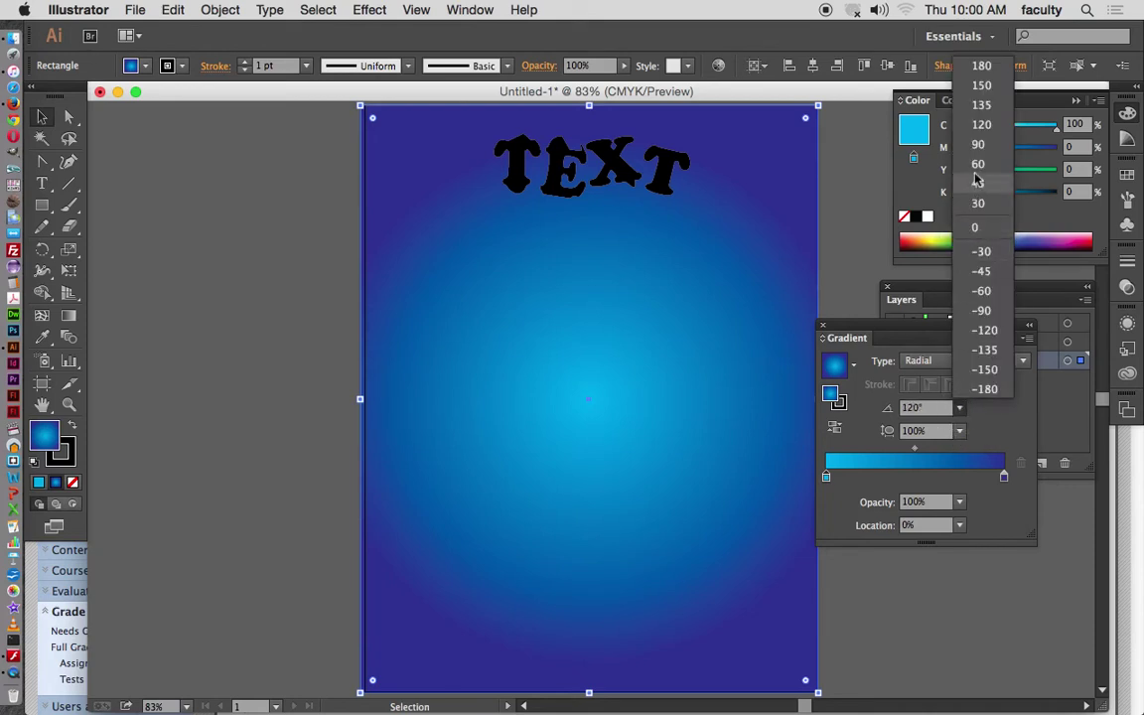
pyautogui.click(929, 359)
# - Return the background's gradient to linear and set its angle to 120°
pyautogui.click(933, 362)
pyautogui.click(922, 379)
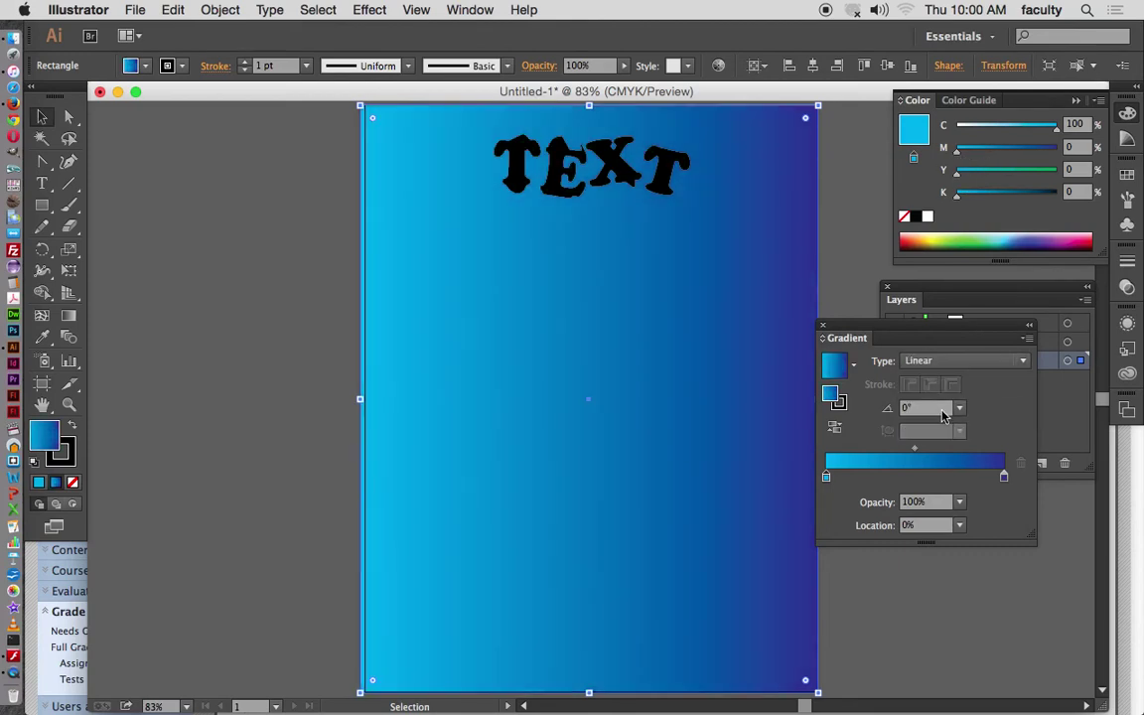
pyautogui.click(960, 409)
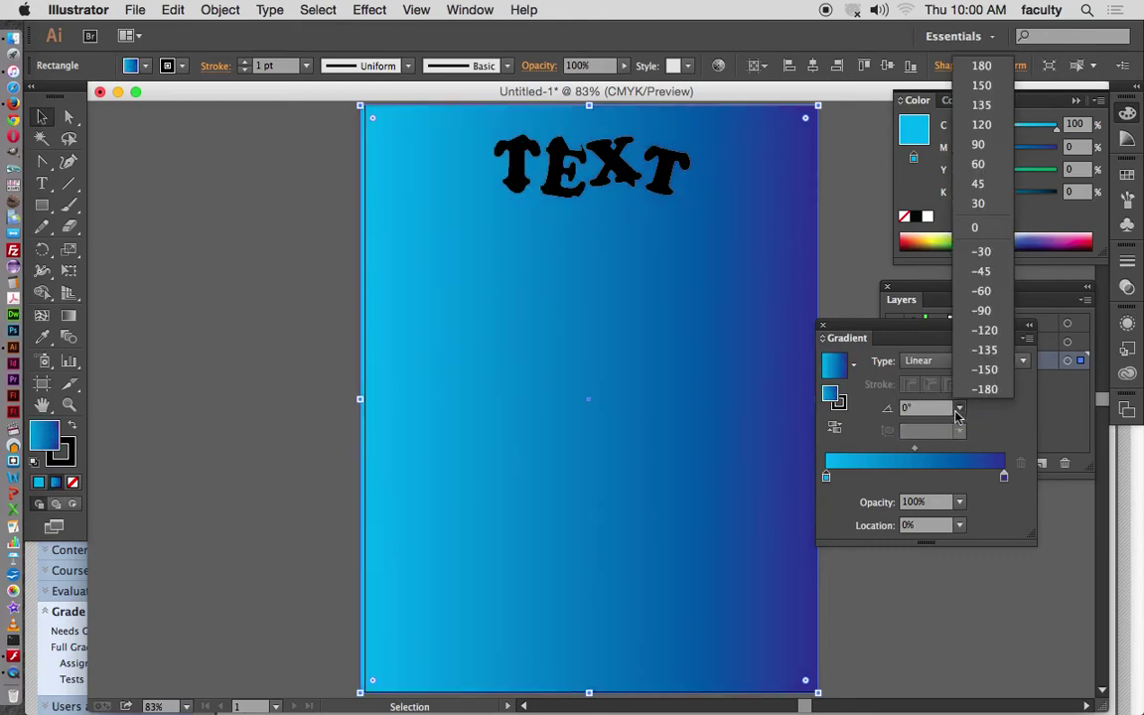
pyautogui.click(981, 124)
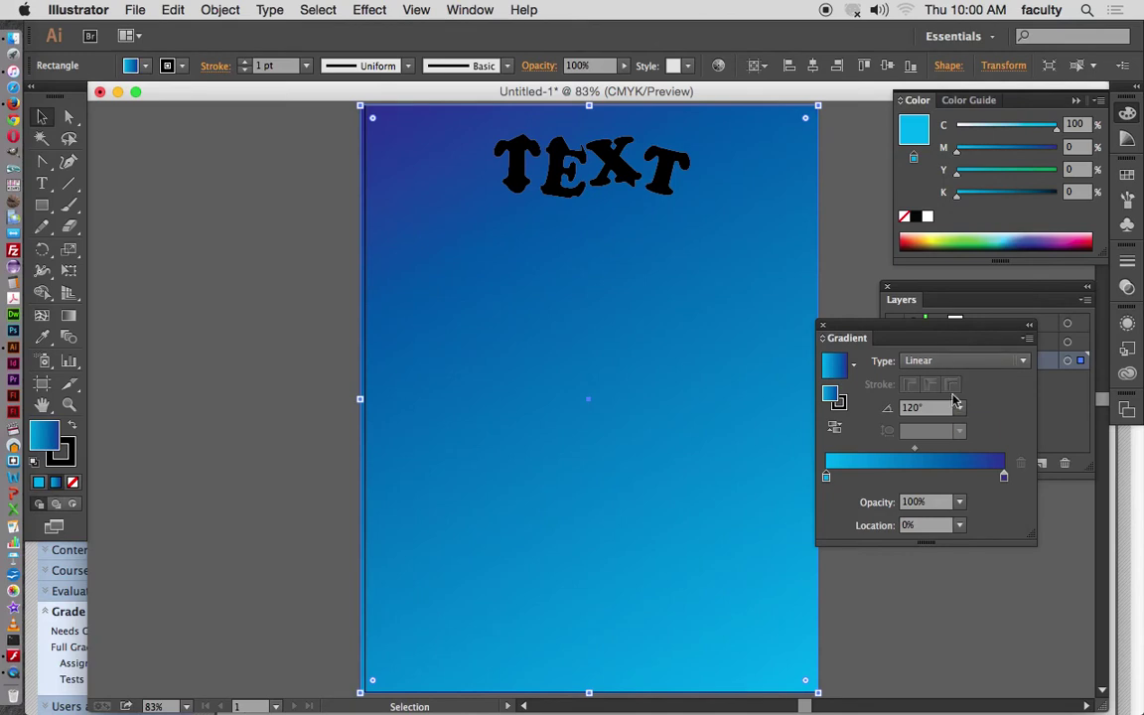
pyautogui.click(963, 362)
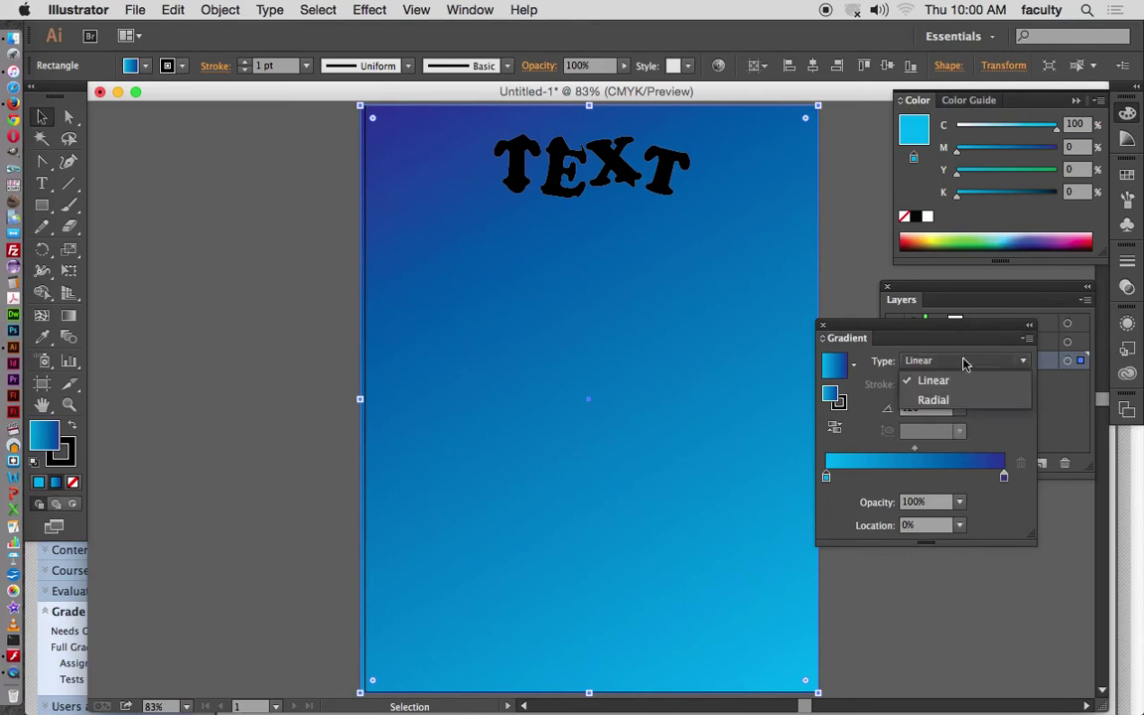
pyautogui.click(842, 345)
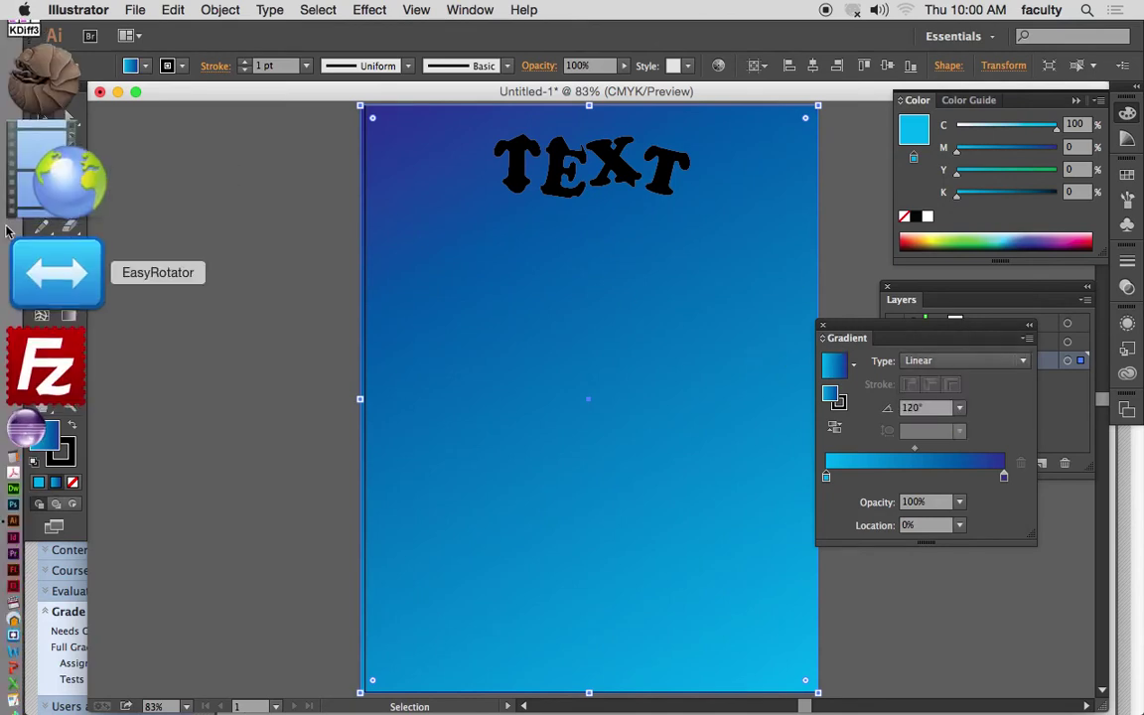
# - Redirect the background's linear gradient with the Gradient tool, trying vertical and diagonal directions and finishing vertical with cyan at the top
pyautogui.click(69, 318)
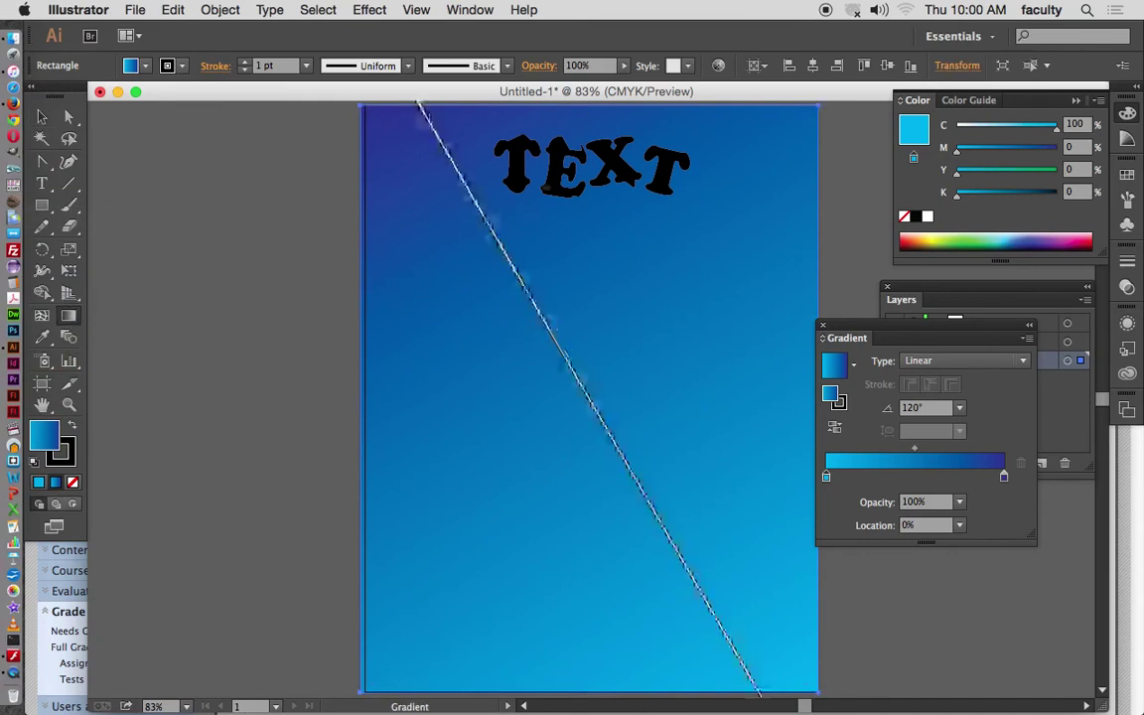
pyautogui.moveTo(595, 135); pyautogui.dragTo(609, 657)
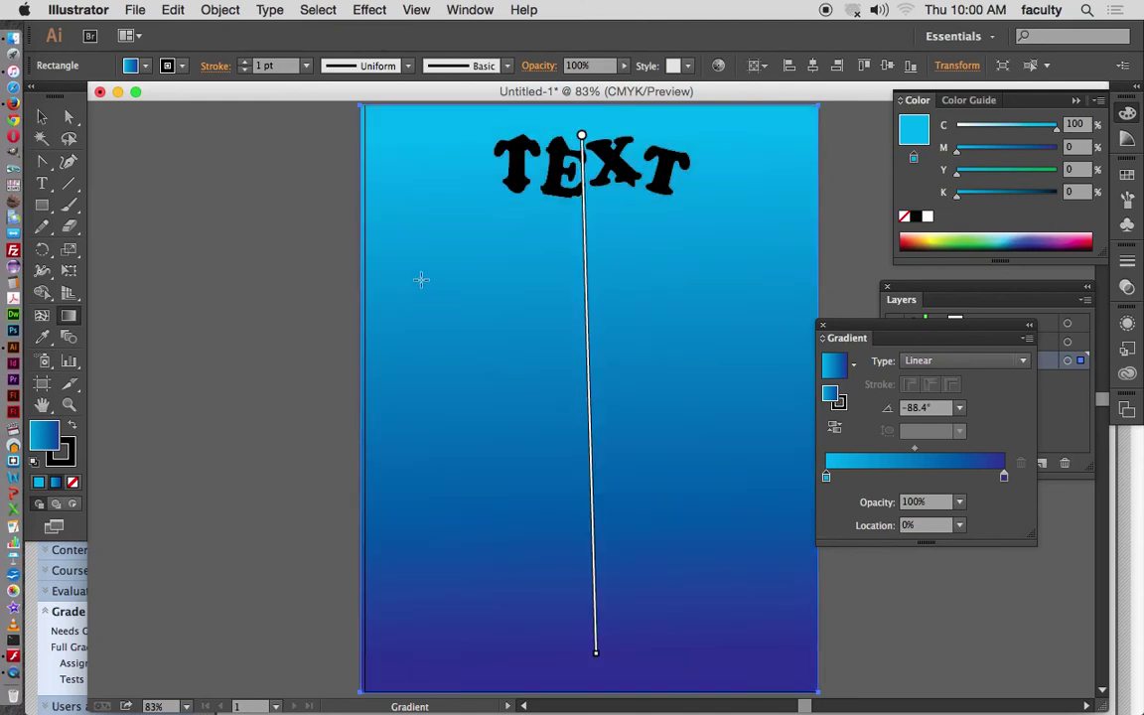
pyautogui.moveTo(773, 648); pyautogui.dragTo(421, 164)
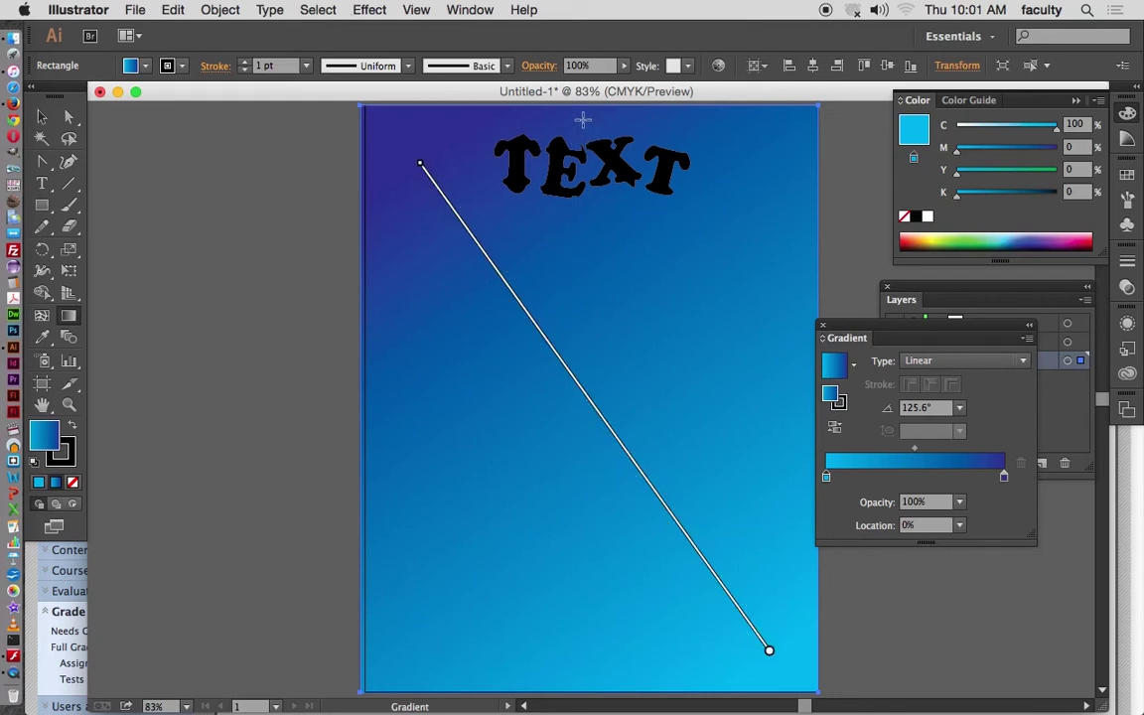
pyautogui.moveTo(583, 119); pyautogui.dragTo(589, 680)
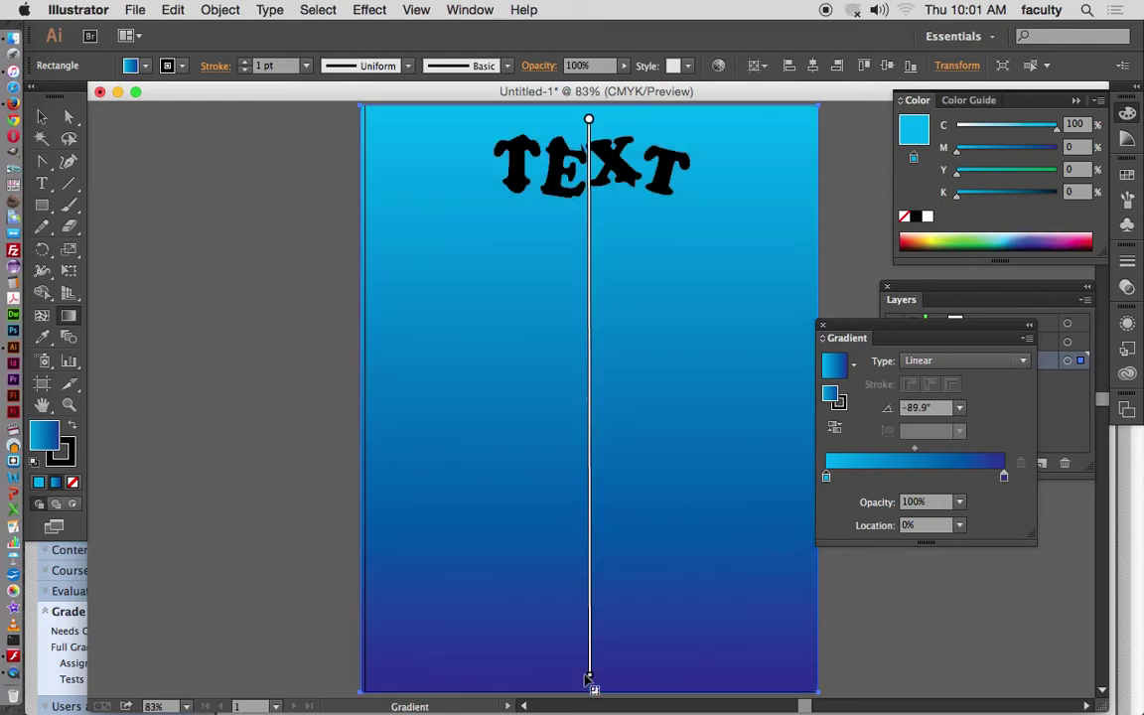
# - Try a radial gradient on the background and move its centre toward the artboard's upper right
pyautogui.click(1009, 363)
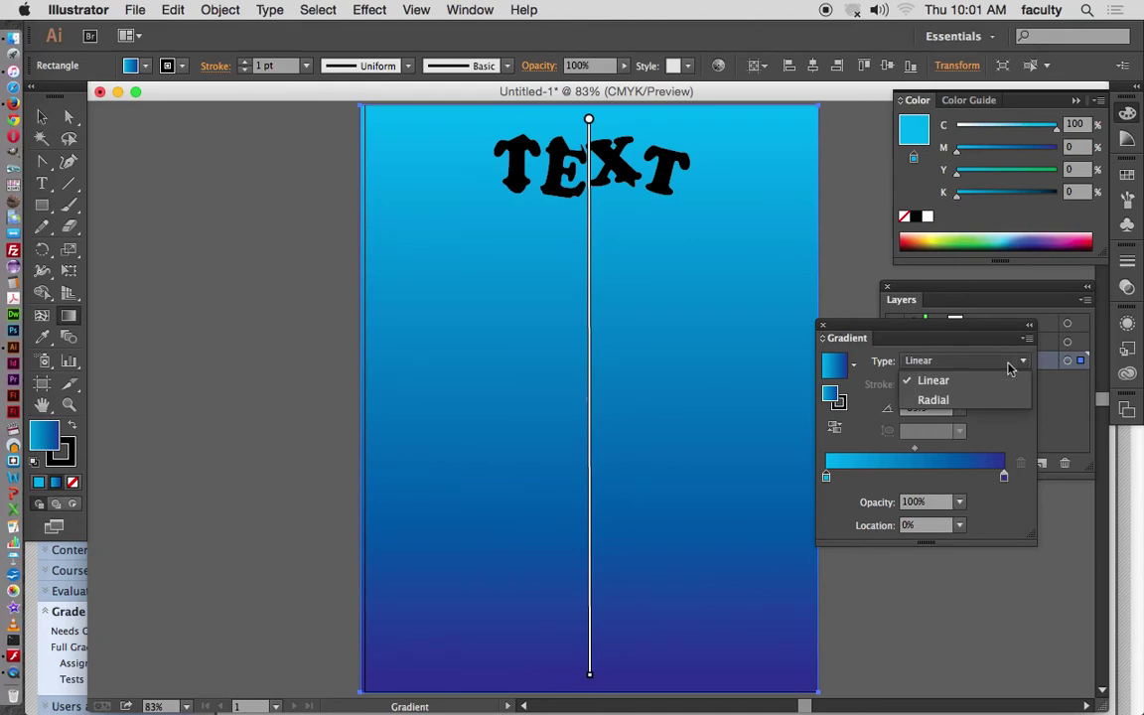
pyautogui.click(933, 399)
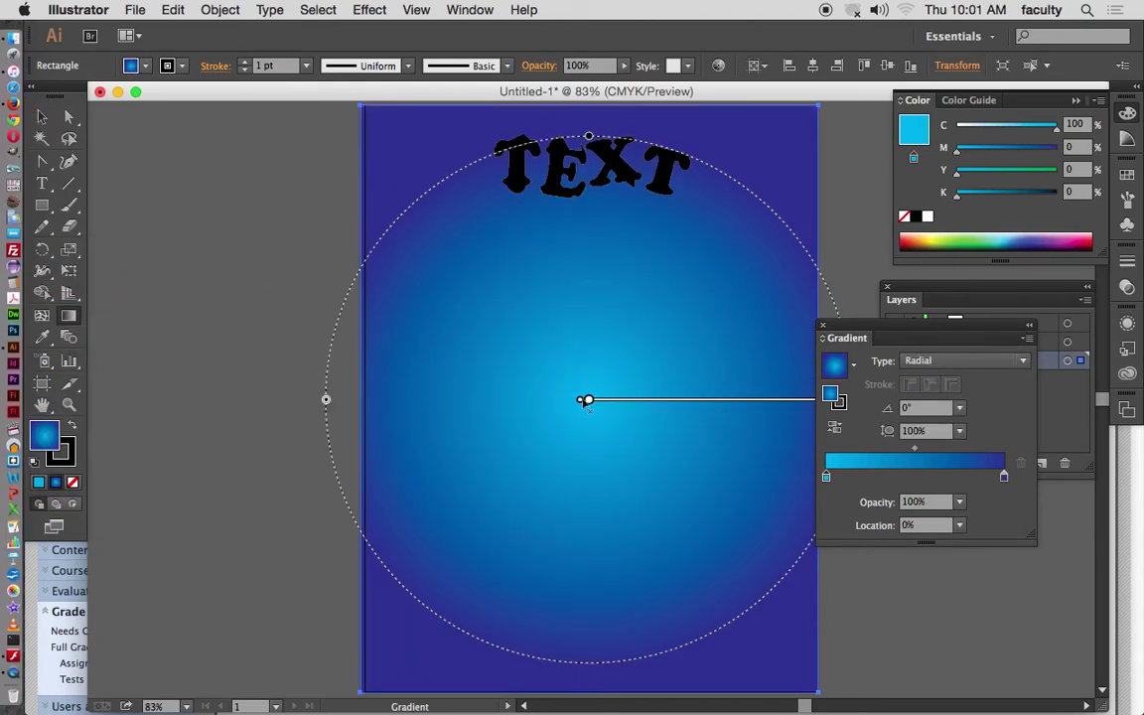
pyautogui.moveTo(594, 403)
pyautogui.moveTo(587, 403)
pyautogui.mouseDown()
pyautogui.moveTo(597, 341)
pyautogui.moveTo(716, 246)
pyautogui.mouseUp()
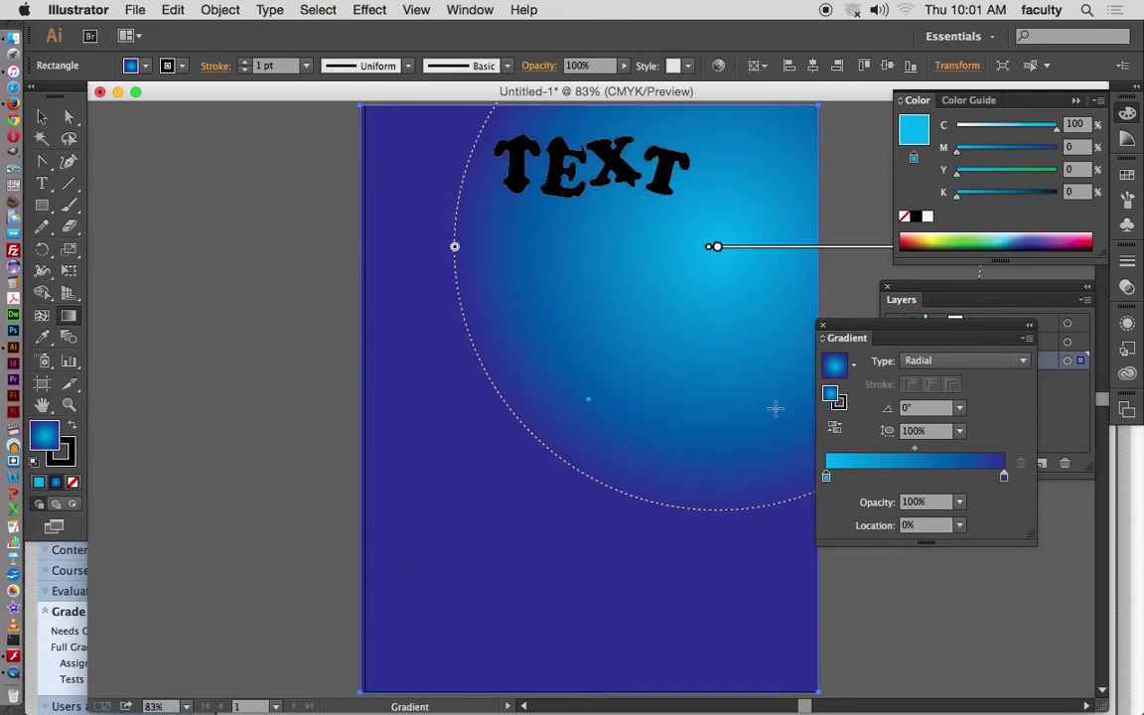
# - Make the background's gradient linear again, running vertically from cyan at the top to deep blue at the bottom, and close the gradient options
pyautogui.click(957, 361)
pyautogui.click(946, 388)
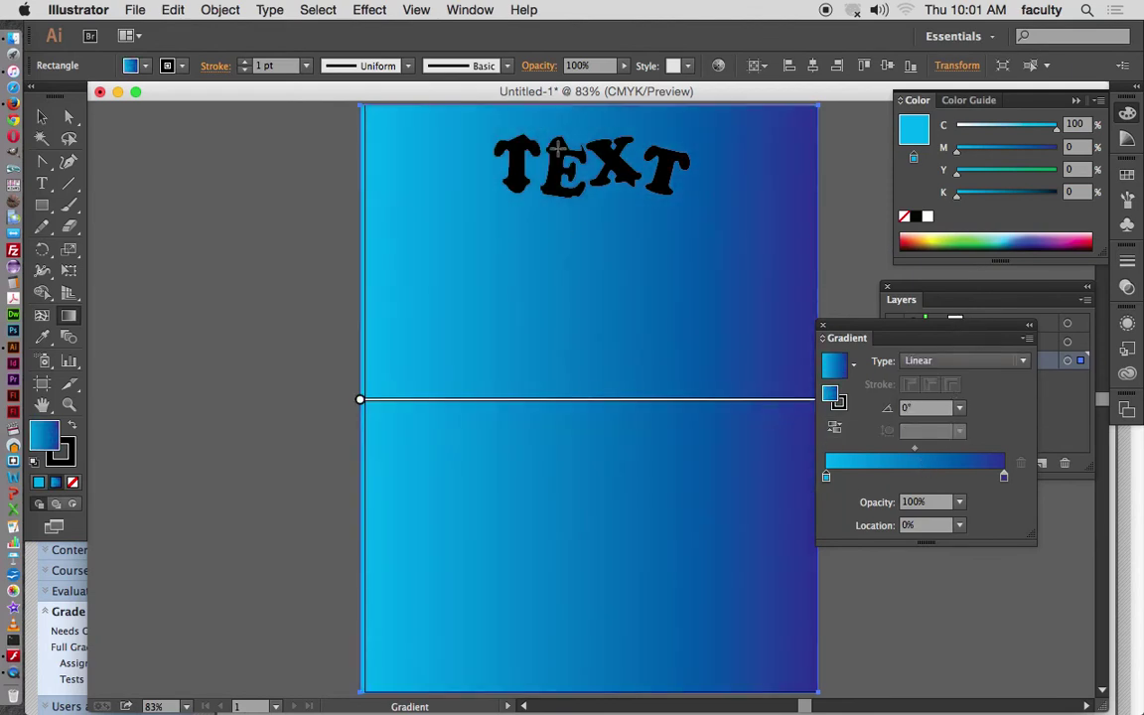
pyautogui.moveTo(578, 119); pyautogui.dragTo(633, 516)
pyautogui.moveTo(659, 653)
pyautogui.mouseDown()
pyautogui.moveTo(536, 656)
pyautogui.moveTo(586, 670)
pyautogui.mouseUp()
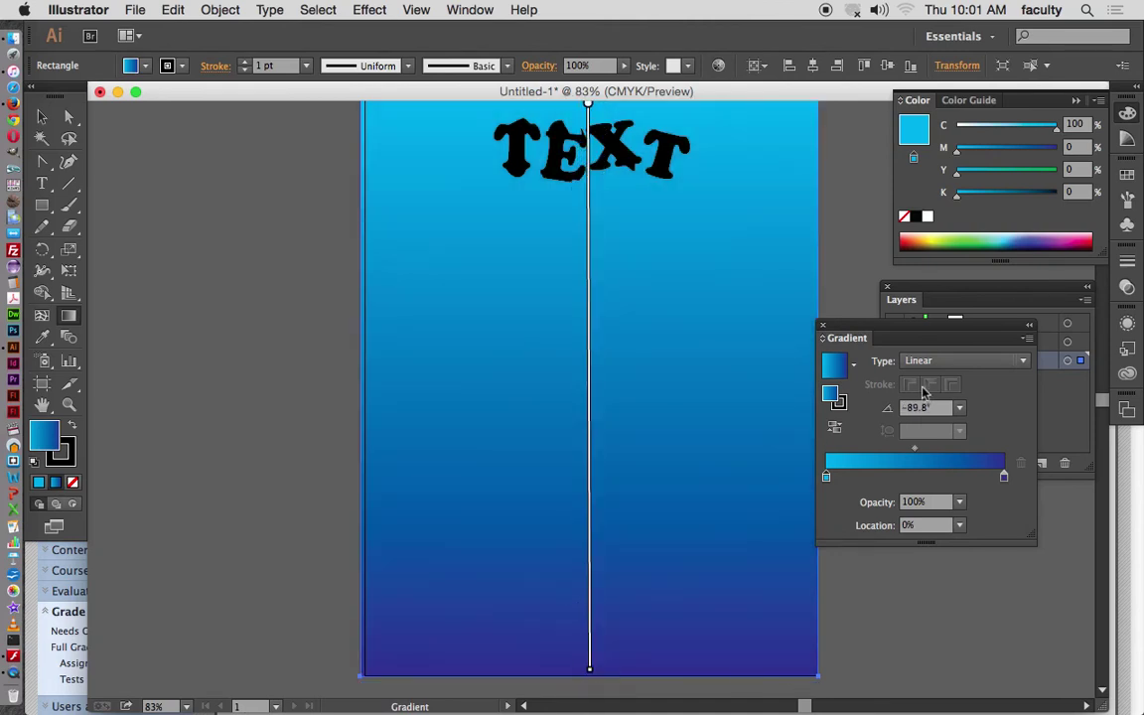
pyautogui.click(823, 326)
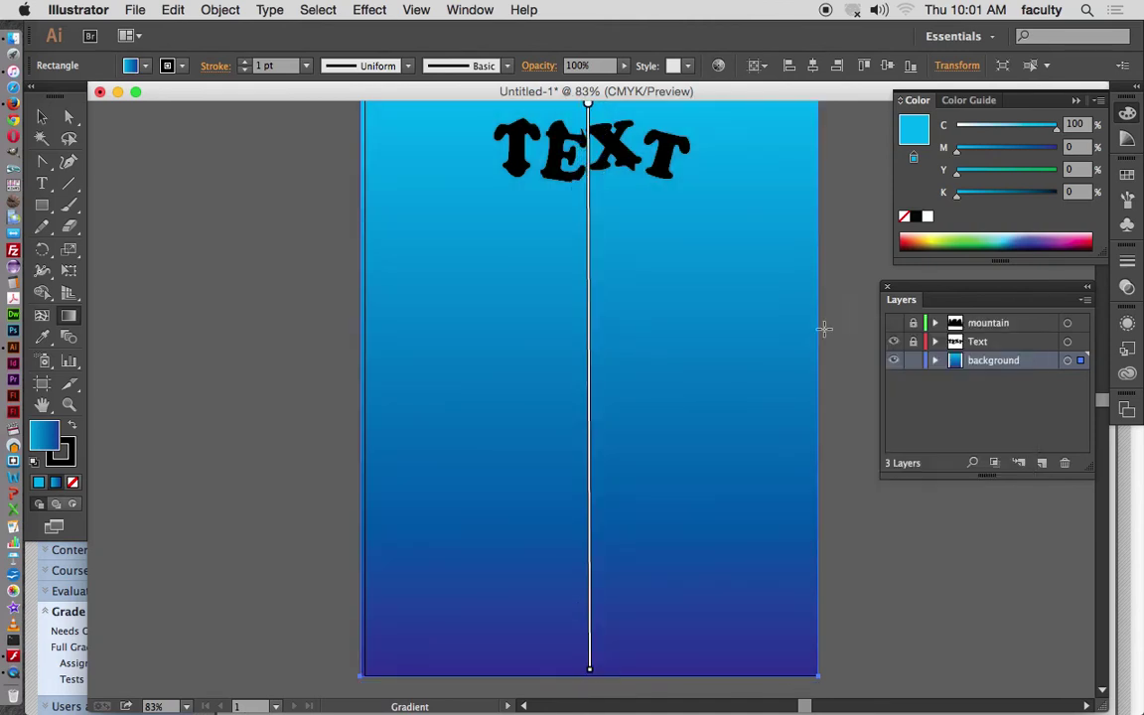
# - Lock the background layer, and unlock, activate and show the mountain layer
pyautogui.click(914, 360)
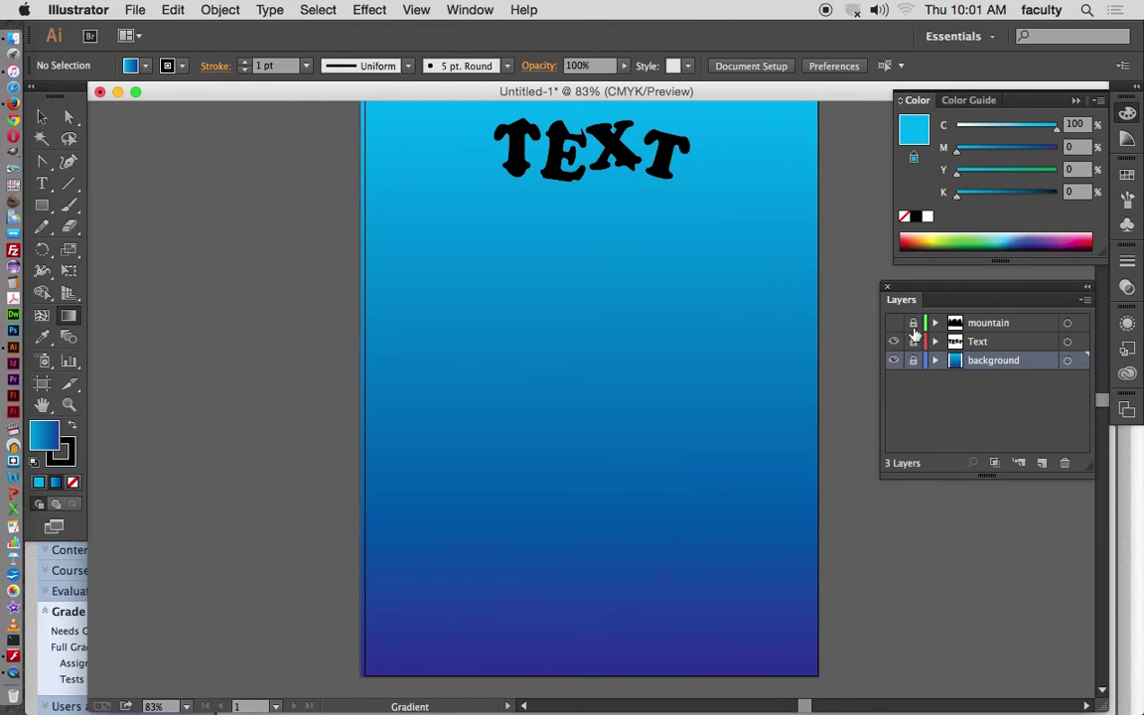
pyautogui.click(993, 328)
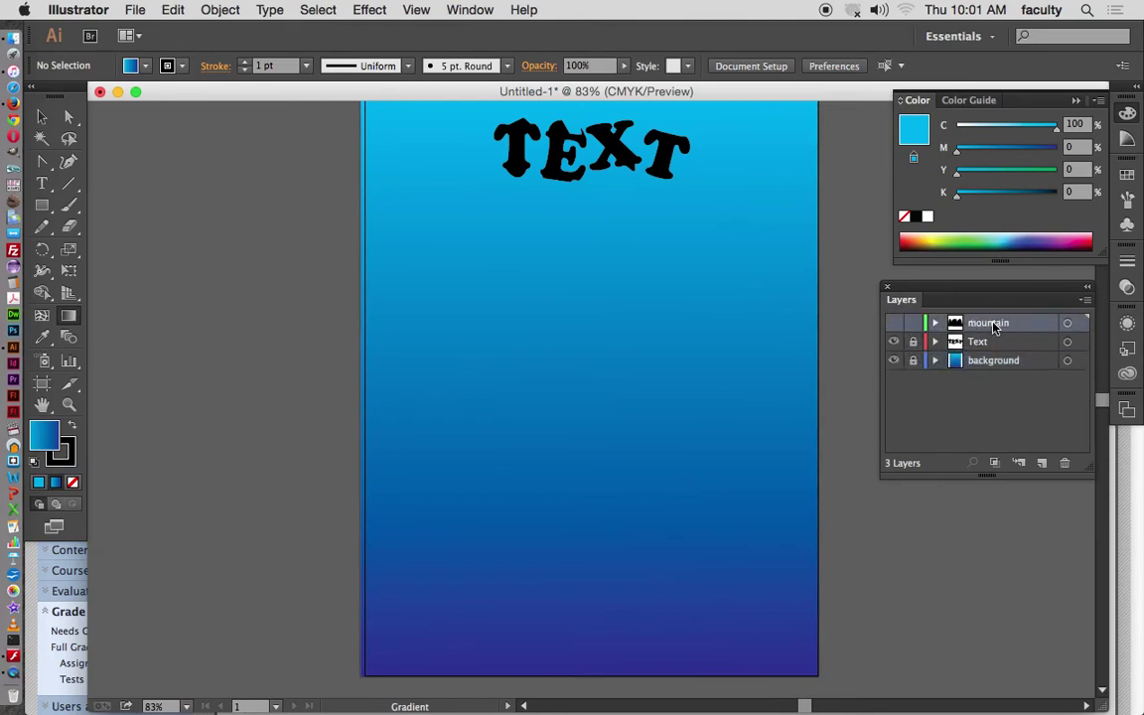
pyautogui.click(893, 323)
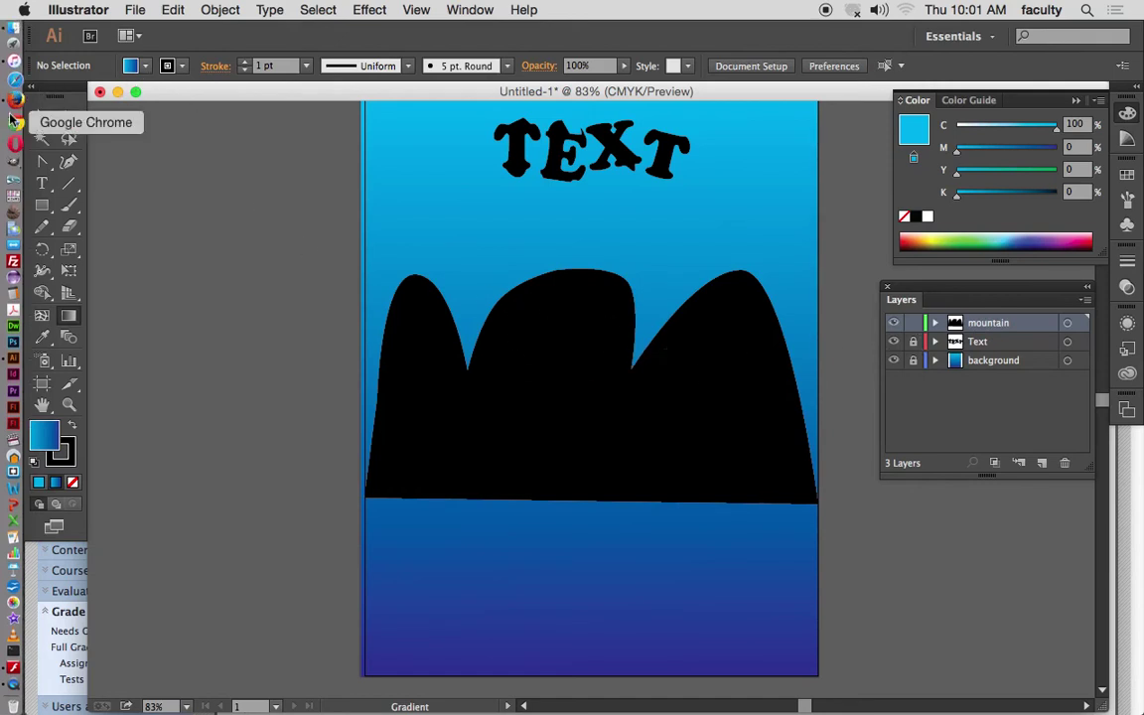
# - Select the mountain shape and fill it with the cyan-to-blue linear gradient
pyautogui.click(41, 116)
pyautogui.click(593, 385)
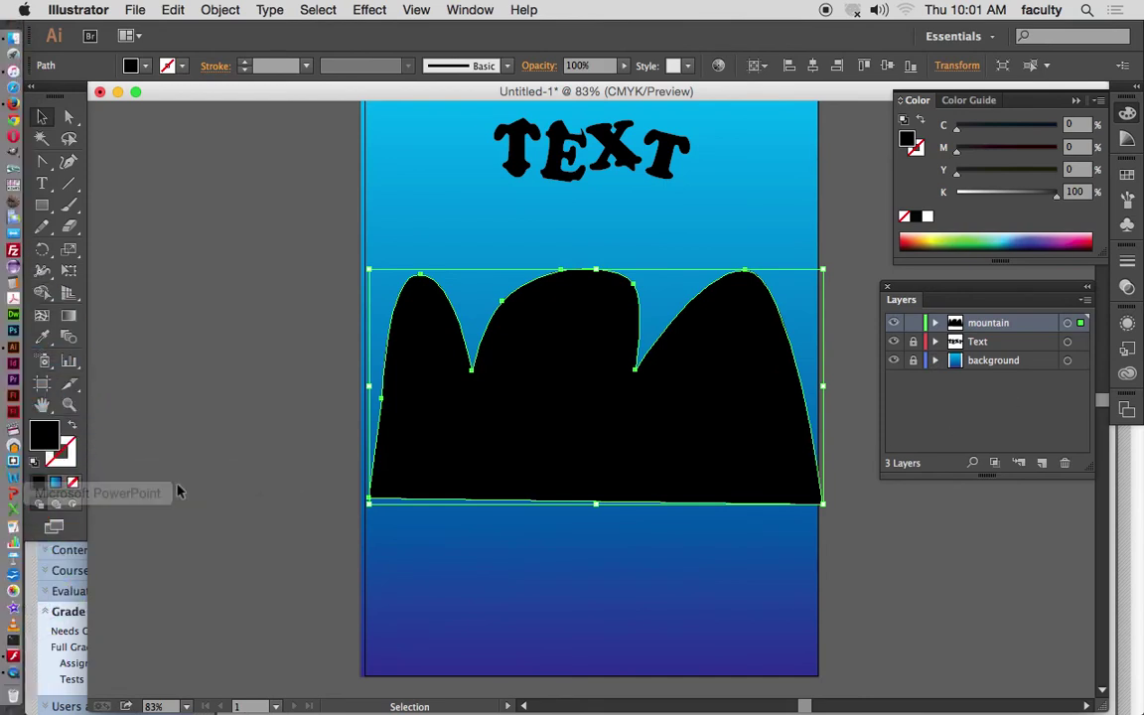
pyautogui.click(54, 482)
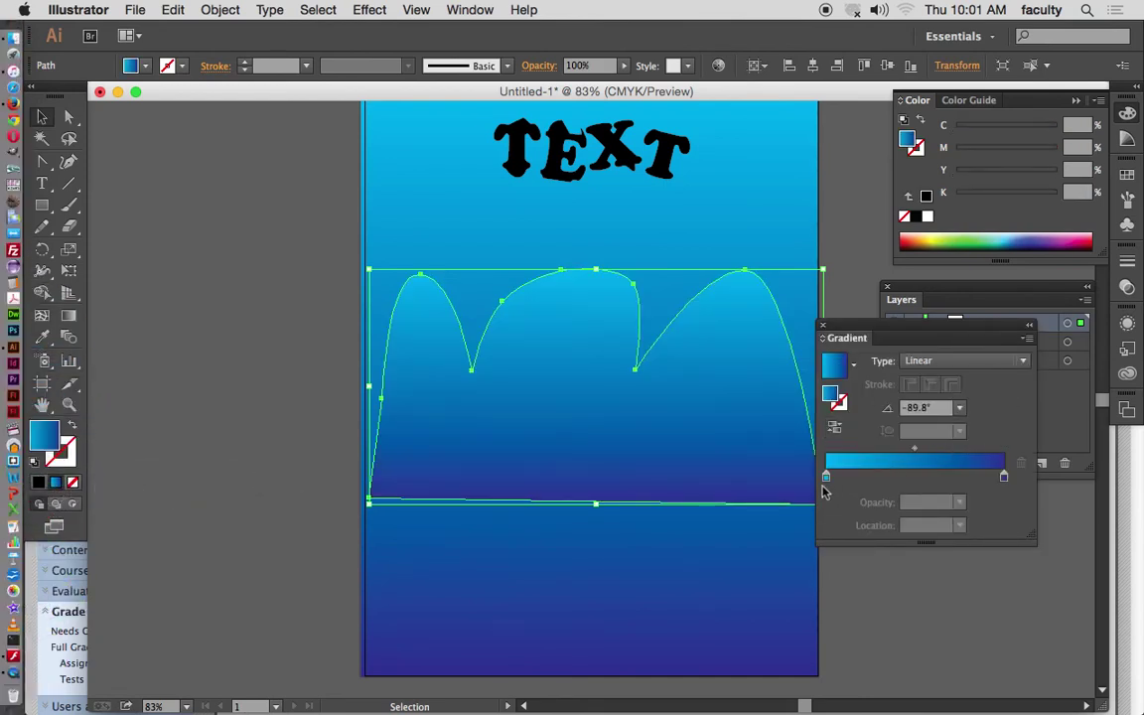
# - Recolour the mountain's gradient from white to brown (C 35, M 60, Y 80, K 25) and deselect the shape
pyautogui.doubleClick(826, 478)
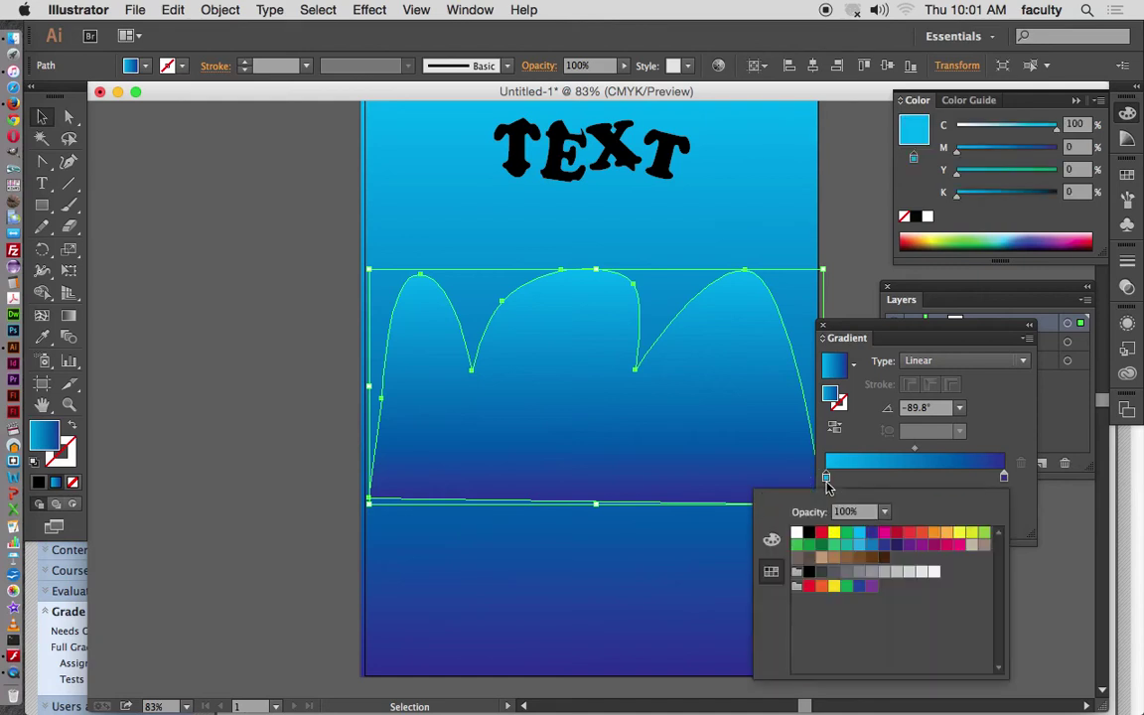
pyautogui.click(797, 532)
pyautogui.doubleClick(1004, 477)
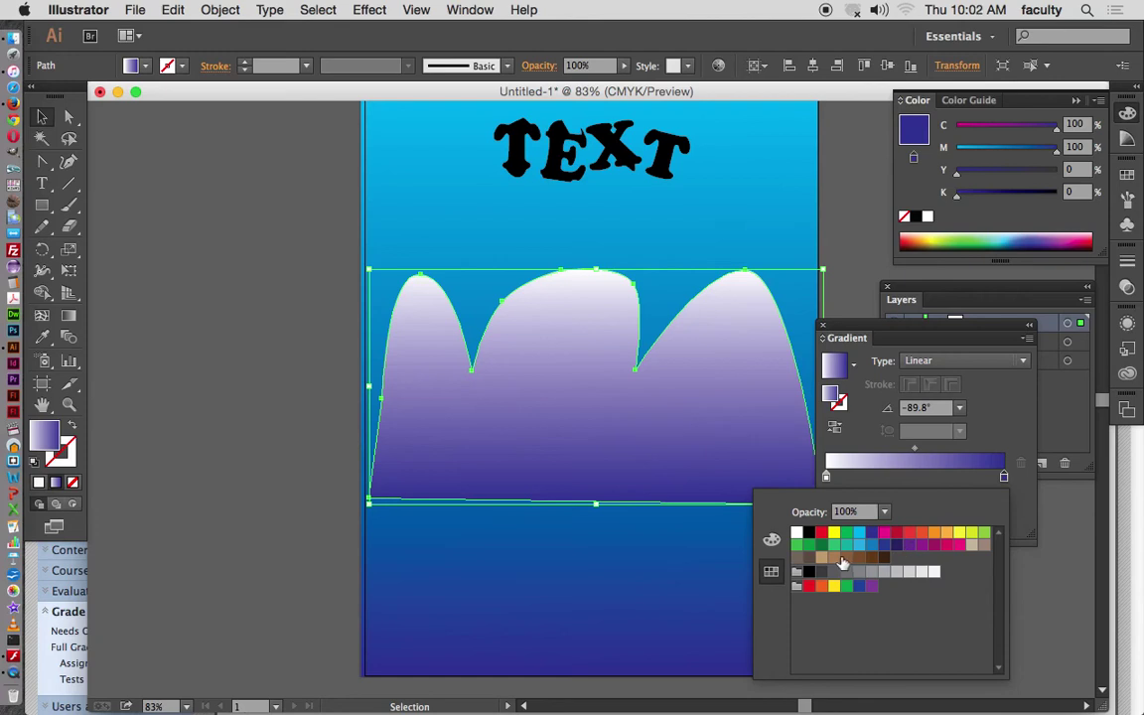
pyautogui.click(843, 559)
pyautogui.click(467, 217)
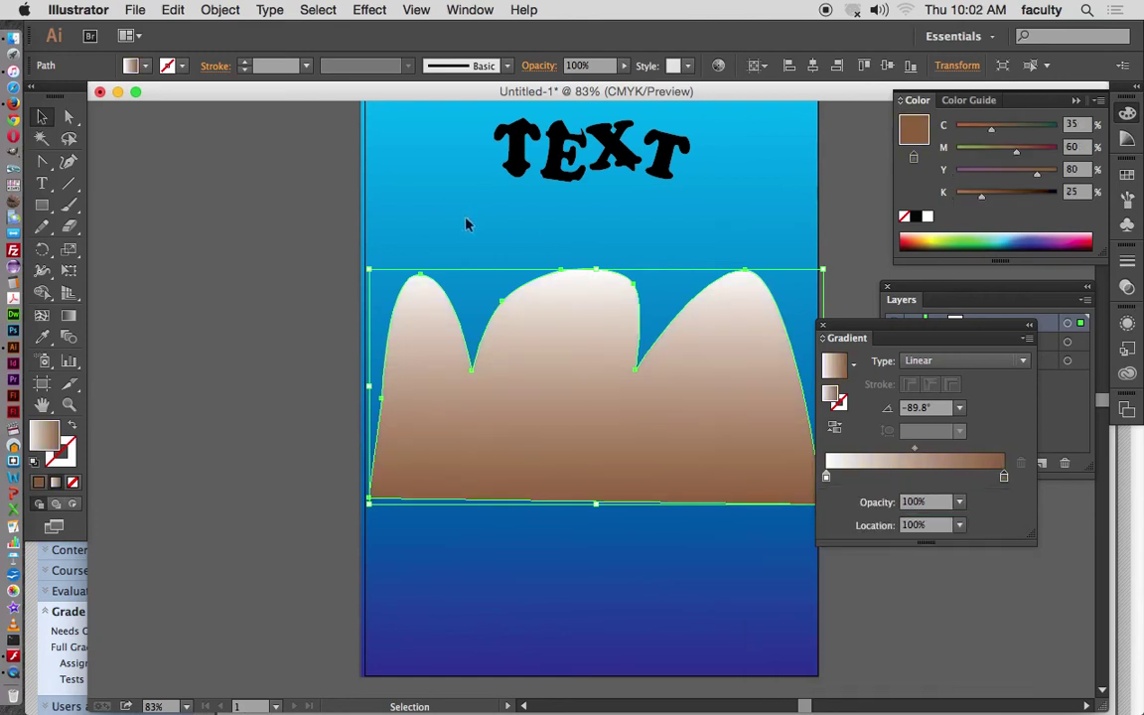
pyautogui.click(320, 230)
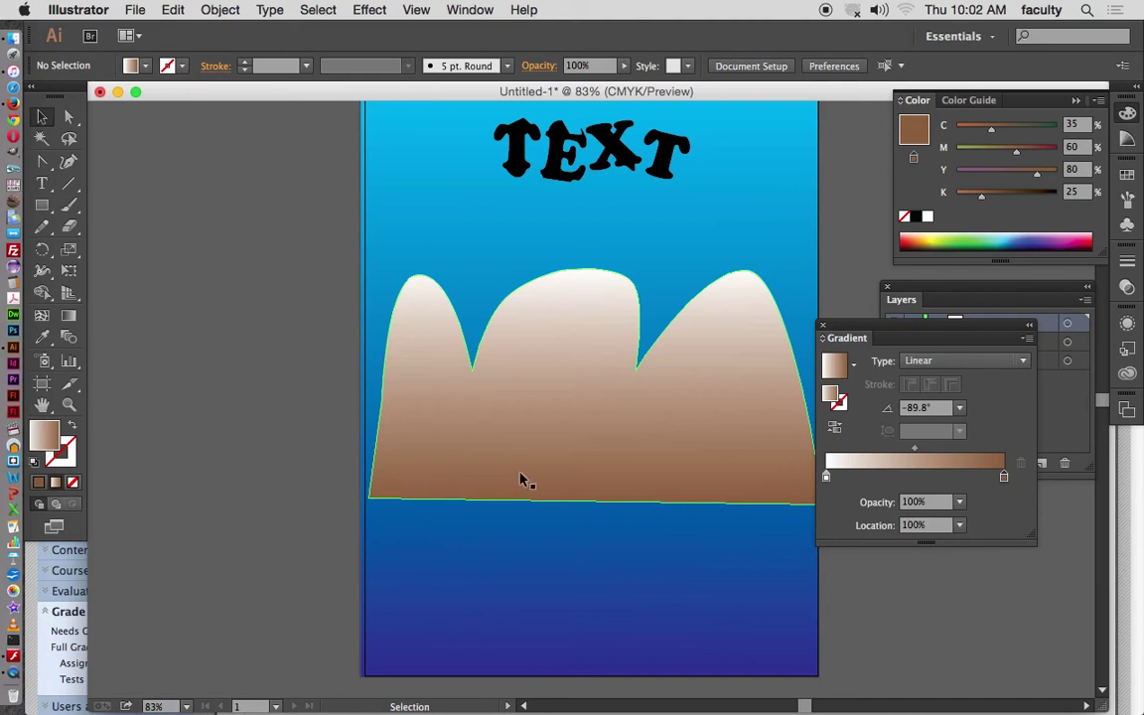
# - Draw a freehand S-wave path of alternating crests and troughs with the Pen tool on the empty pasteboard beside the artboard
pyautogui.click(44, 161)
pyautogui.moveTo(43, 161); pyautogui.dragTo(317, 336)
pyautogui.click(276, 303)
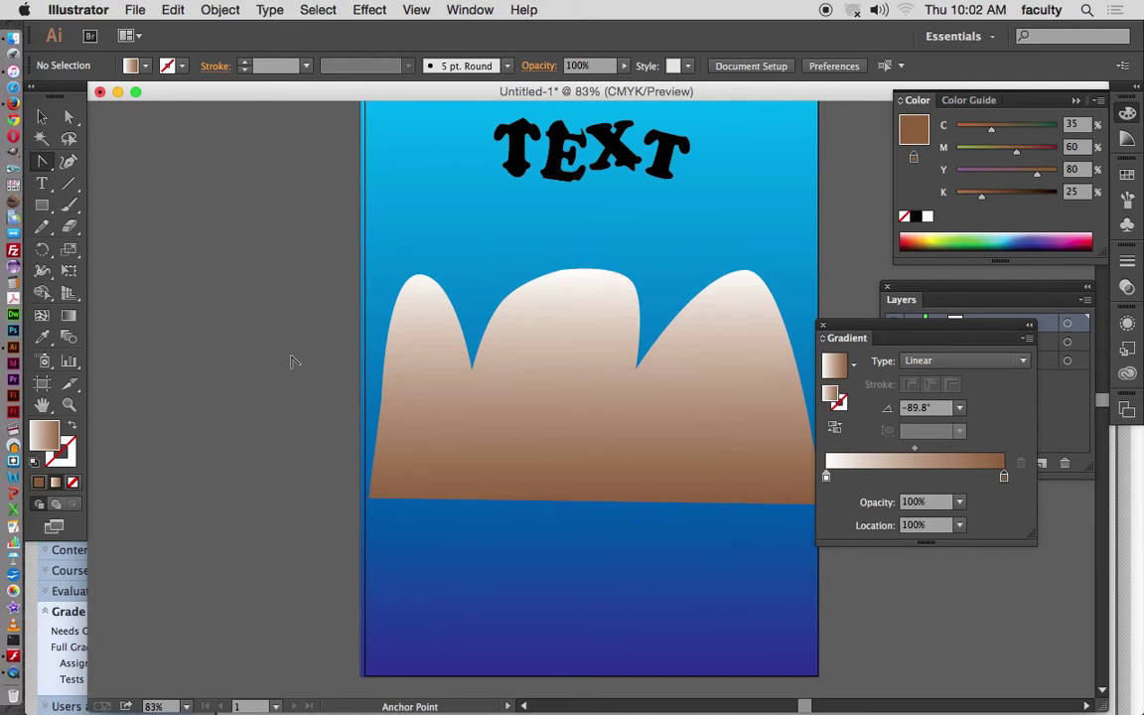
pyautogui.moveTo(262, 340); pyautogui.dragTo(623, 303)
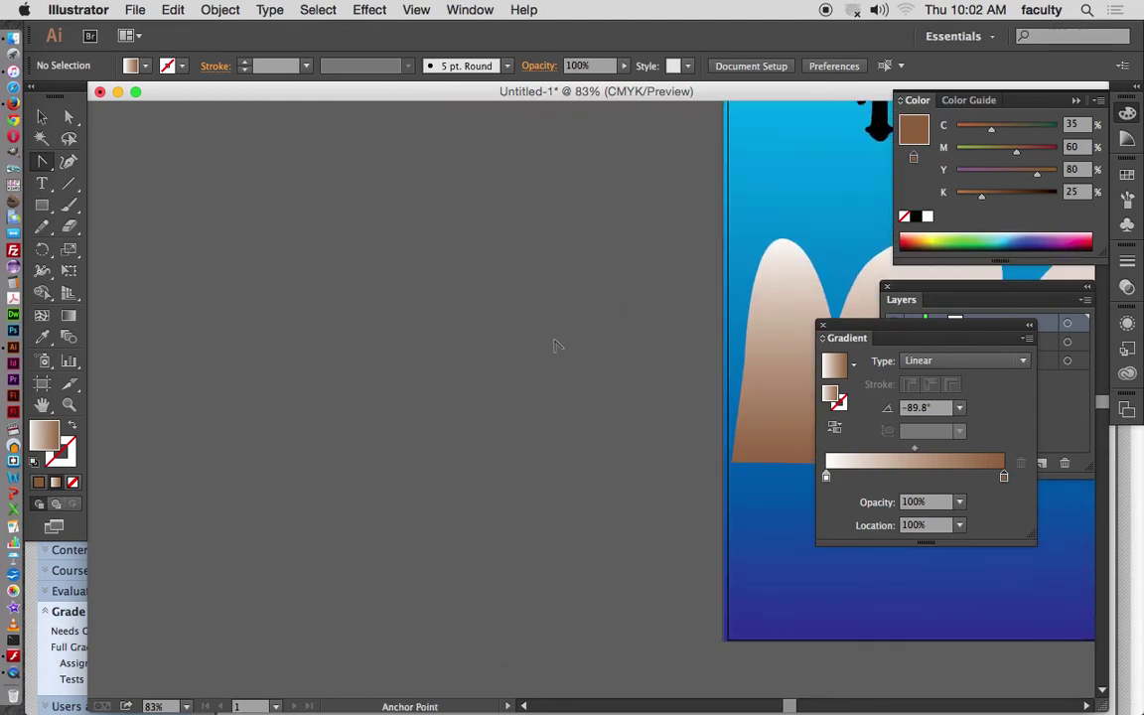
pyautogui.moveTo(53, 166); pyautogui.dragTo(105, 160)
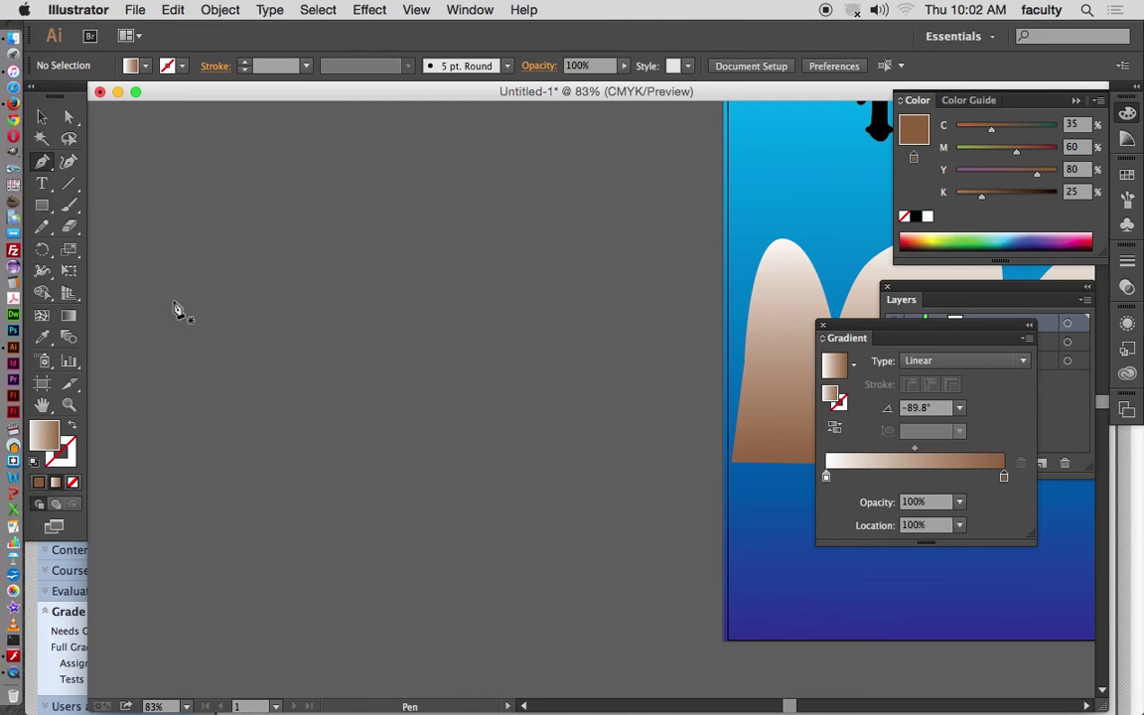
pyautogui.moveTo(161, 349); pyautogui.dragTo(164, 198)
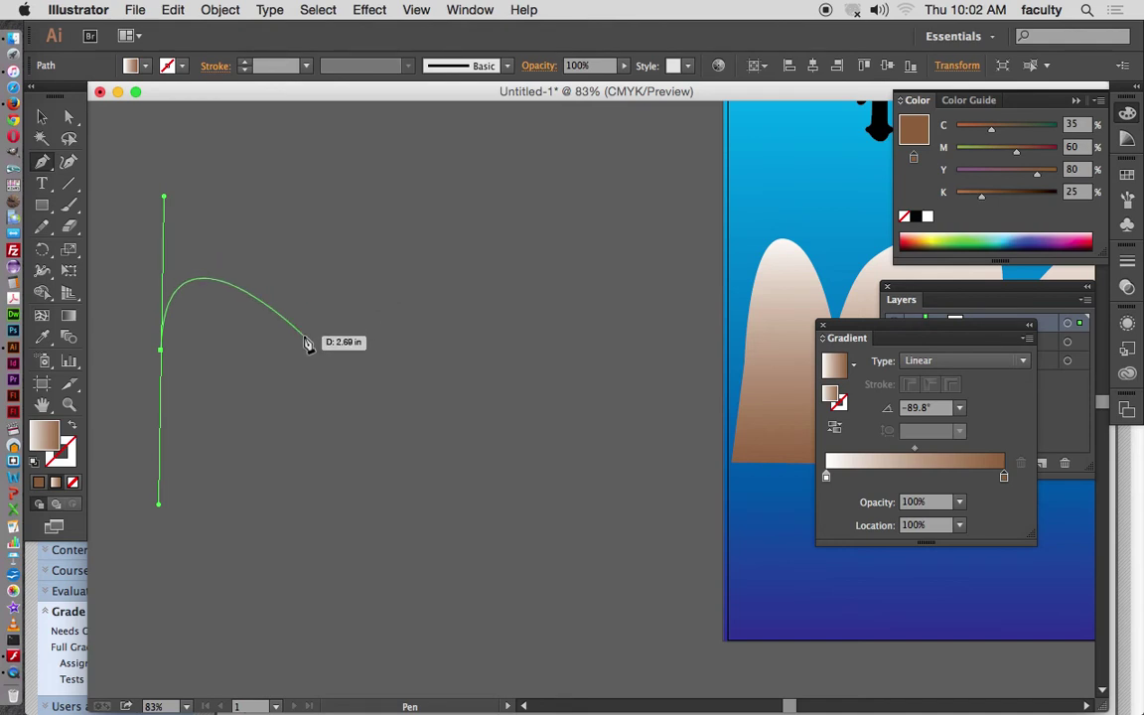
pyautogui.moveTo(304, 335); pyautogui.dragTo(309, 502)
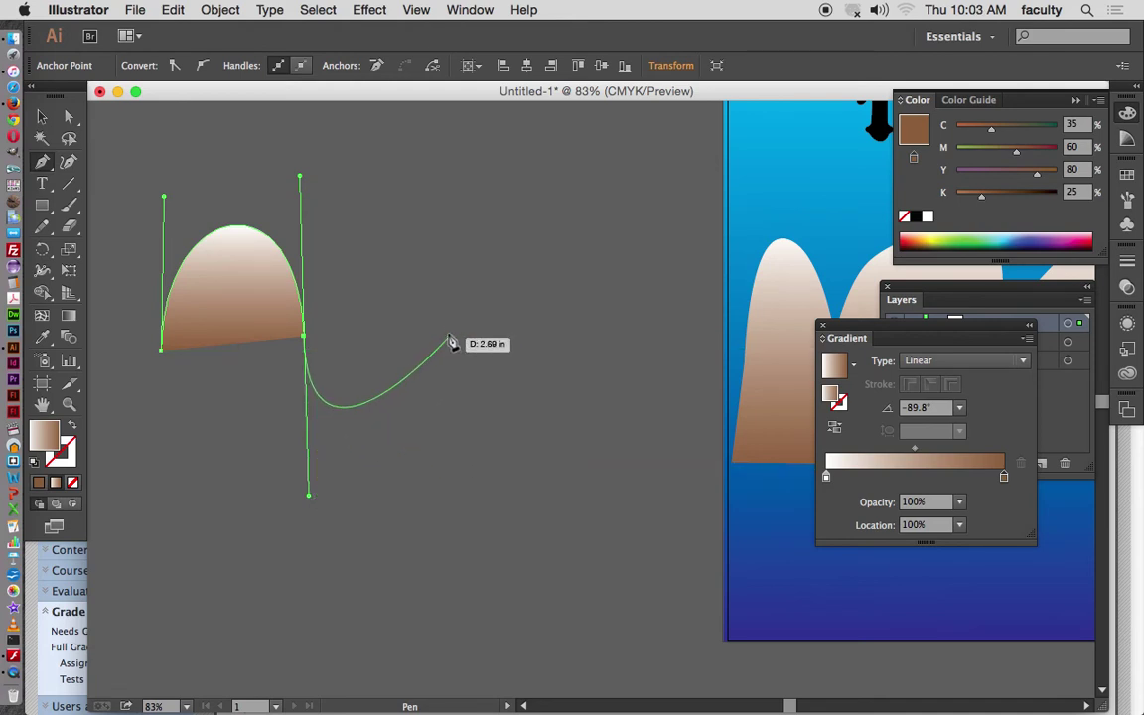
pyautogui.moveTo(447, 330); pyautogui.dragTo(459, 230)
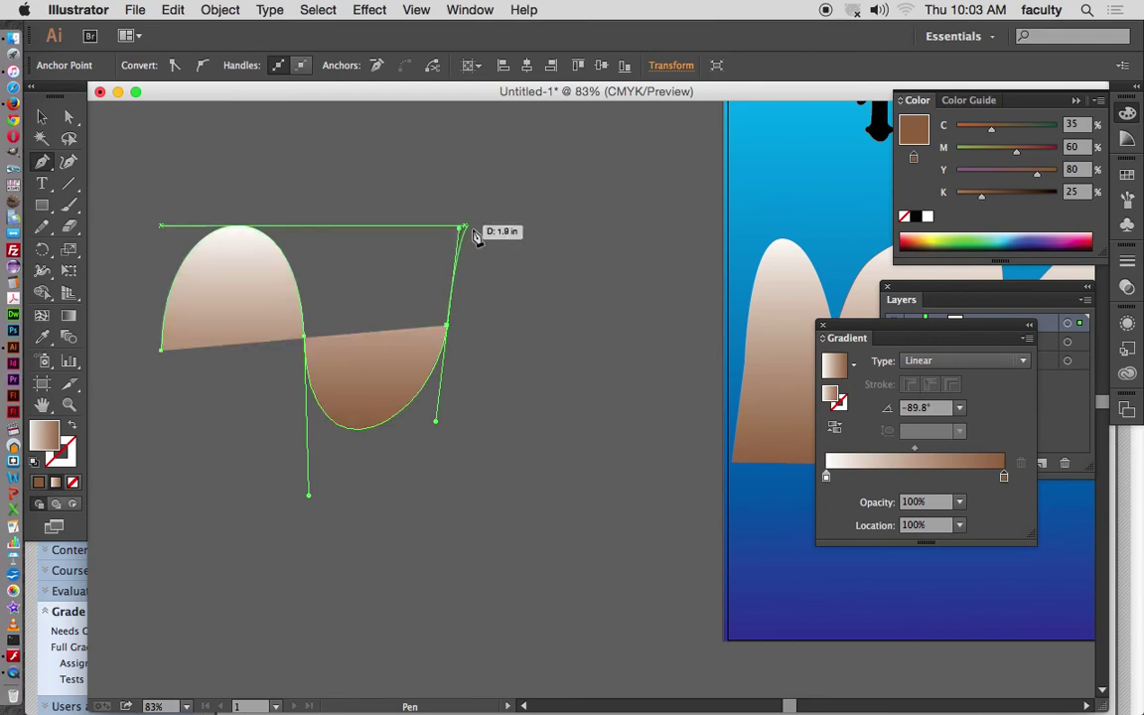
pyautogui.moveTo(566, 316); pyautogui.dragTo(589, 456)
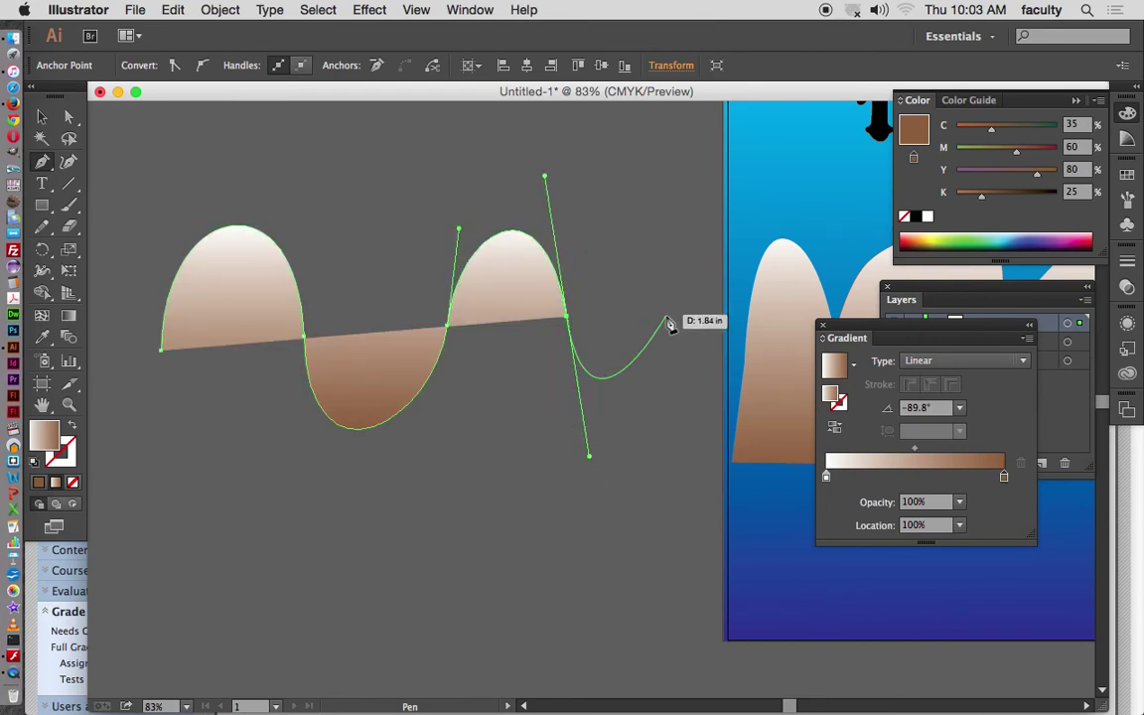
pyautogui.moveTo(681, 338); pyautogui.dragTo(689, 224)
# - Undo all the curve segments of the S-wave path until the pasteboard is empty
pyautogui.press('super+z')
pyautogui.press('super+z')
pyautogui.press('super+z')
pyautogui.press('super+z')
pyautogui.press('super+z')
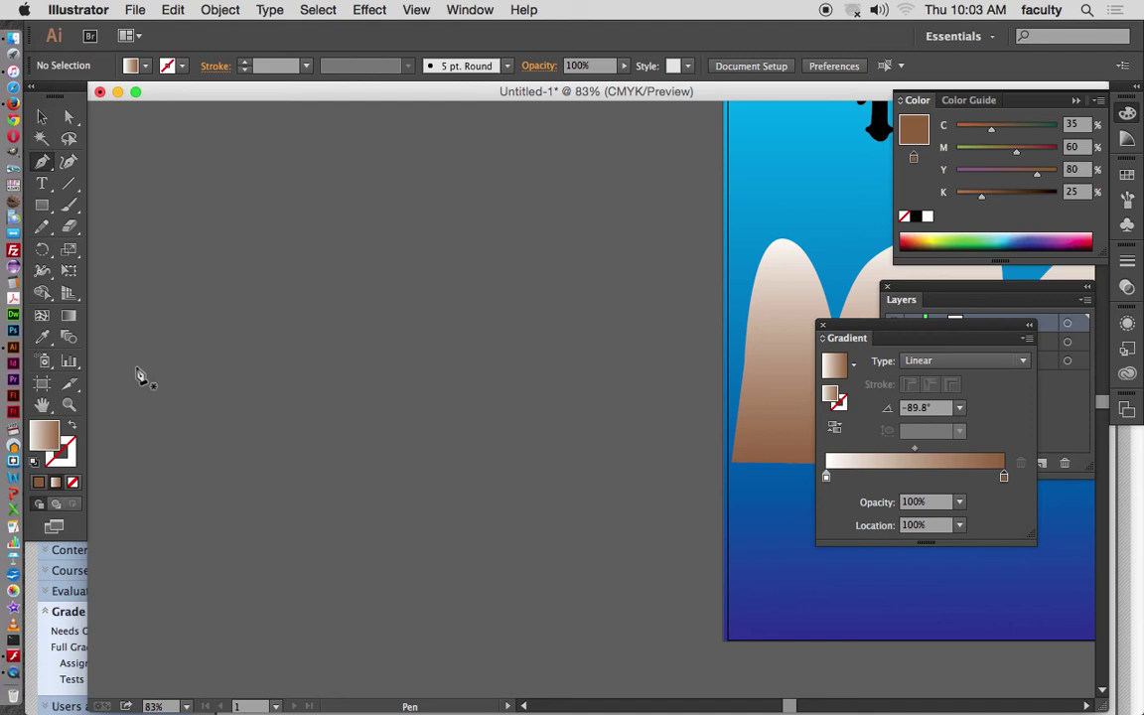
# - Draw two adjoining upward humps with the Pen tool on the pasteboard, the first about 2.4 in wide, removing the outgoing handle after each
pyautogui.moveTo(135, 366); pyautogui.dragTo(145, 201)
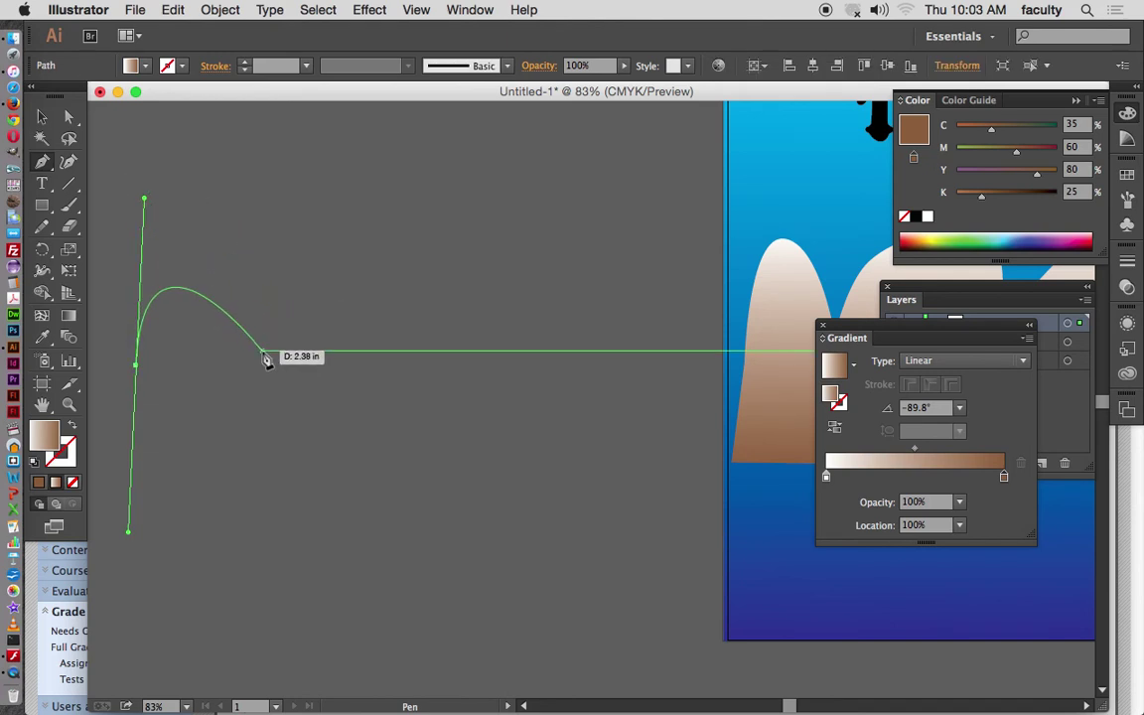
pyautogui.moveTo(262, 349); pyautogui.dragTo(258, 513)
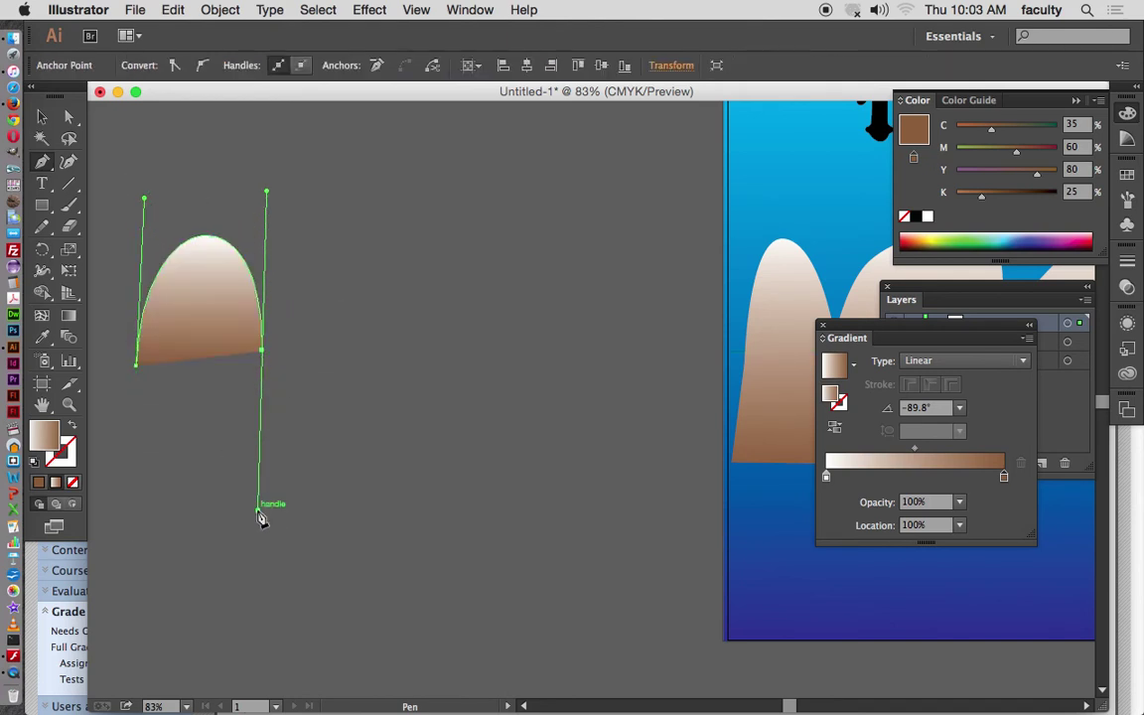
pyautogui.click(263, 353)
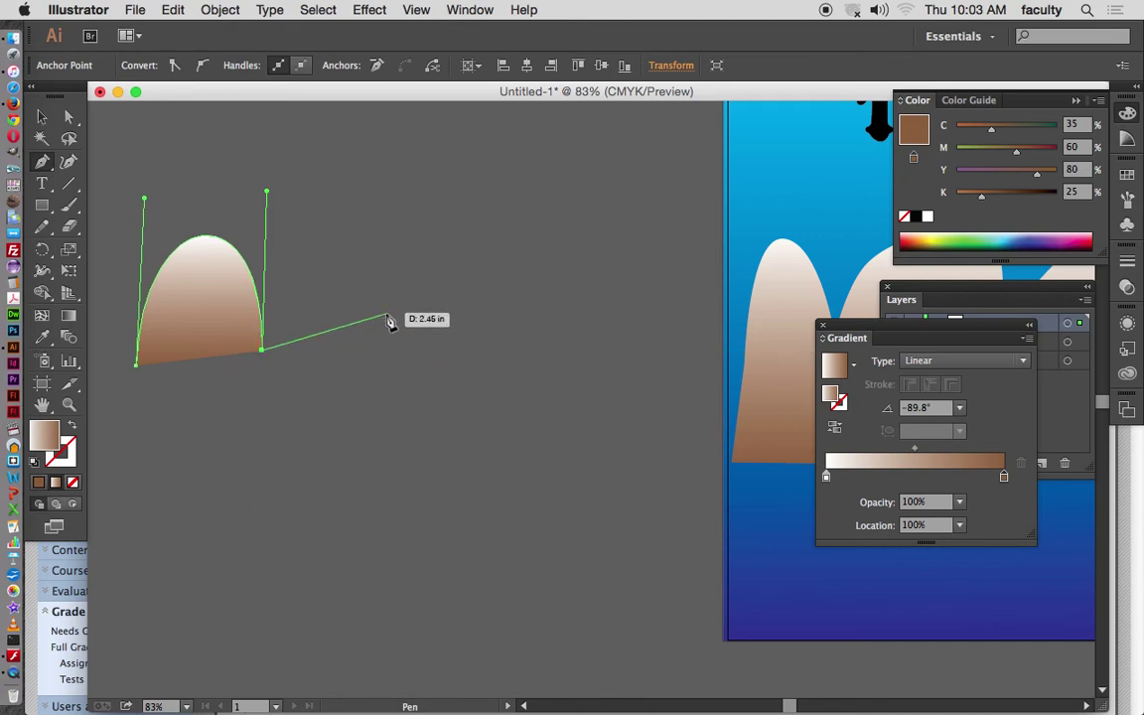
pyautogui.moveTo(387, 340); pyautogui.dragTo(401, 621)
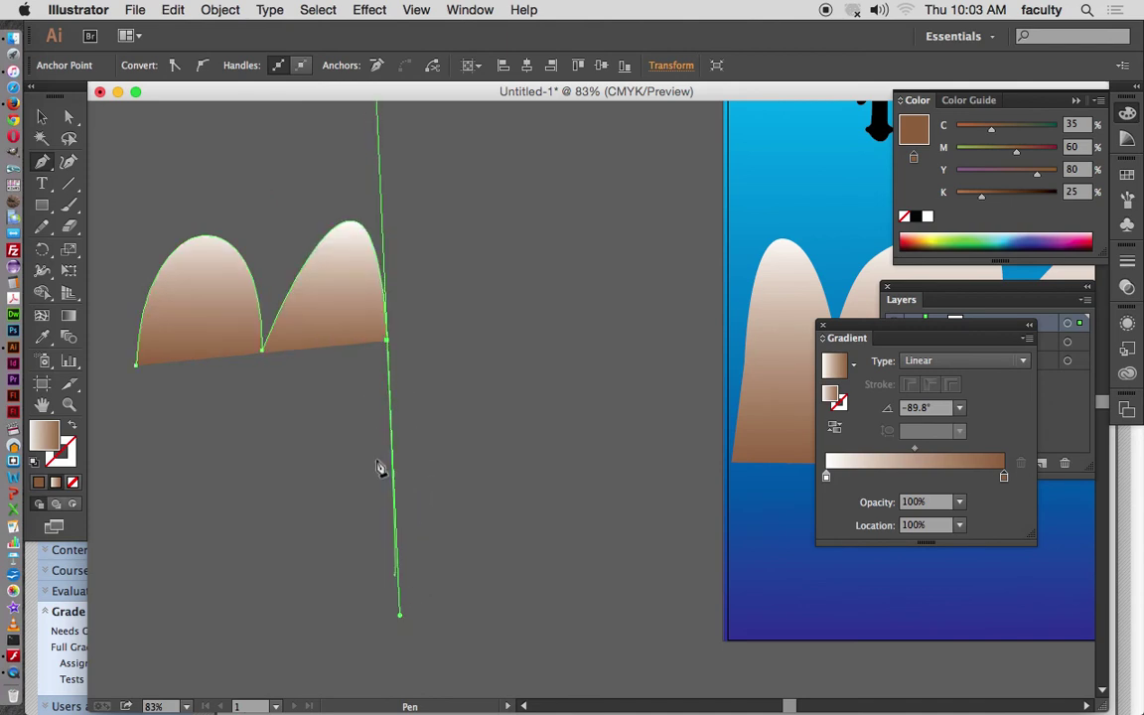
pyautogui.click(387, 342)
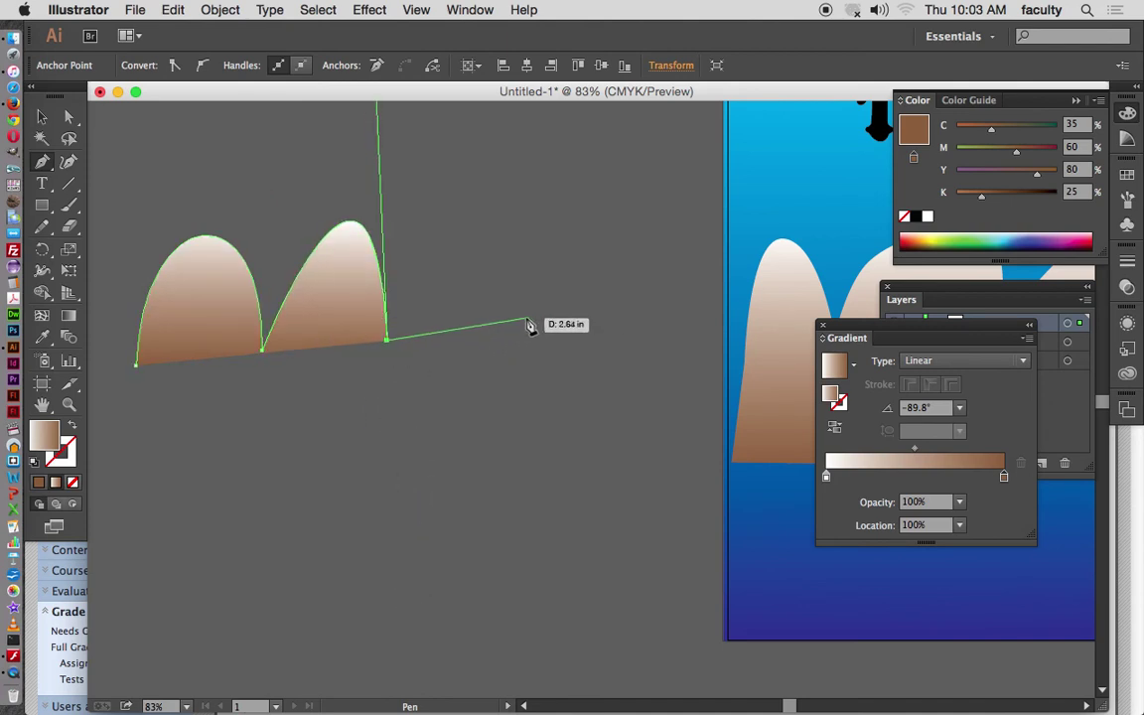
# - Add two more upward humps with sharp valleys between them and close the path with a straight edge to its first anchor
pyautogui.moveTo(526, 318); pyautogui.dragTo(548, 590)
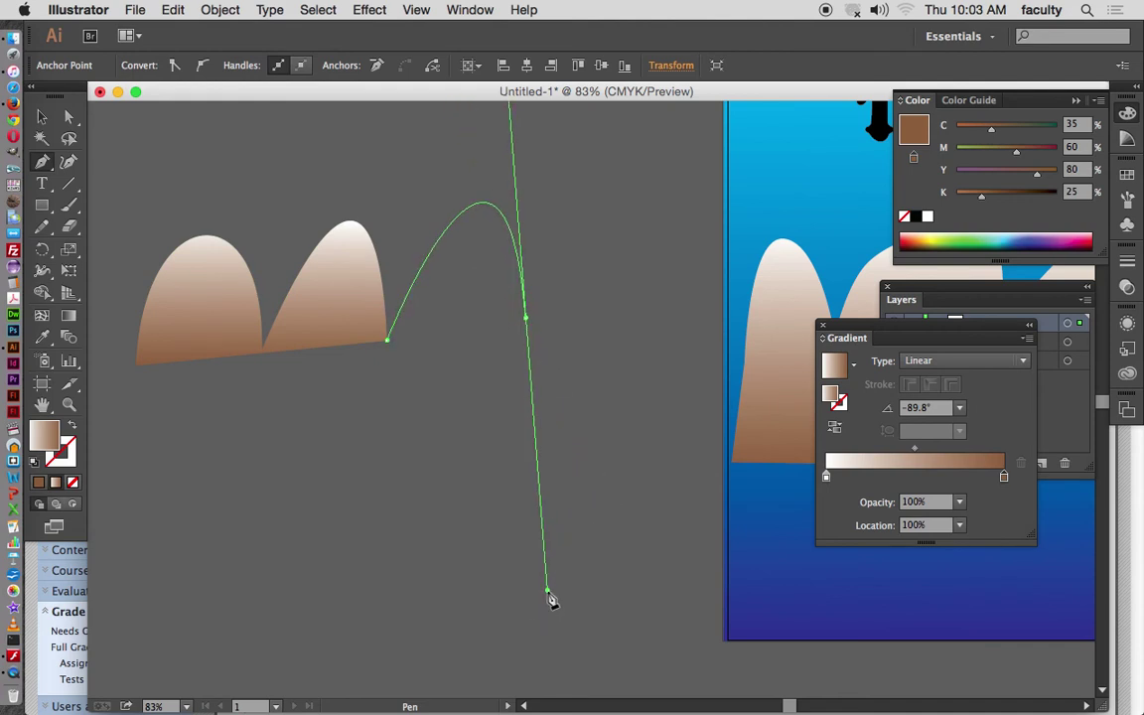
pyautogui.click(526, 318)
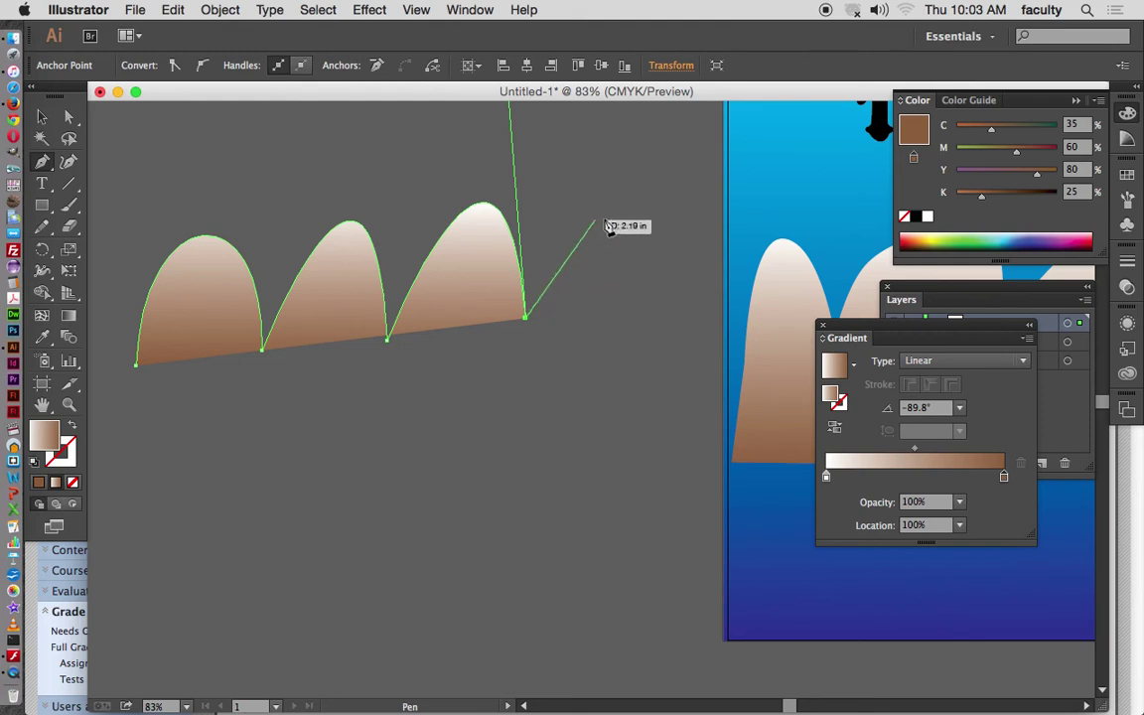
pyautogui.moveTo(640, 300); pyautogui.dragTo(633, 524)
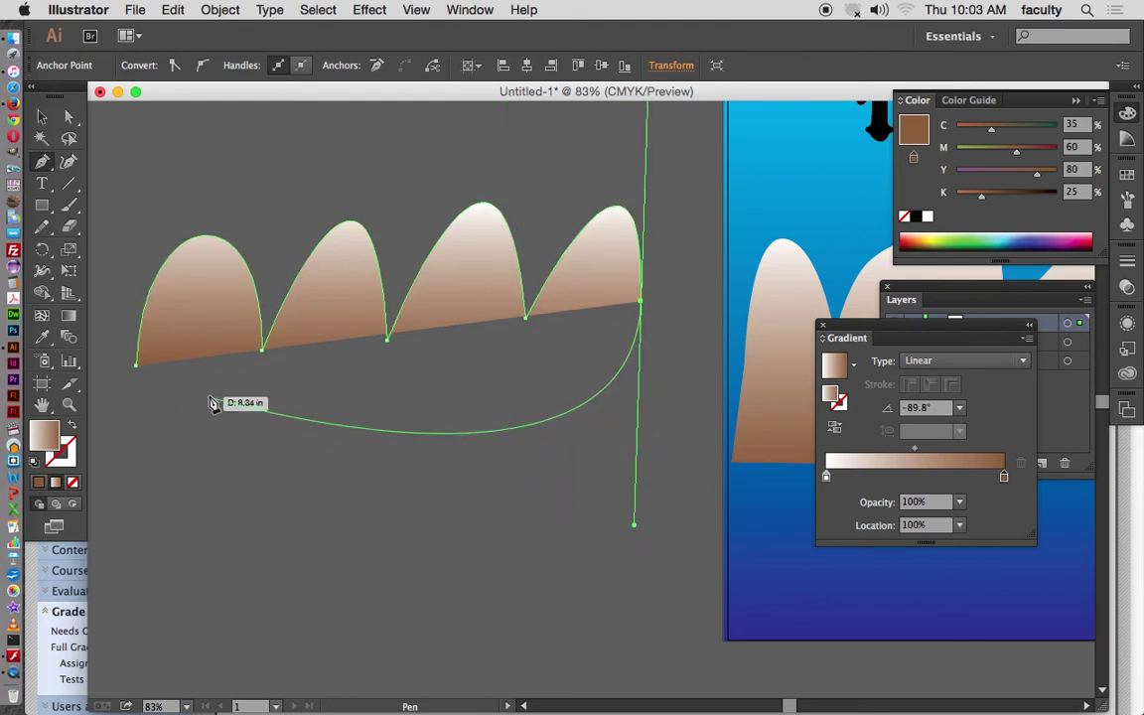
pyautogui.click(138, 365)
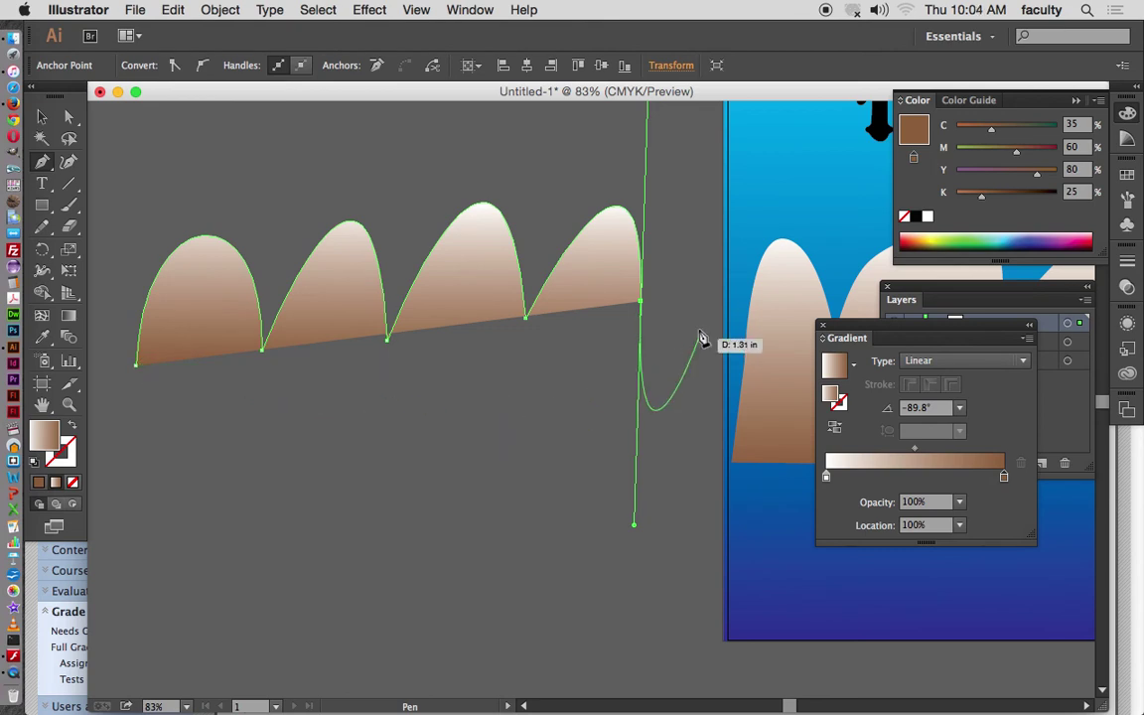
pyautogui.click(641, 302)
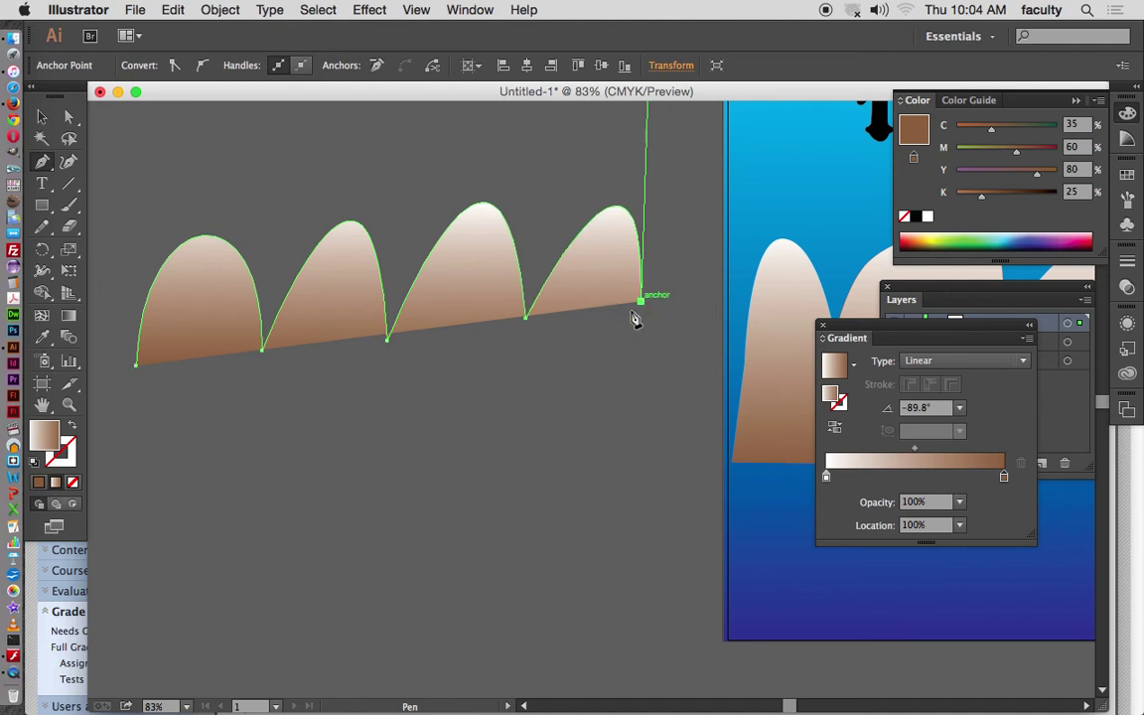
pyautogui.click(141, 369)
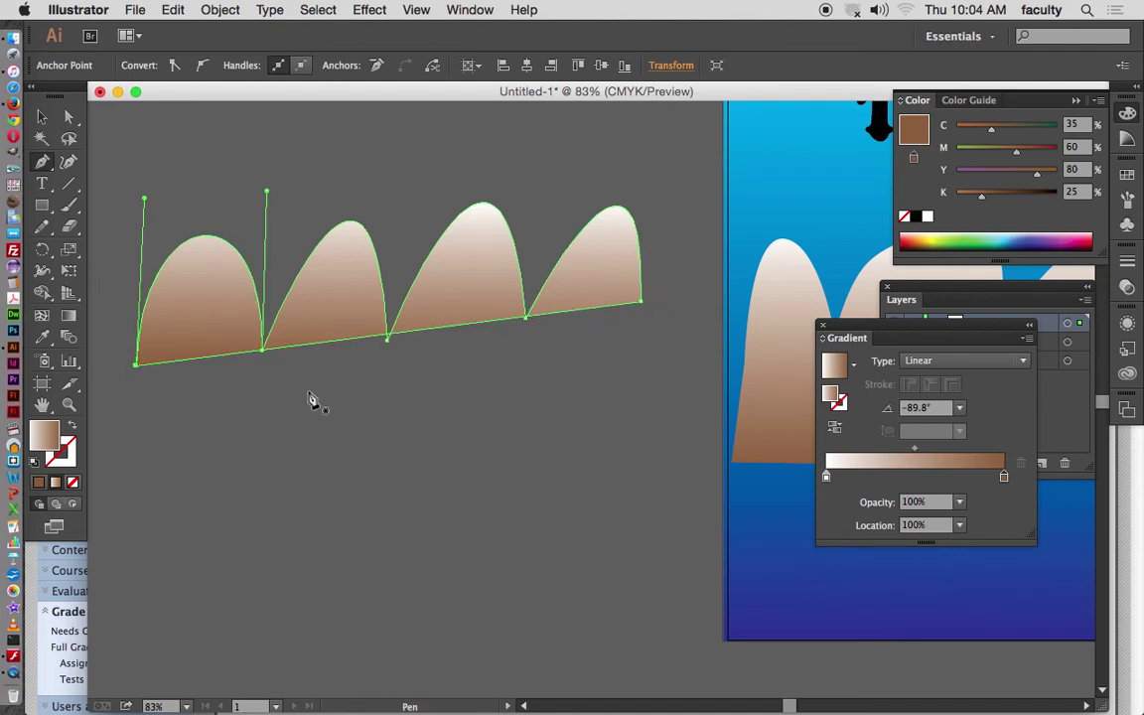
# - Lower the four-hump shape's last base anchor so the bottom edge is level, and move the whole shape up to free space below
pyautogui.press('v')
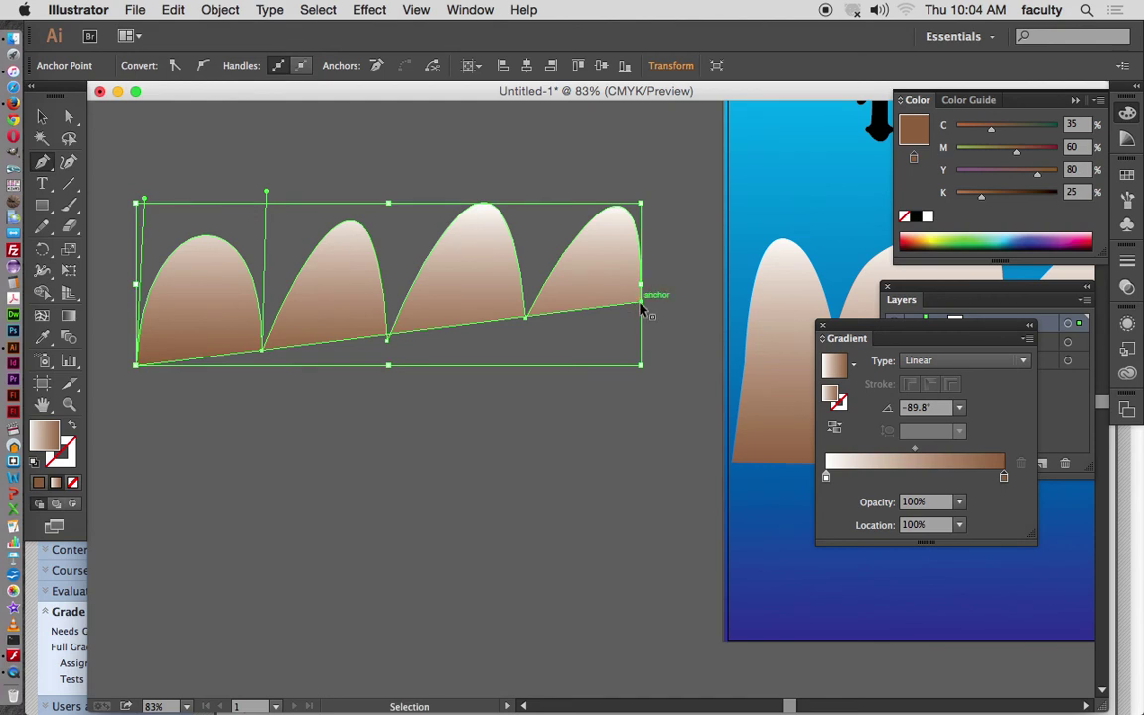
pyautogui.press('super')
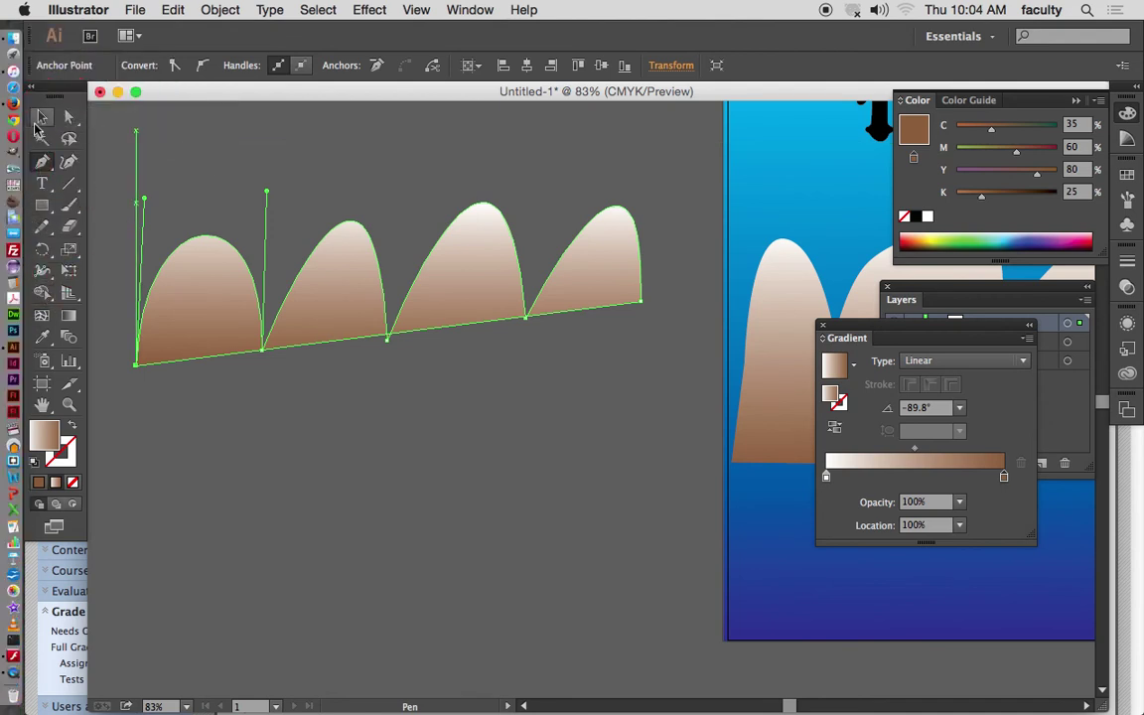
pyautogui.click(41, 119)
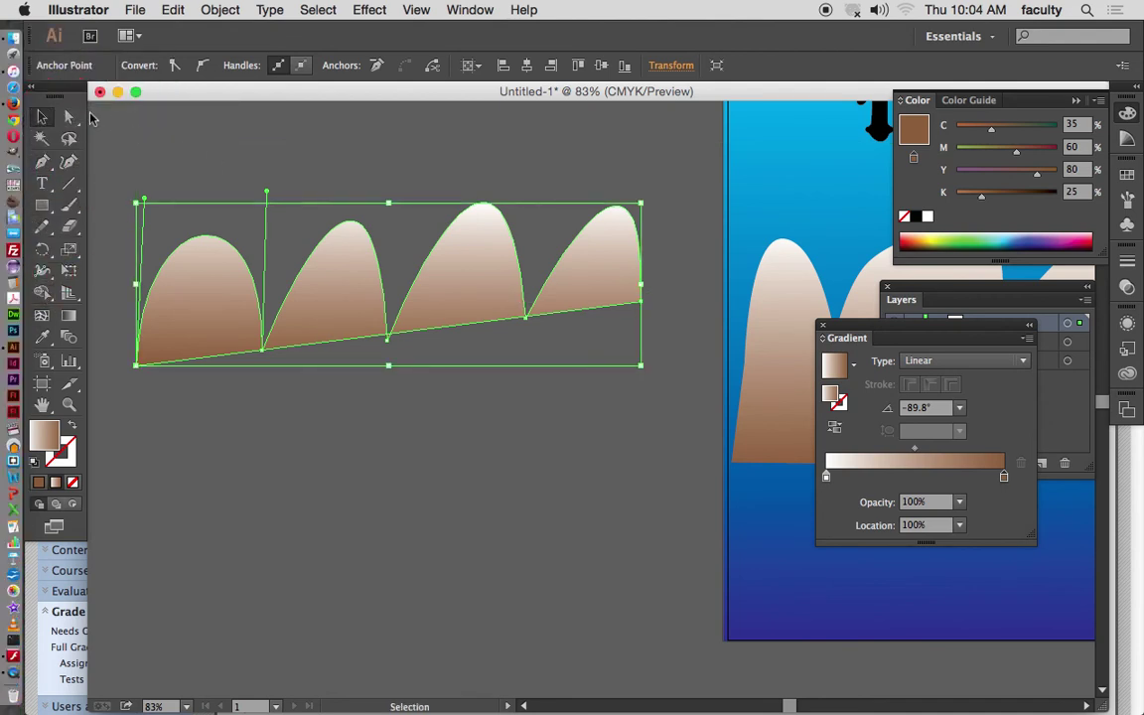
pyautogui.click(68, 117)
pyautogui.click(451, 246)
pyautogui.click(646, 311)
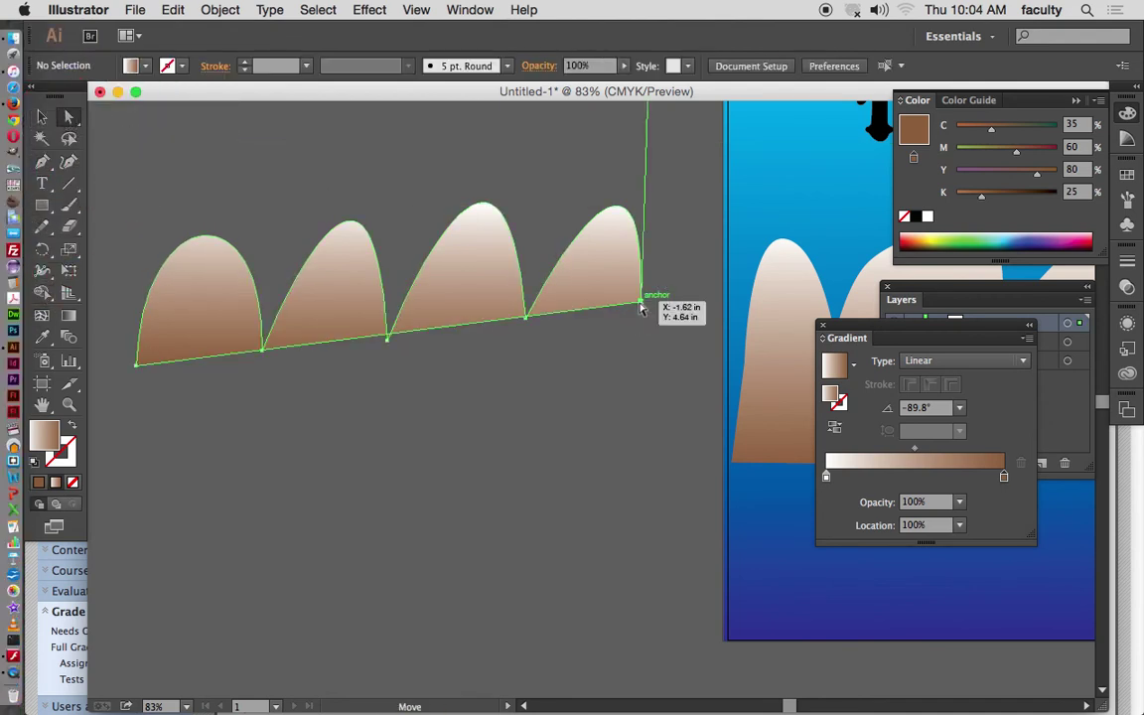
pyautogui.moveTo(646, 311); pyautogui.dragTo(650, 365)
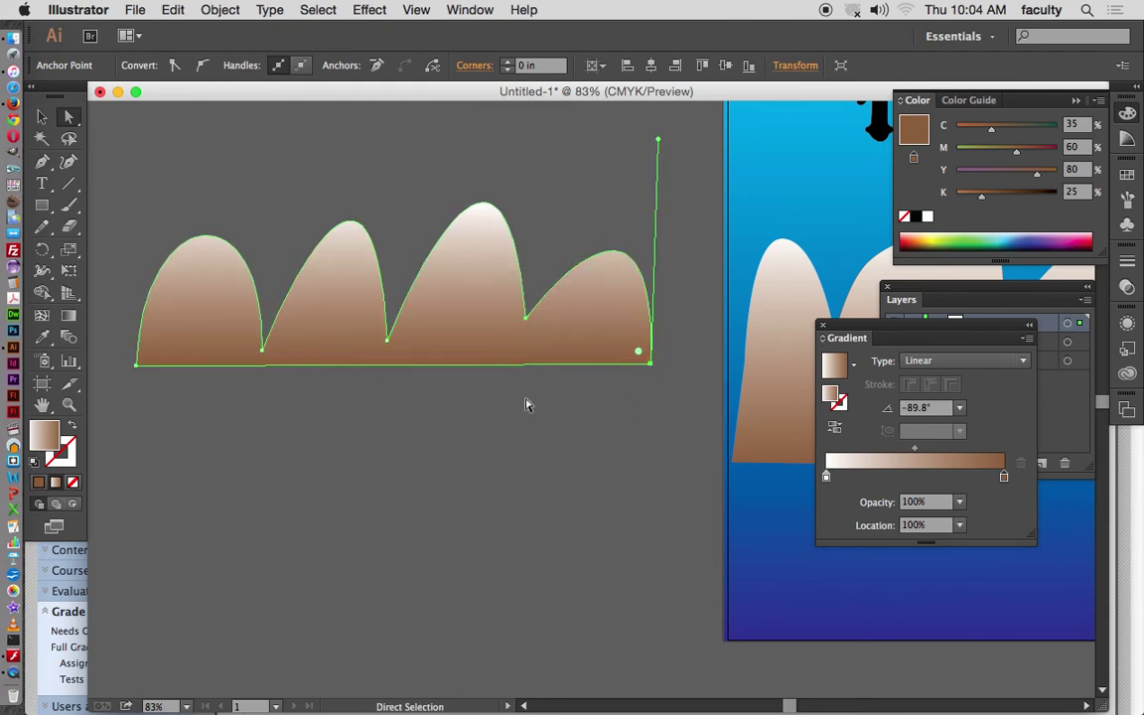
pyautogui.click(428, 396)
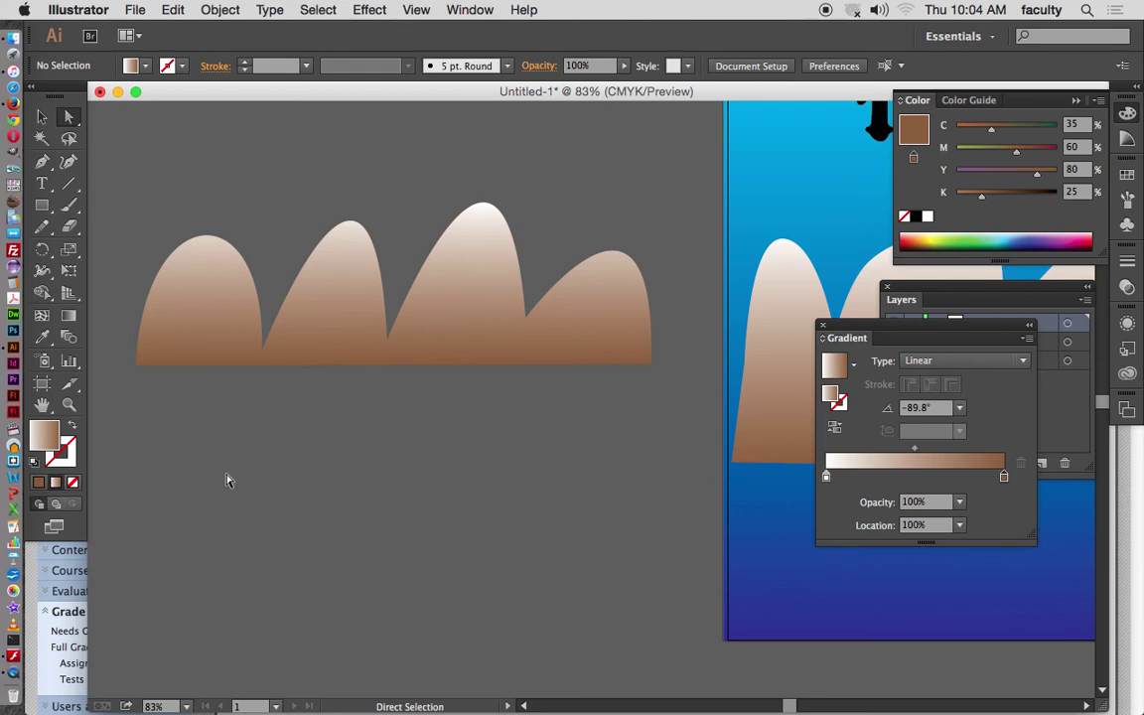
pyautogui.click(42, 117)
pyautogui.moveTo(317, 276); pyautogui.dragTo(284, 185)
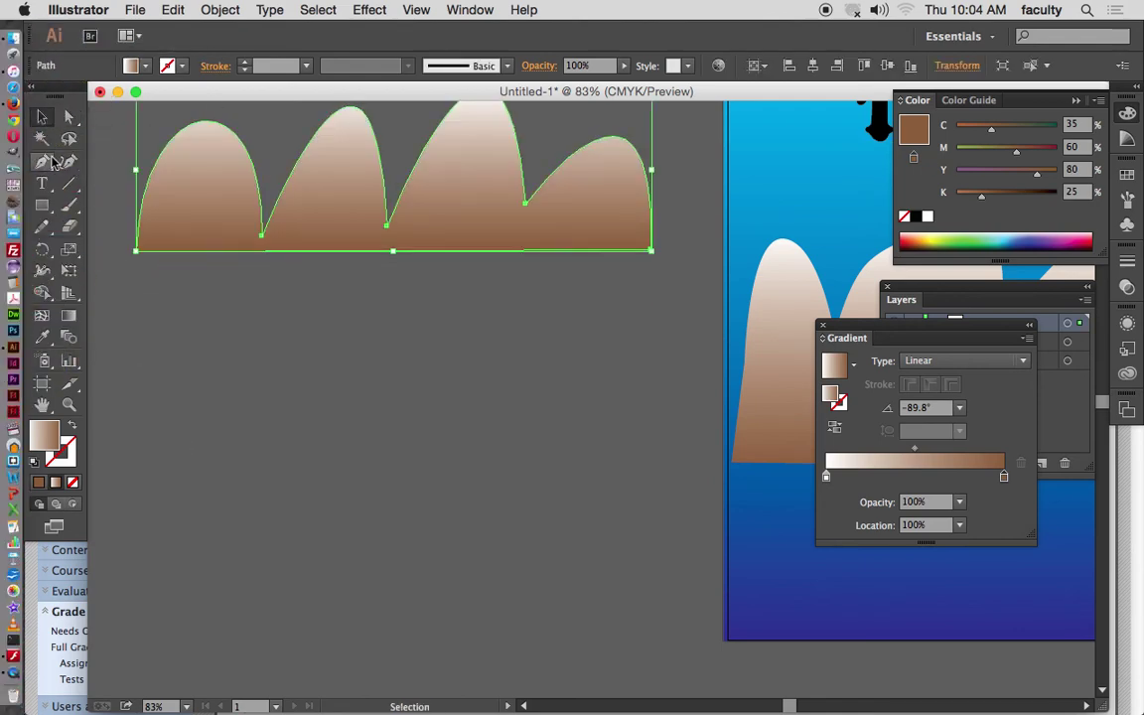
# - Start a new Pen path below the four-hump shape with a straight horizontal segment followed by an upward hump about 2.1 in wide
pyautogui.click(42, 161)
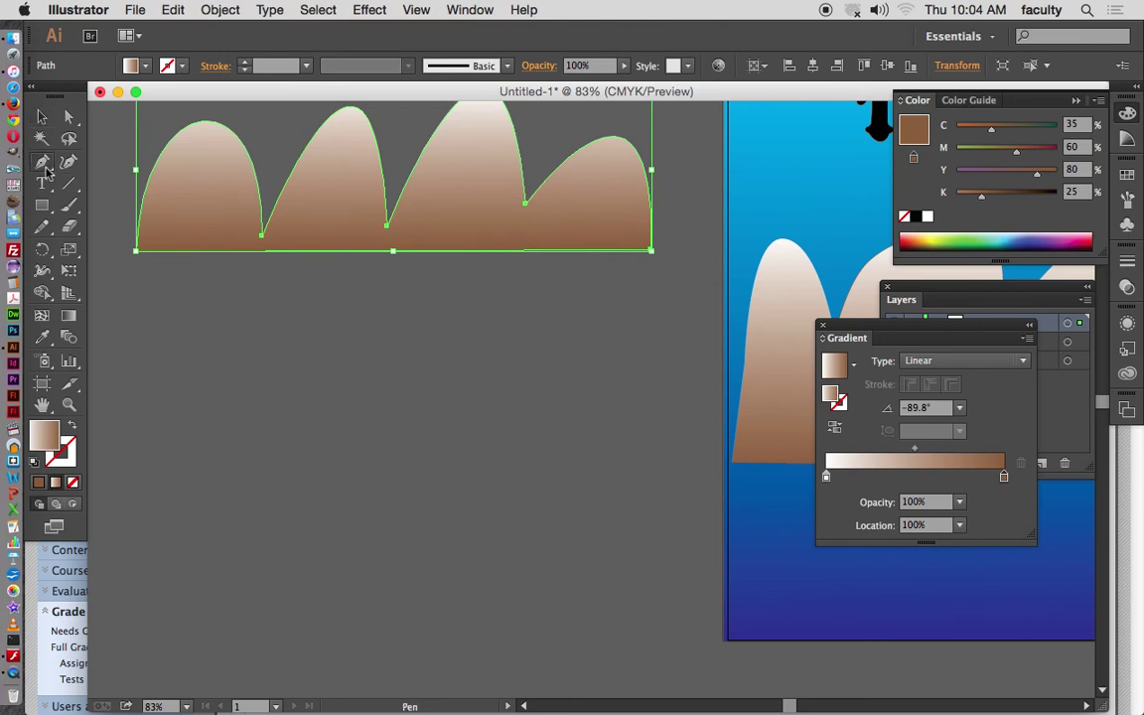
pyautogui.click(123, 386)
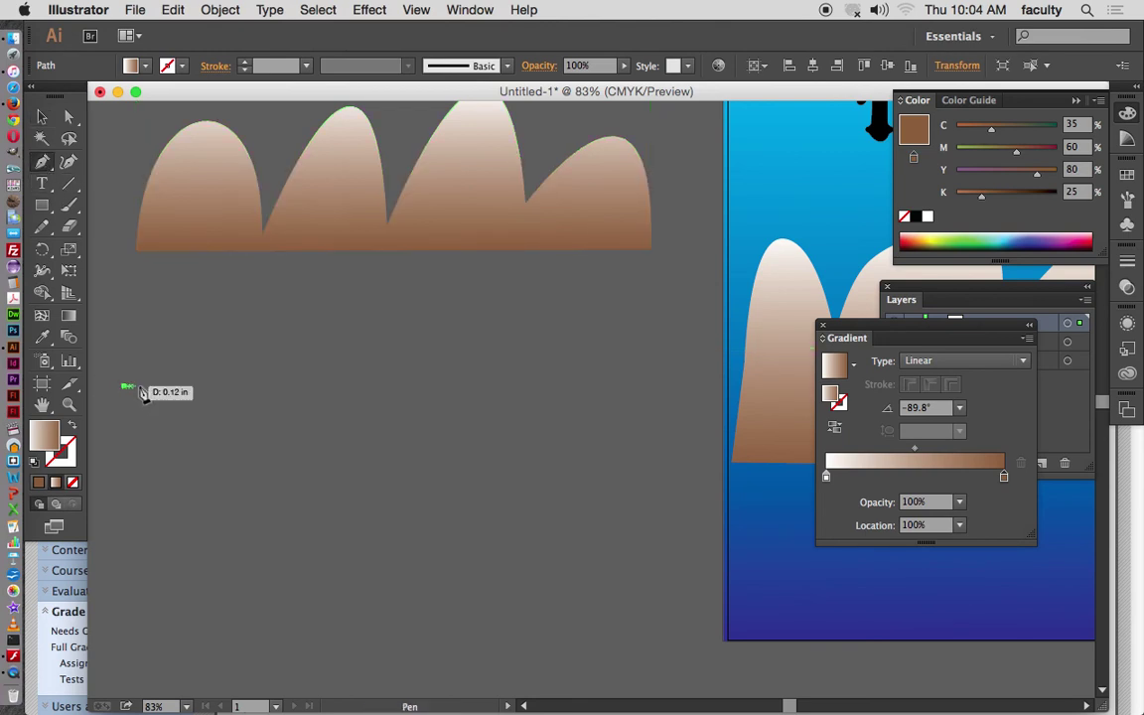
pyautogui.click(244, 386)
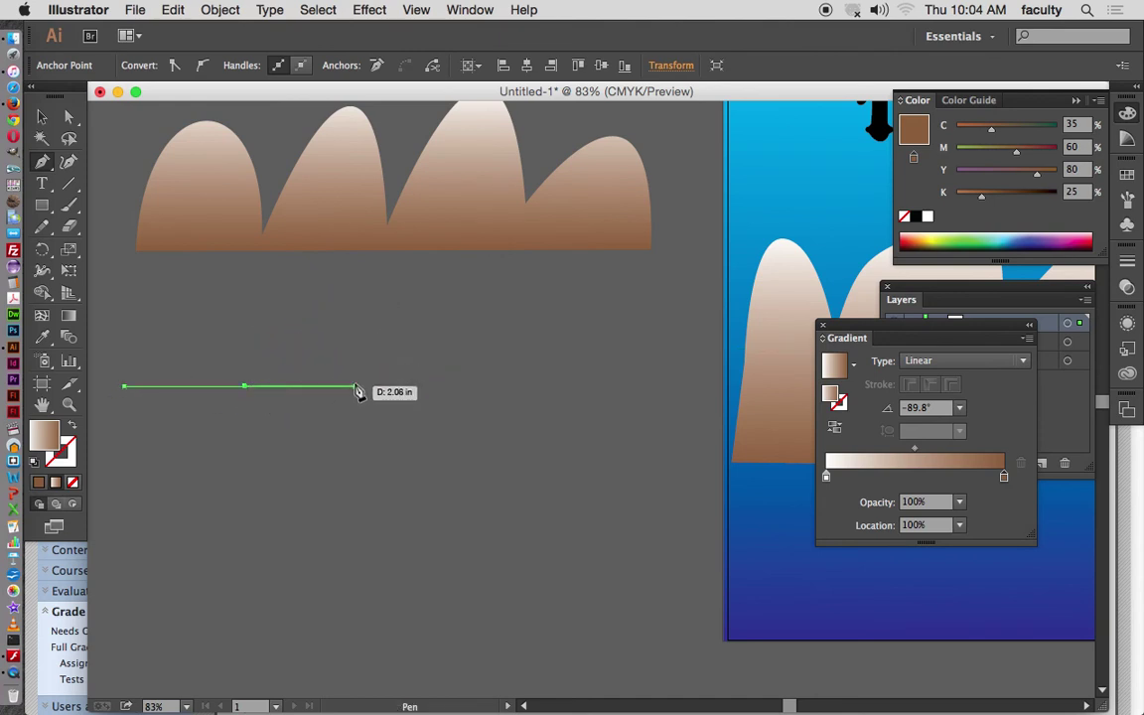
pyautogui.moveTo(355, 386); pyautogui.dragTo(388, 528)
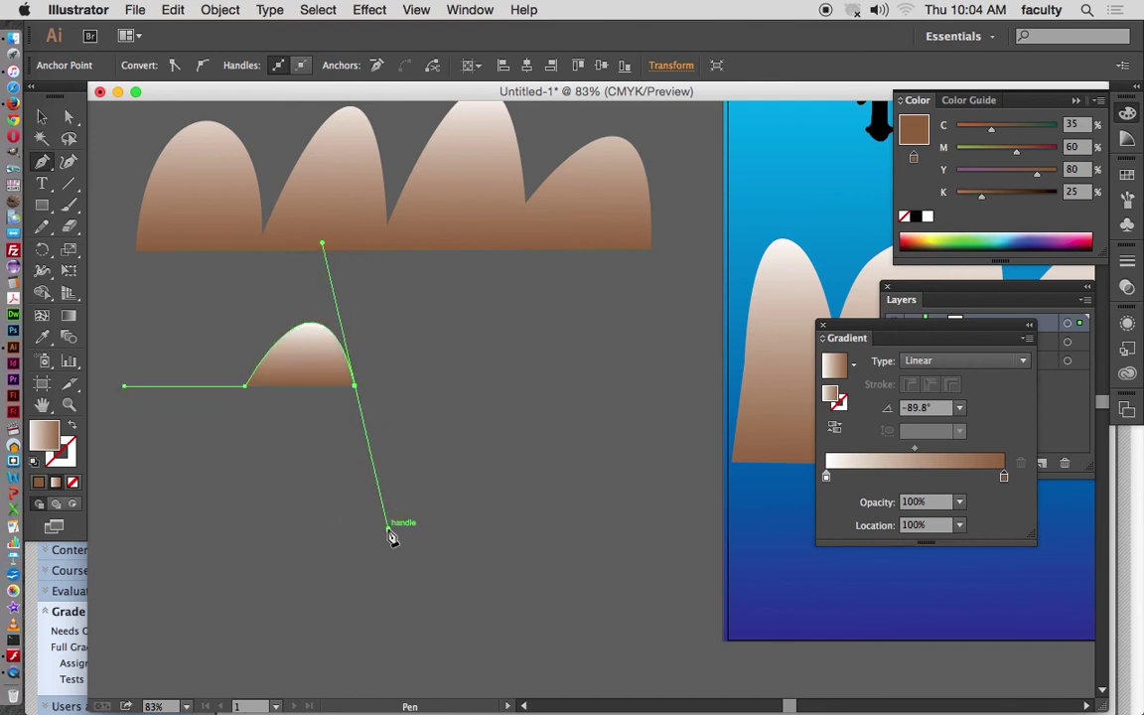
# - Remove the hump's outgoing handle and continue the path with a straight horizontal segment and a second upward hump about 2.3 in wide
pyautogui.click(502, 382)
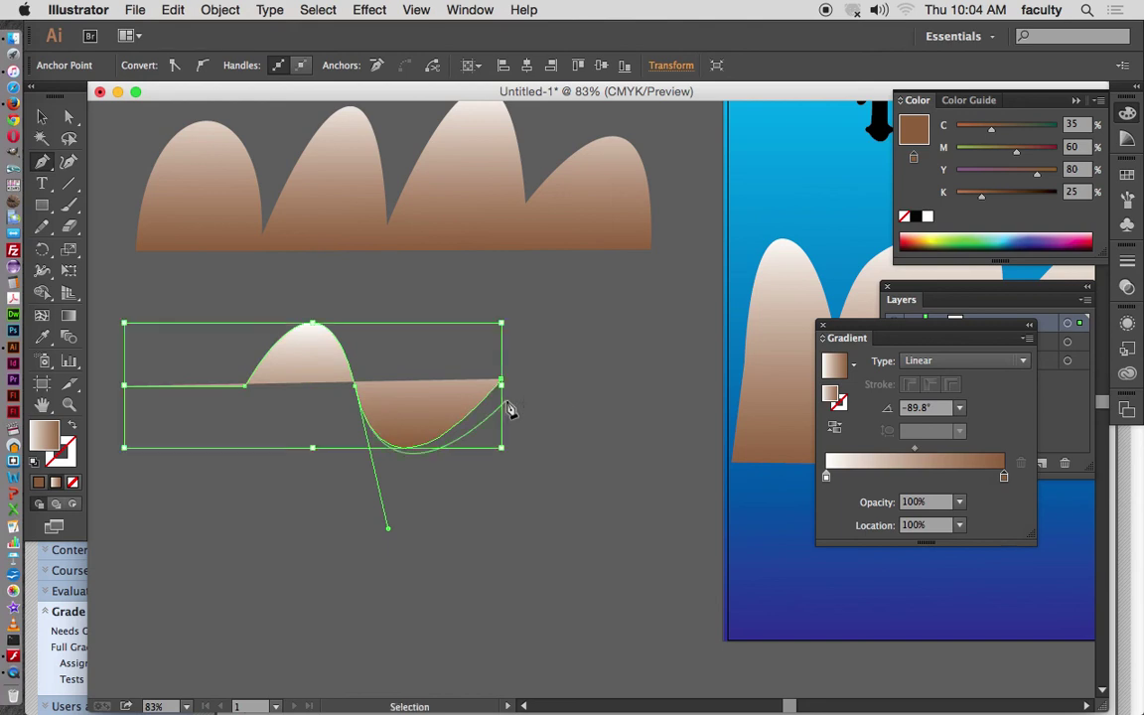
pyautogui.press('super+z')
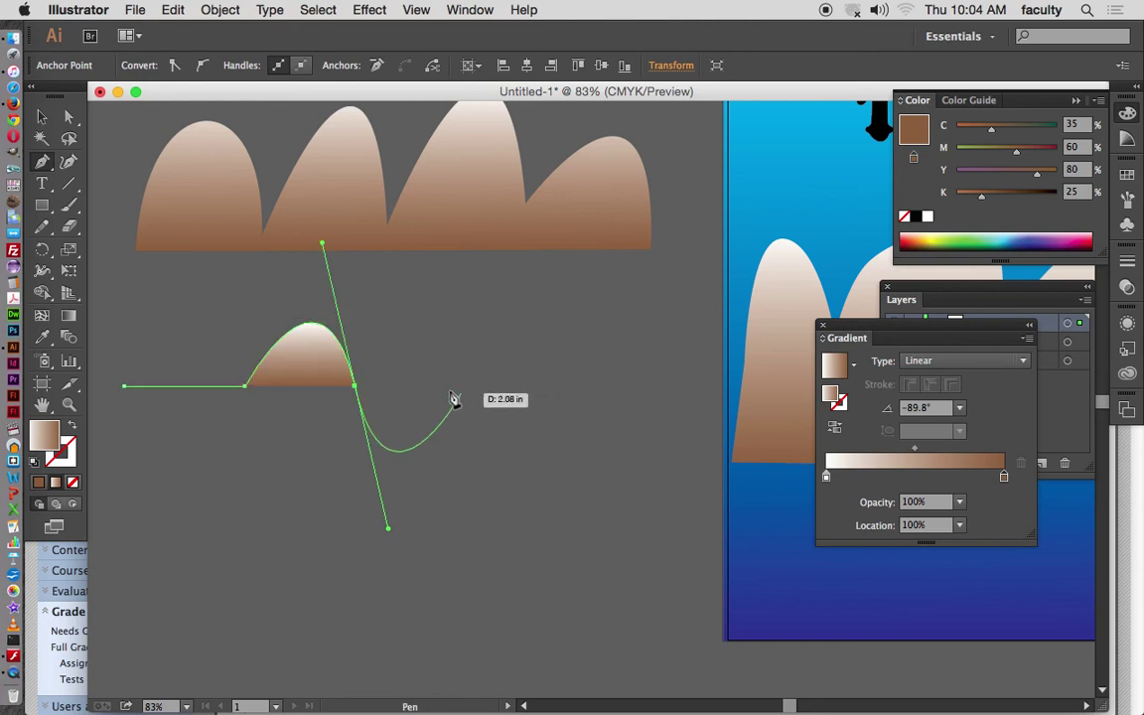
pyautogui.click(356, 387)
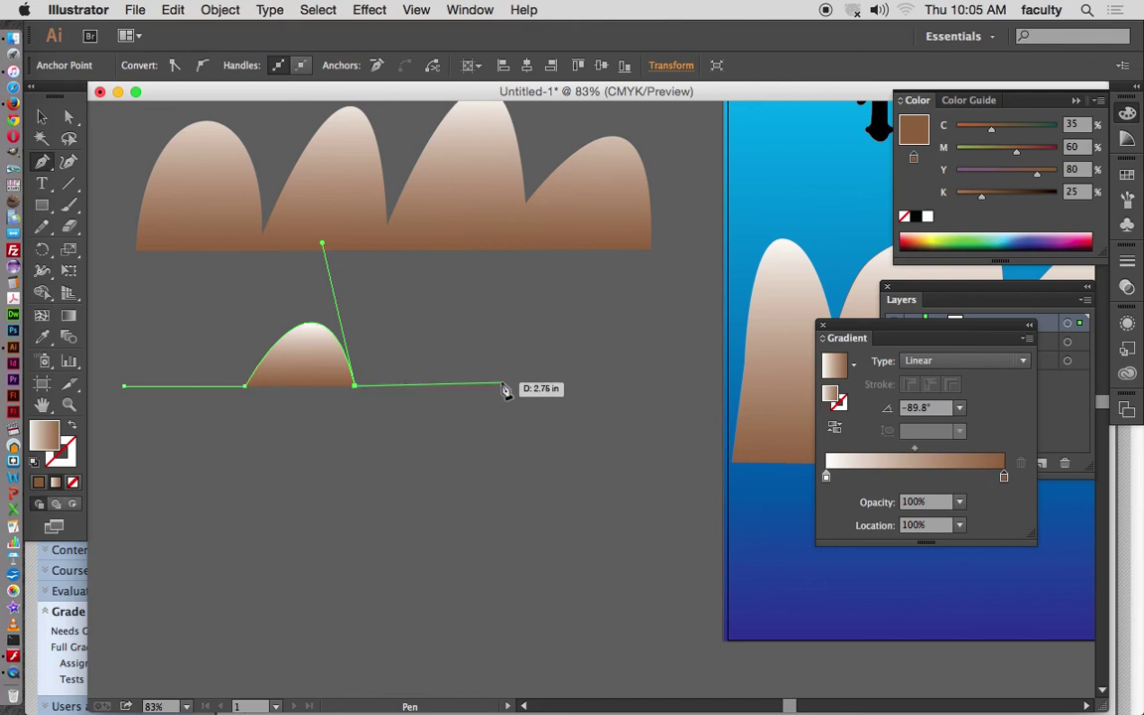
pyautogui.click(490, 386)
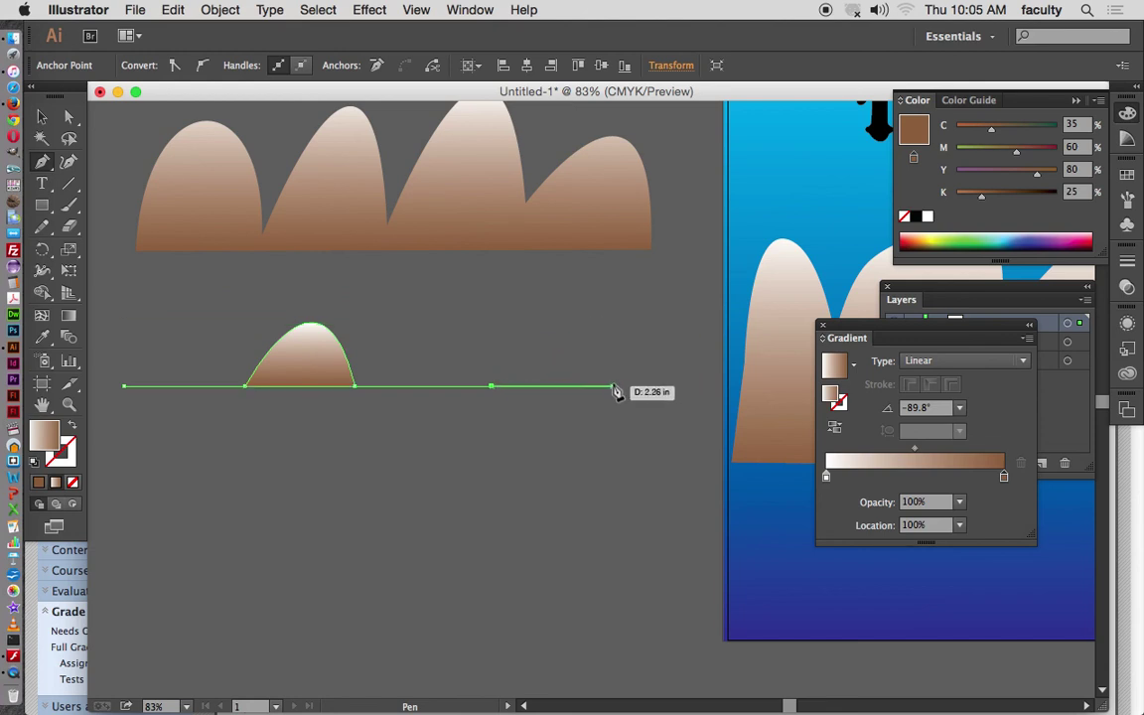
pyautogui.moveTo(613, 384); pyautogui.dragTo(661, 498)
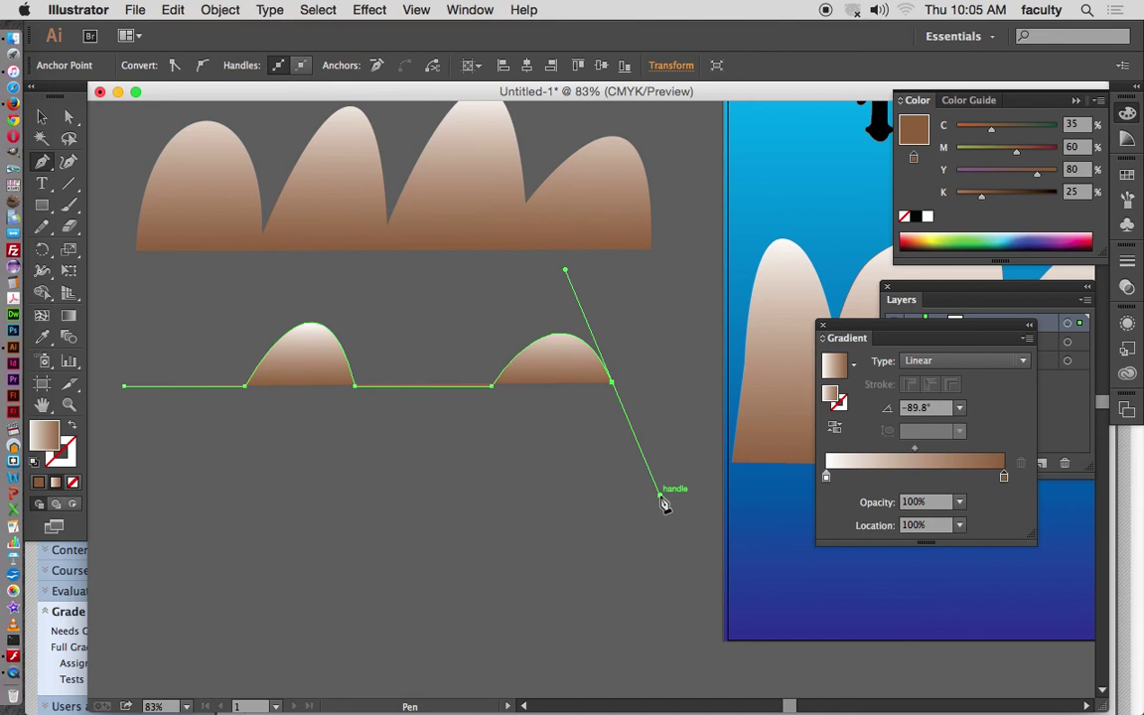
# - Remove the second hump's outgoing handle and close the path with straight sides and a straight bottom edge about one hump-width below
pyautogui.moveTo(660, 498); pyautogui.dragTo(660, 497)
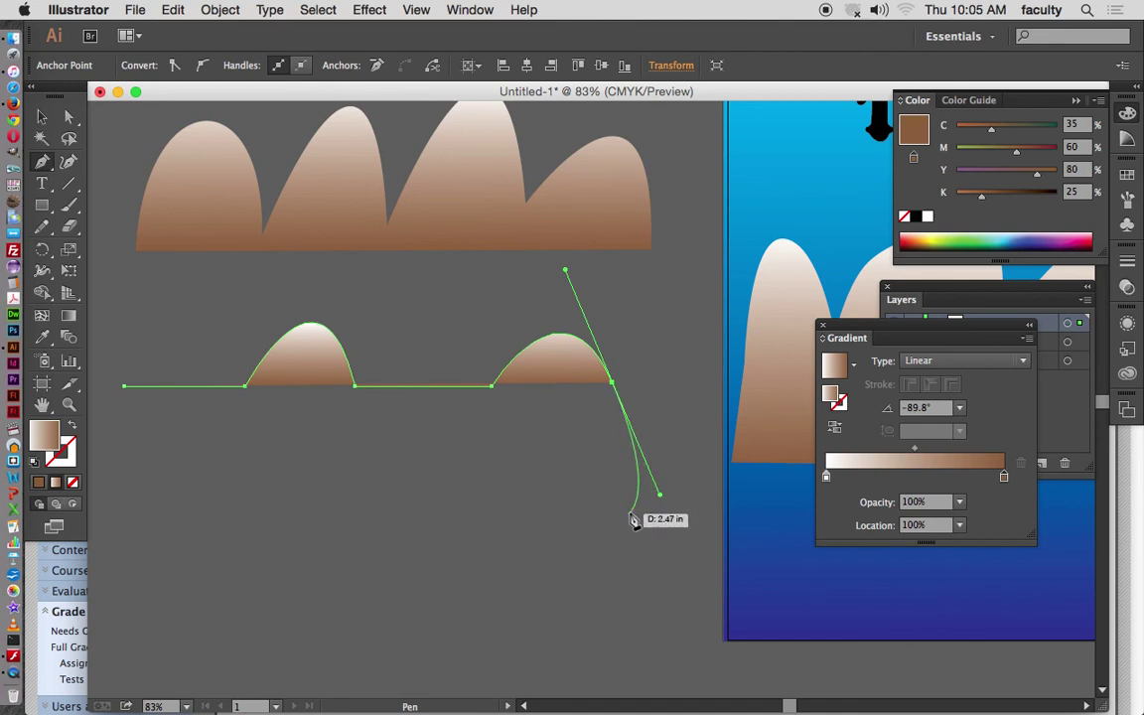
pyautogui.click(612, 383)
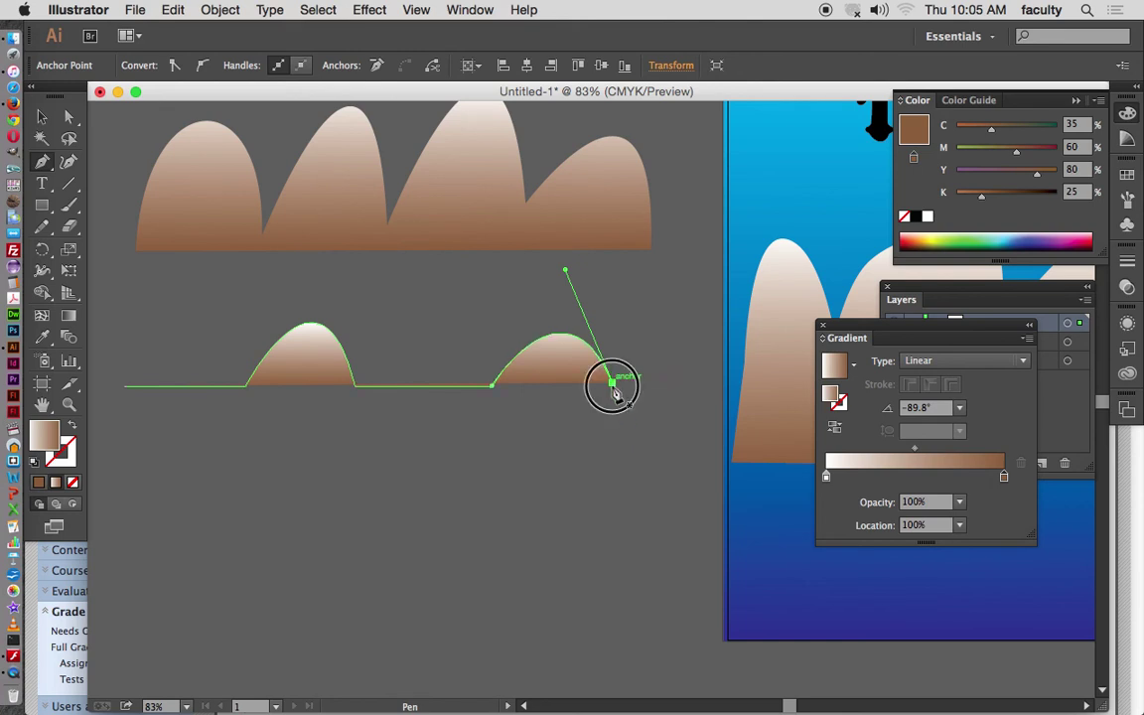
pyautogui.click(621, 505)
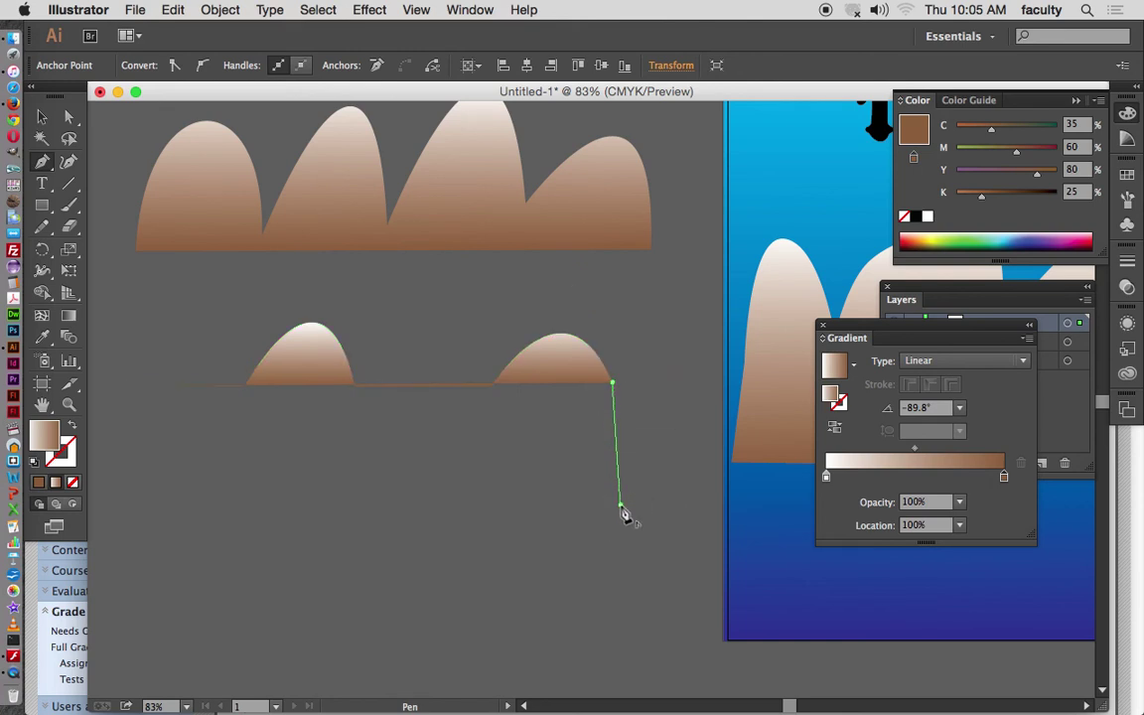
pyautogui.click(130, 504)
pyautogui.click(124, 387)
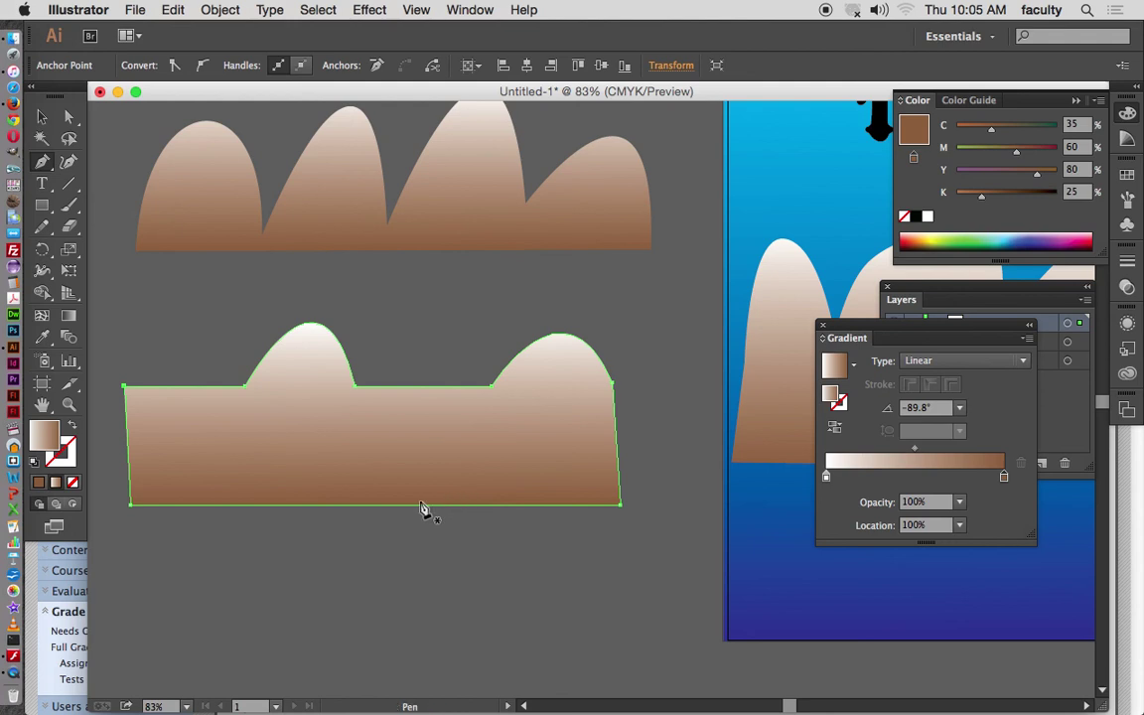
# - Draw a tall, narrow rectangle on the empty canvas beyond the far side of the artboard
pyautogui.press('space')
pyautogui.moveTo(607, 554); pyautogui.dragTo(248, 536)
pyautogui.hscroll(10, 249, 537)
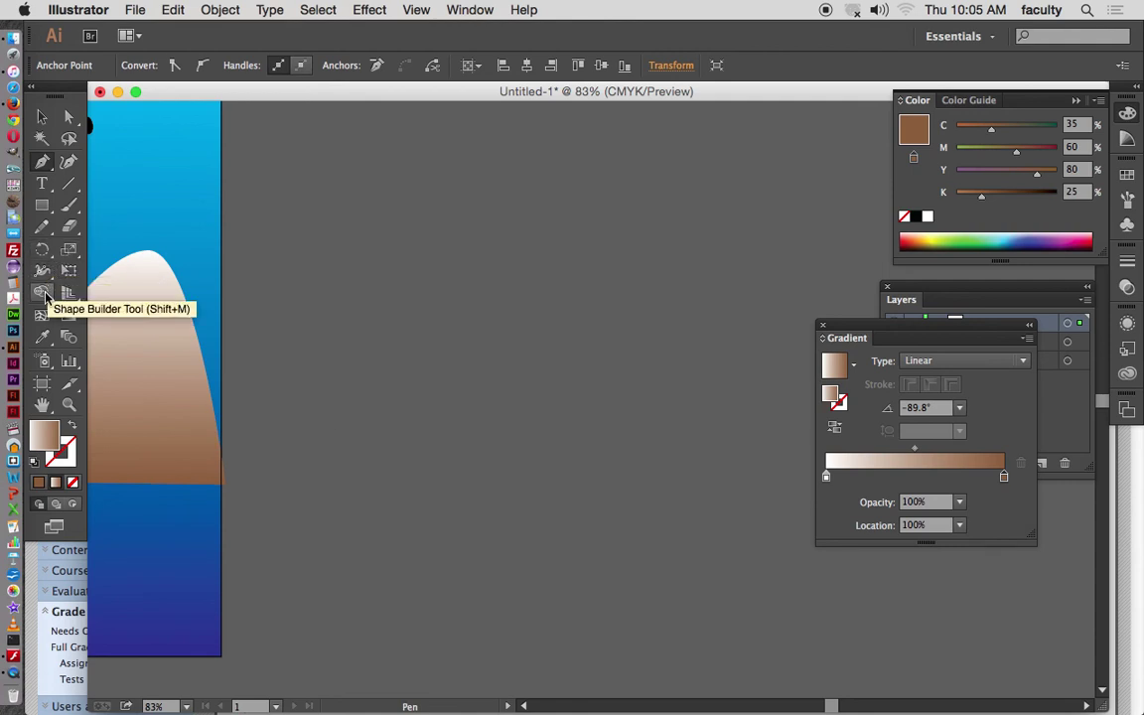
pyautogui.click(41, 207)
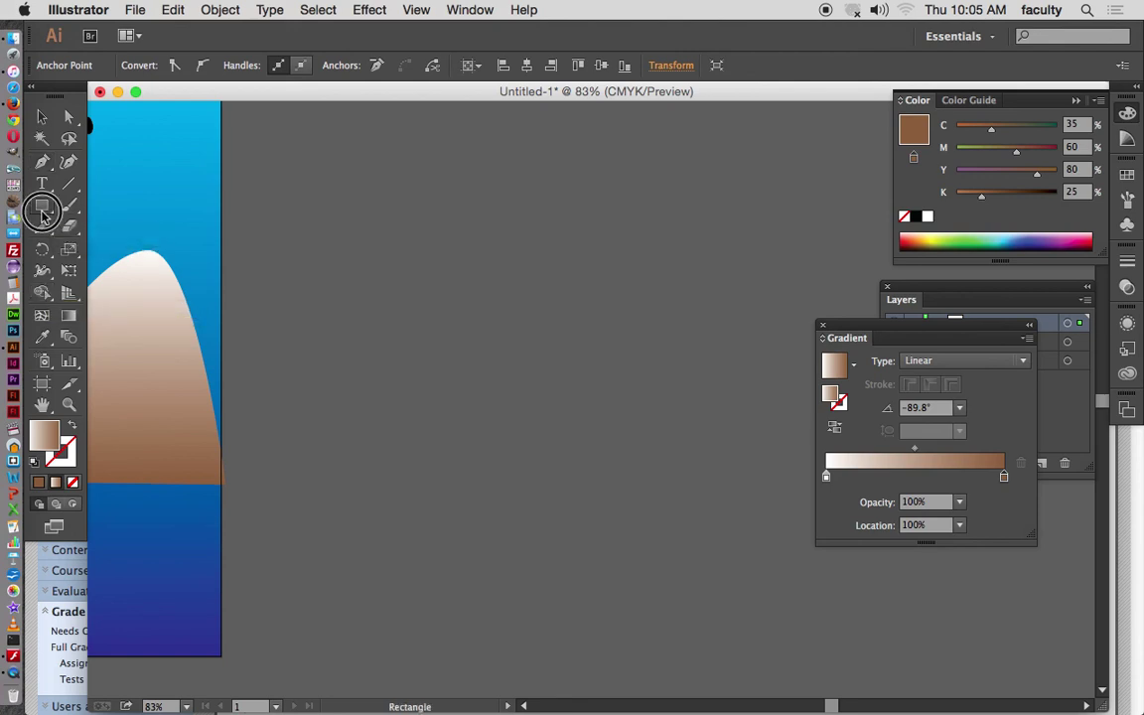
pyautogui.click(99, 206)
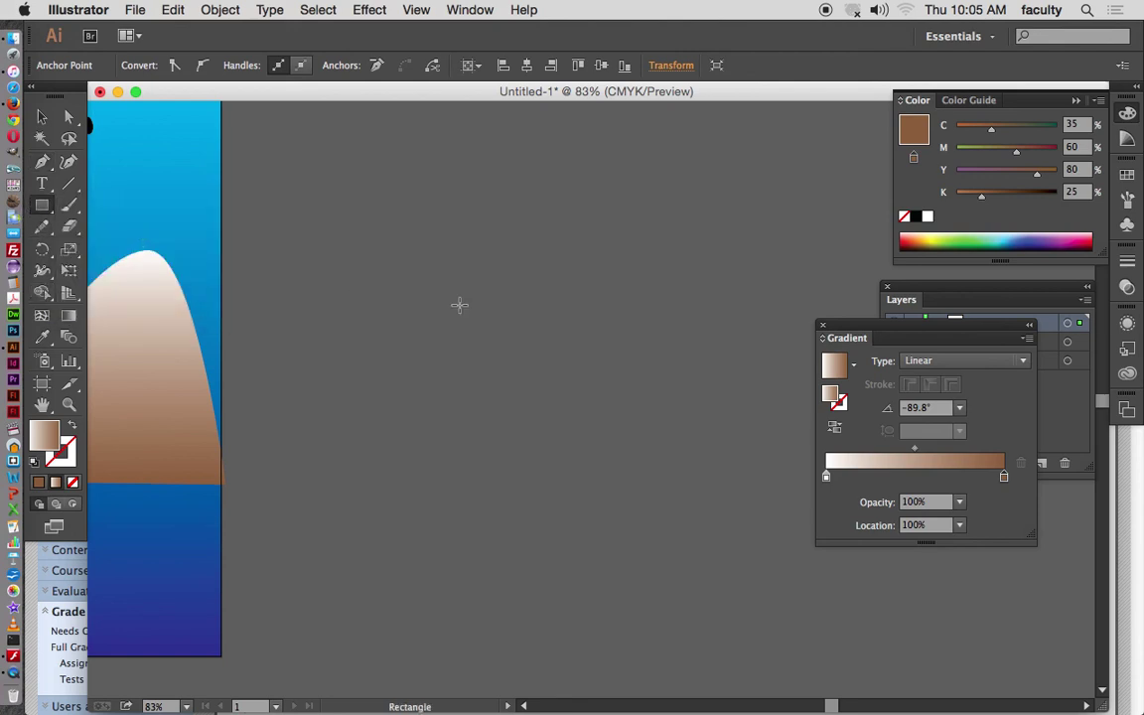
pyautogui.moveTo(475, 279); pyautogui.dragTo(559, 514)
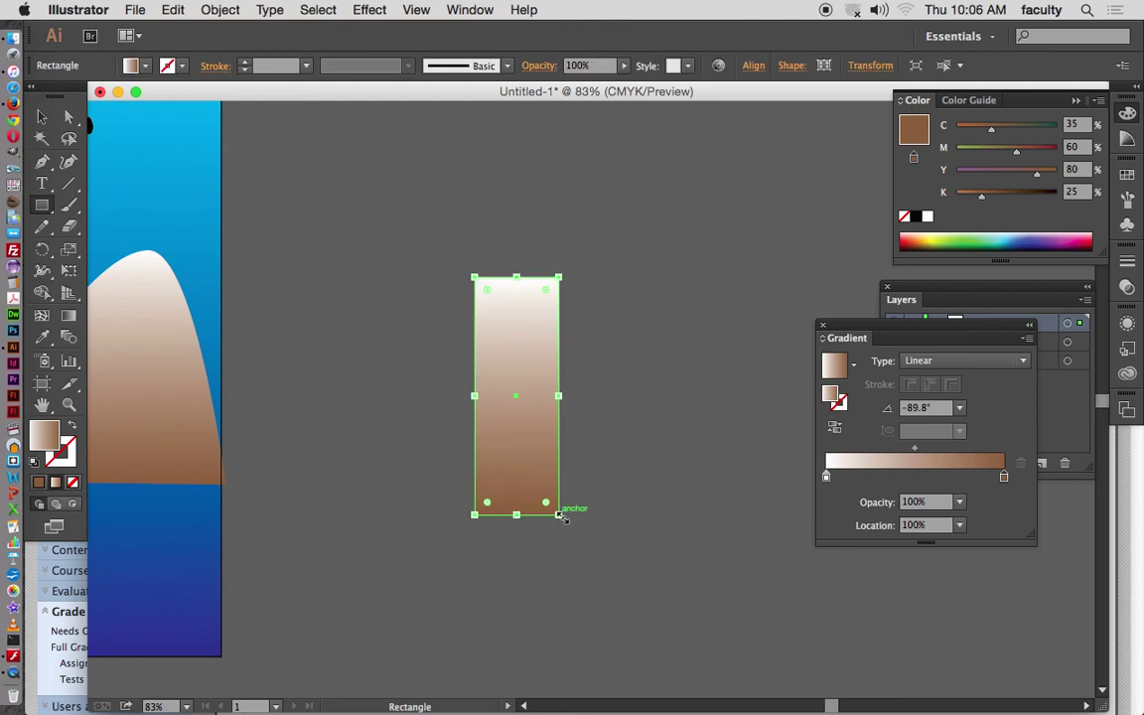
# - Draw two similar circles overlapping the rectangle's upper and lower ends, and centre the lower circle on the rectangle
pyautogui.click(42, 206)
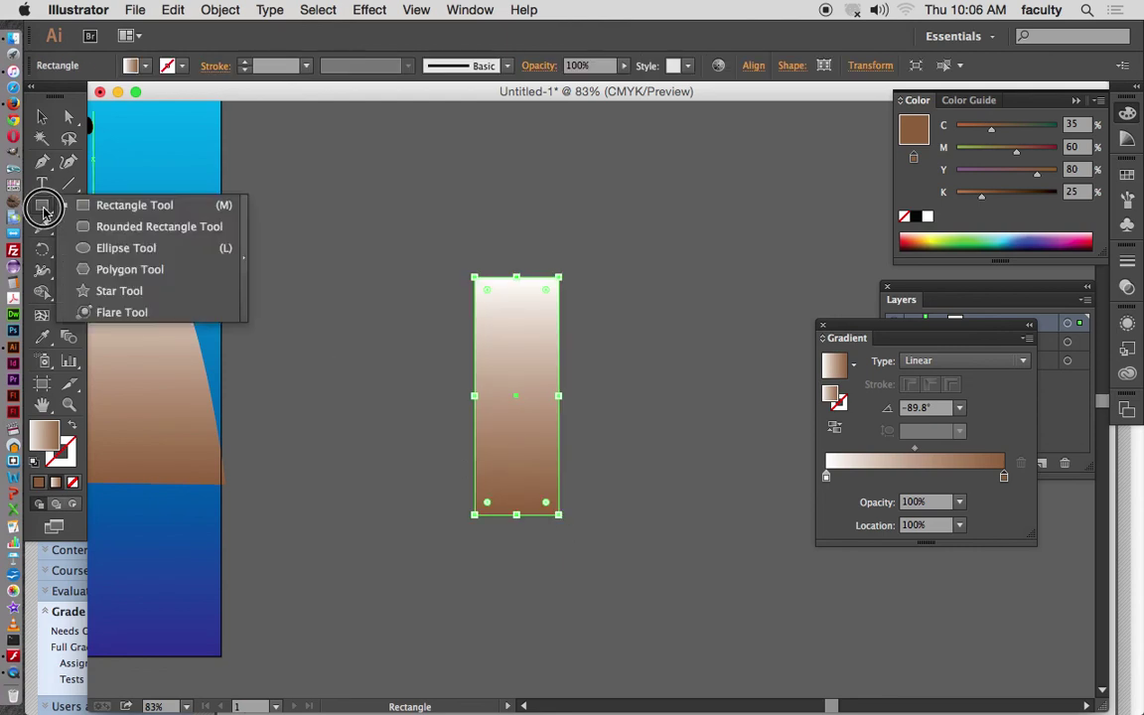
pyautogui.click(89, 247)
pyautogui.moveTo(434, 184); pyautogui.dragTo(599, 326)
pyautogui.moveTo(450, 467); pyautogui.dragTo(617, 601)
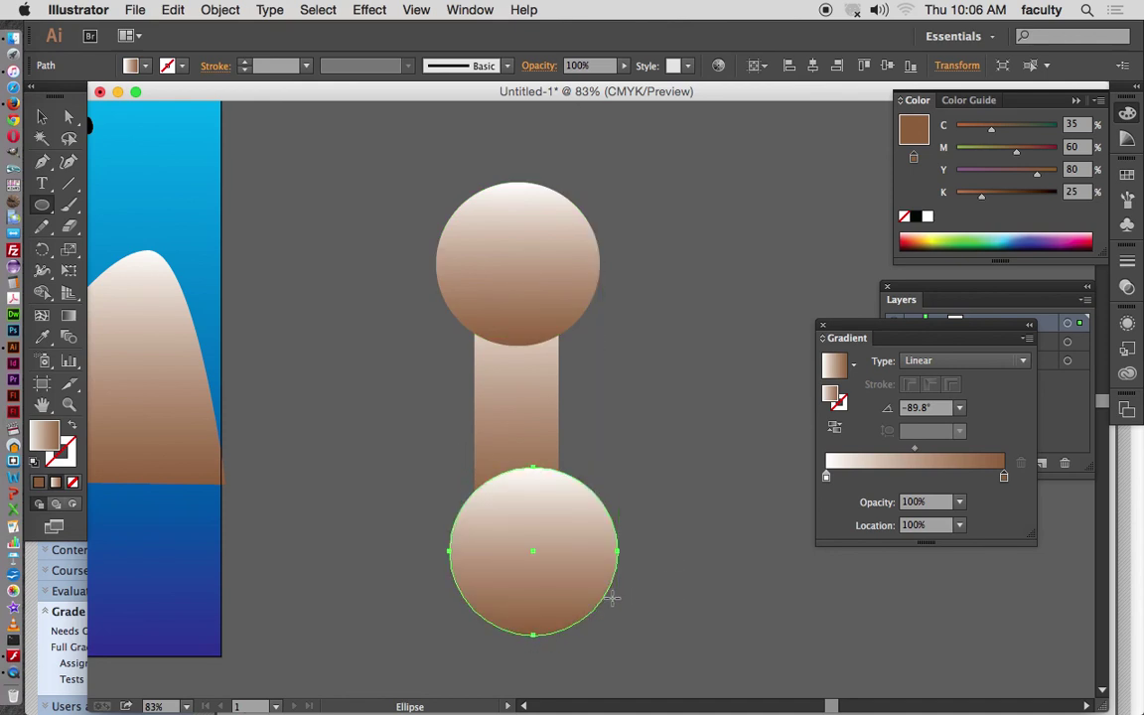
pyautogui.press('v')
pyautogui.moveTo(574, 570); pyautogui.dragTo(553, 555)
pyautogui.click(365, 222)
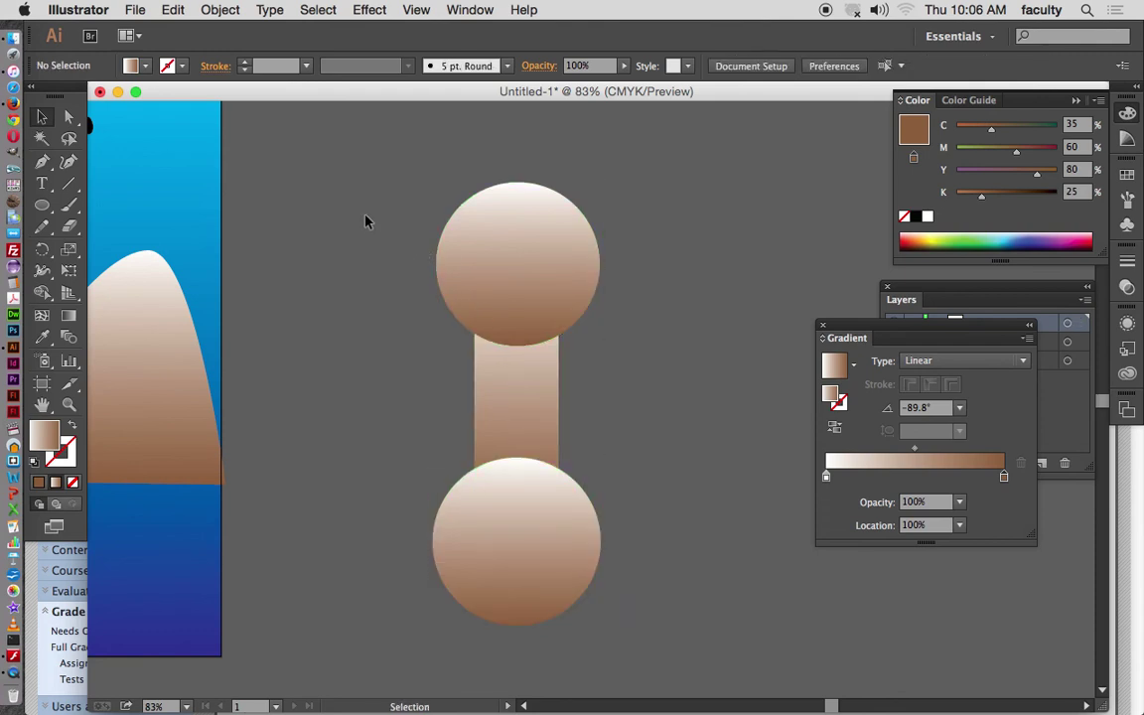
# - Merge the rectangle and both circles into one dumbbell shape with Shape Builder, and move it closer to the artboard
pyautogui.click(492, 319)
pyautogui.click(529, 445)
pyautogui.click(535, 537)
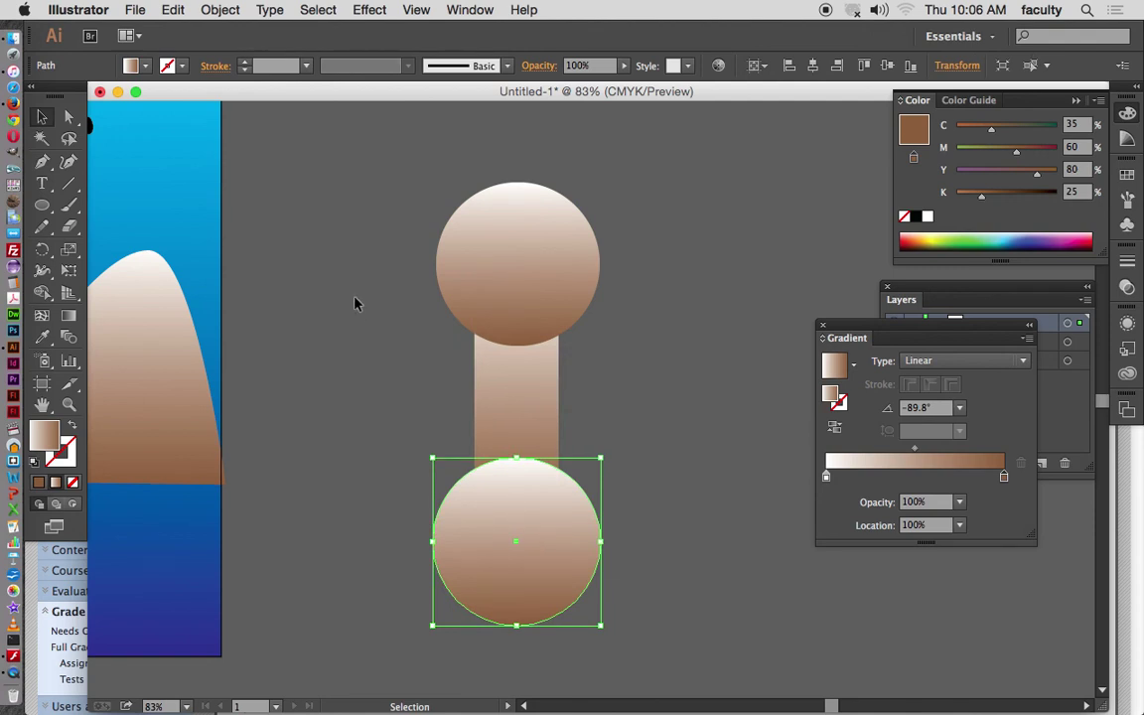
pyautogui.click(44, 295)
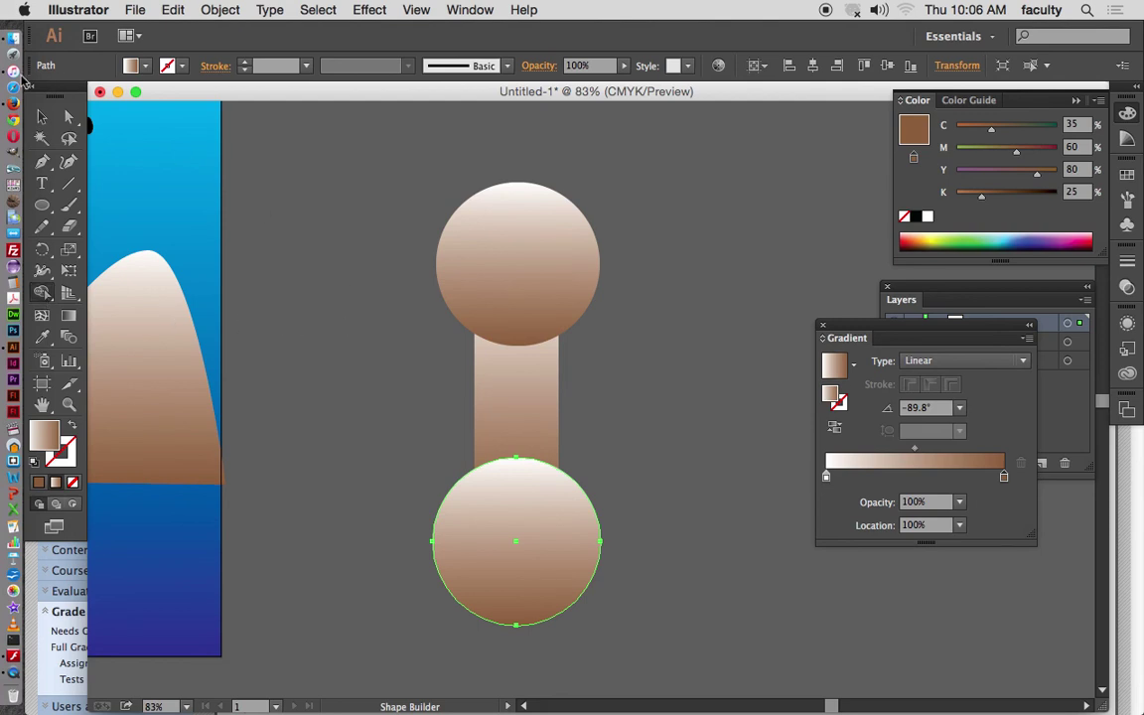
pyautogui.click(41, 116)
pyautogui.moveTo(370, 169); pyautogui.dragTo(719, 654)
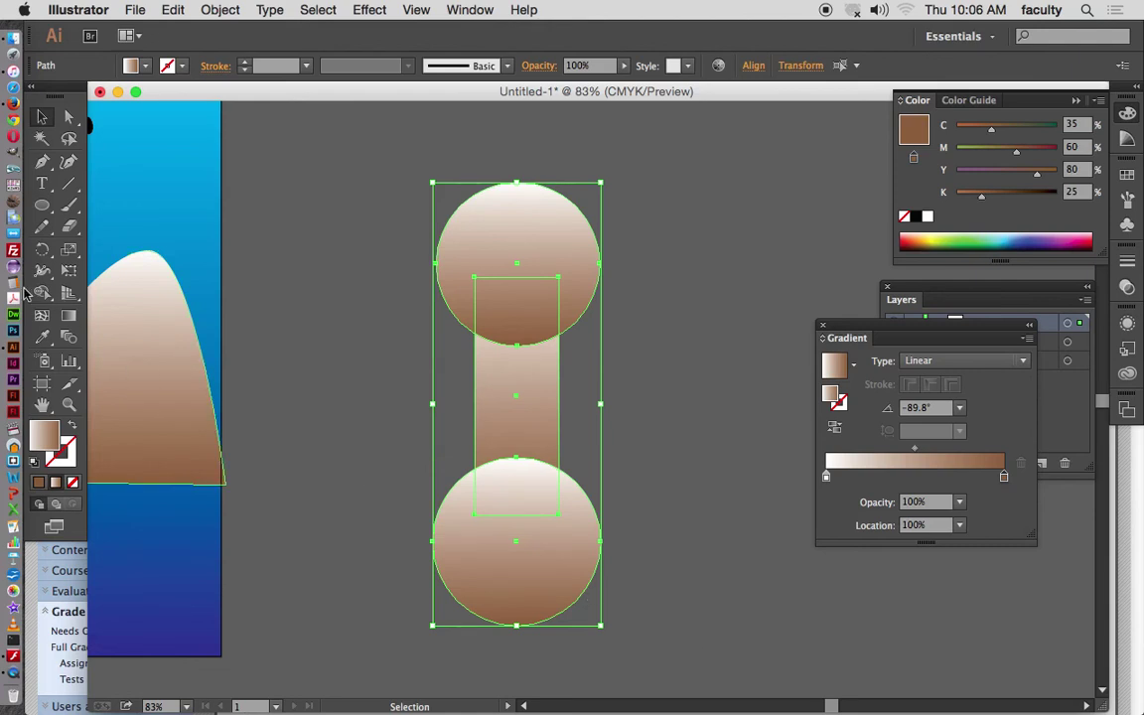
pyautogui.click(41, 294)
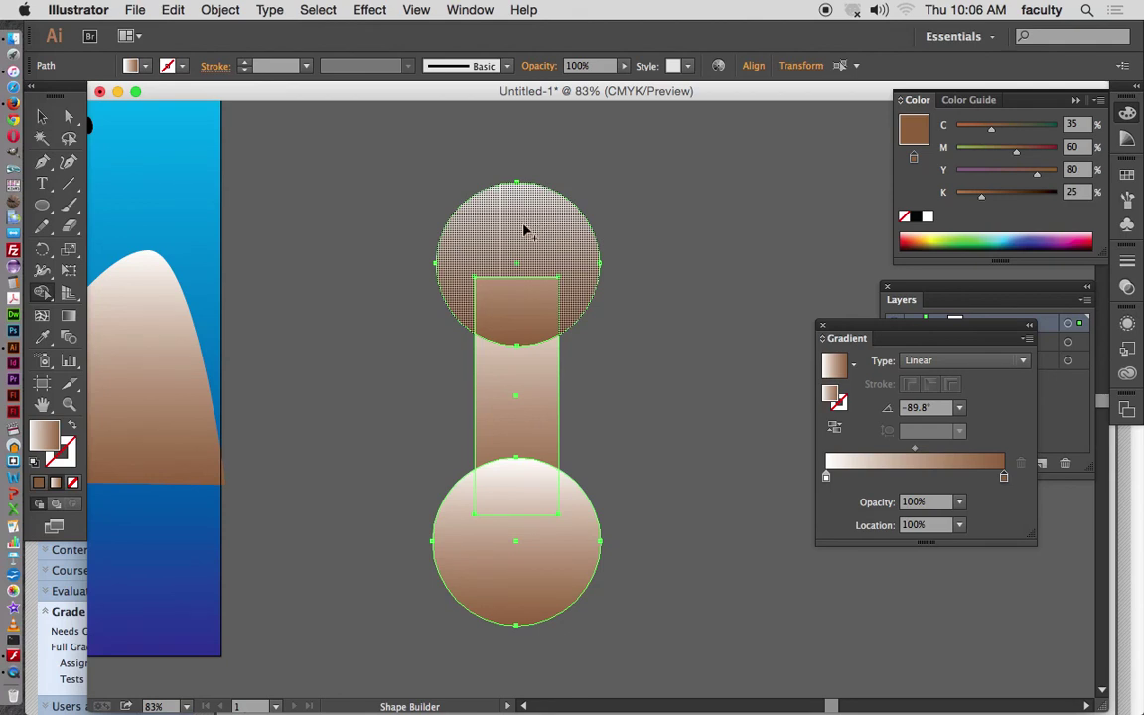
pyautogui.moveTo(525, 230); pyautogui.dragTo(514, 579)
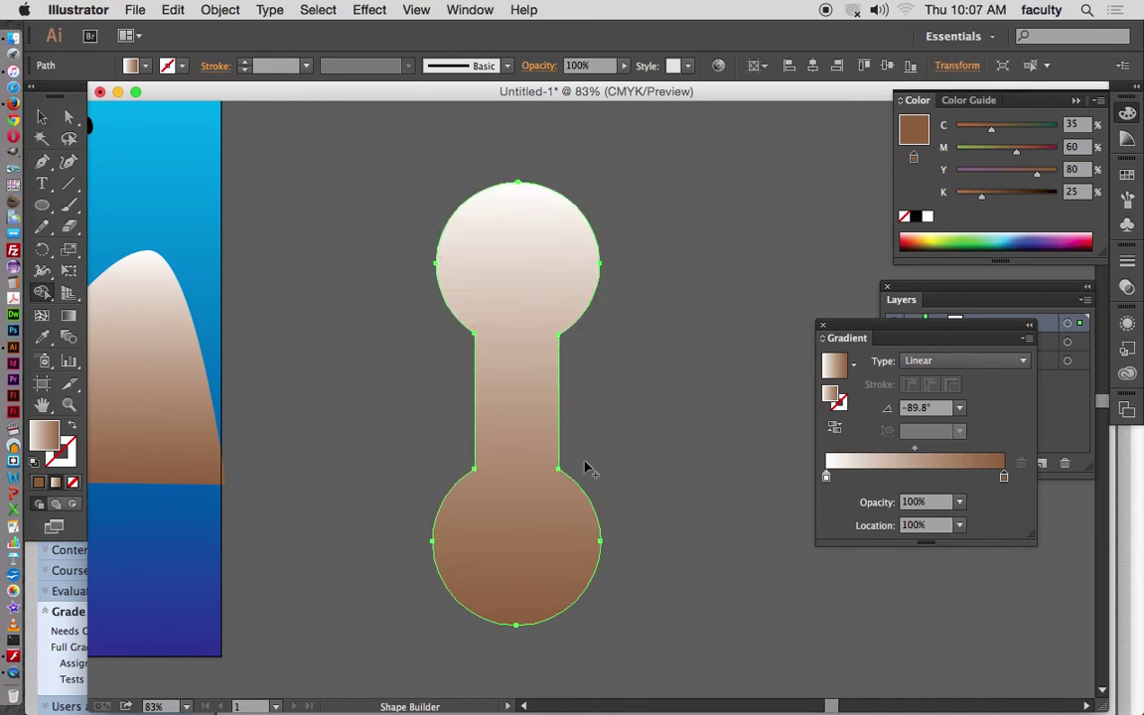
pyautogui.click(41, 117)
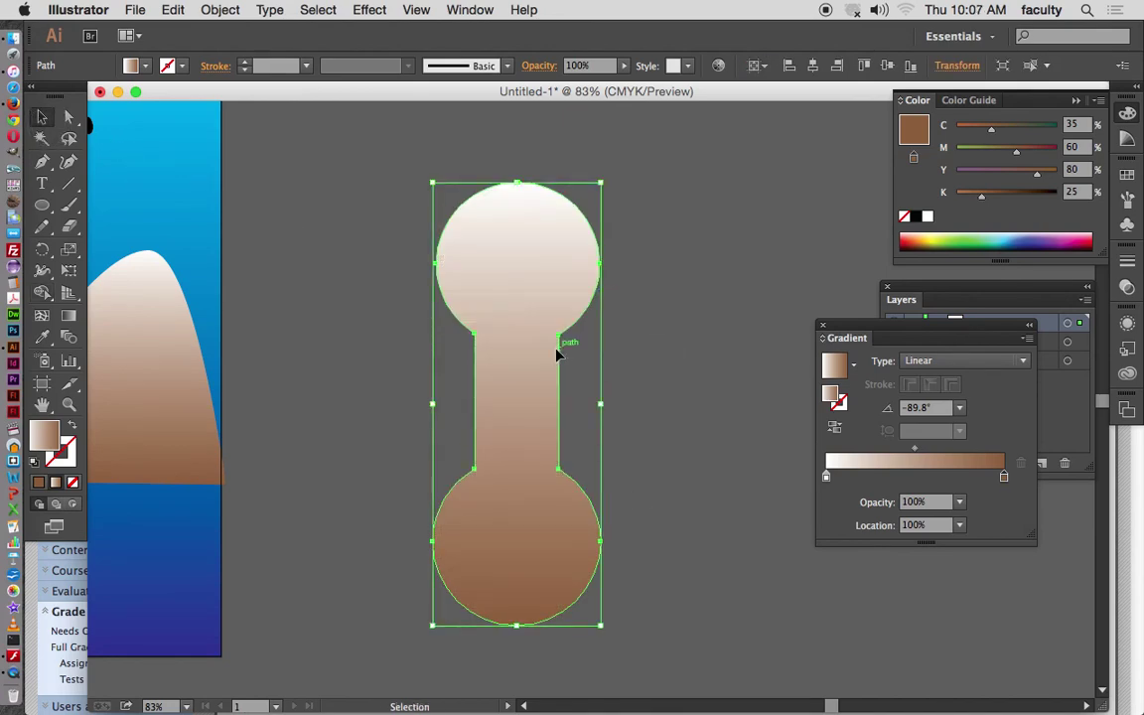
pyautogui.moveTo(523, 353); pyautogui.dragTo(370, 312)
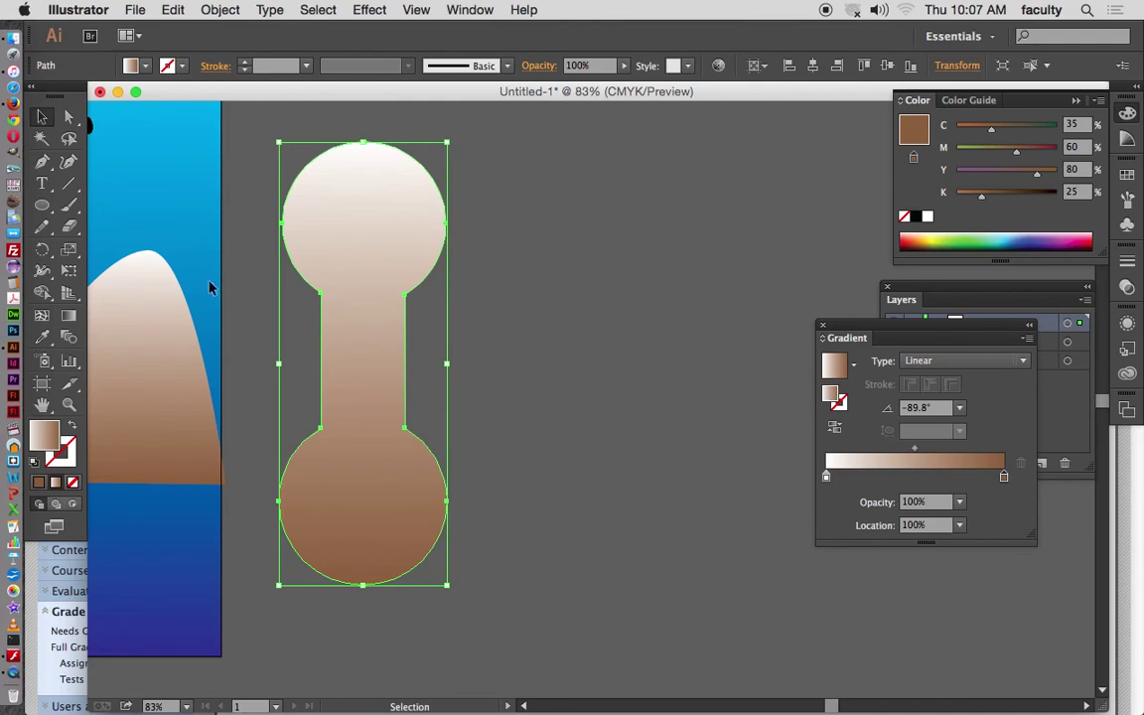
# - Draw a large circle beside the dumbbell and a smaller circle inside it, and centre the smaller one on the large one
pyautogui.click(42, 206)
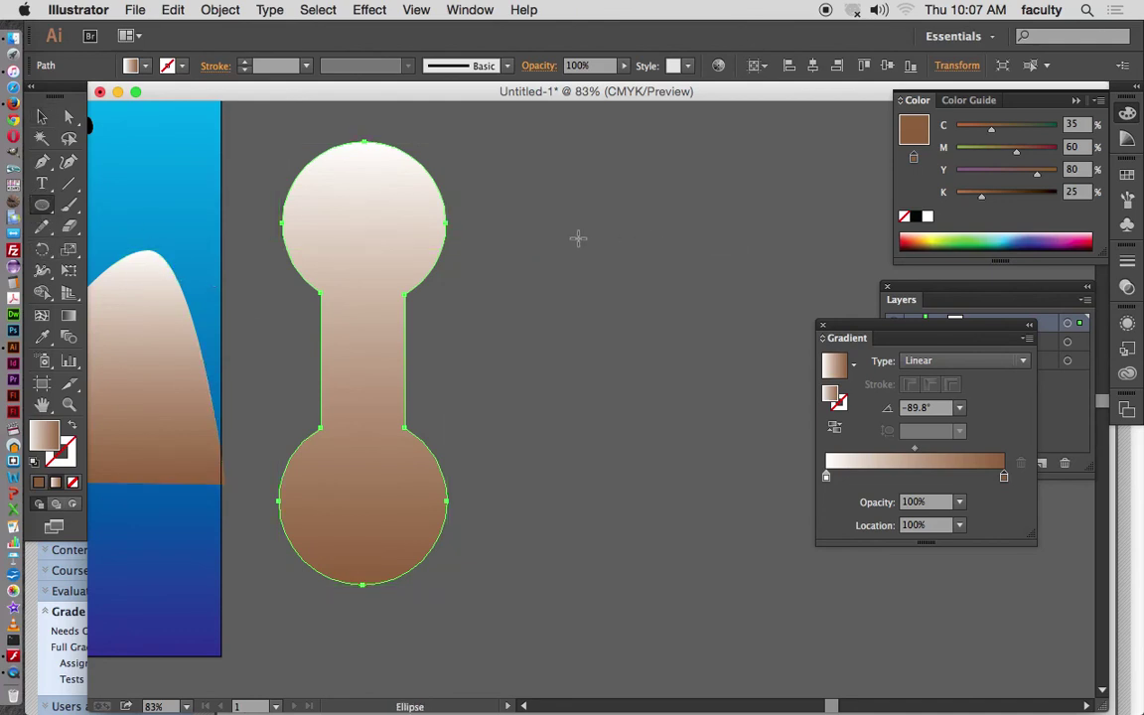
pyautogui.moveTo(512, 218); pyautogui.dragTo(775, 486)
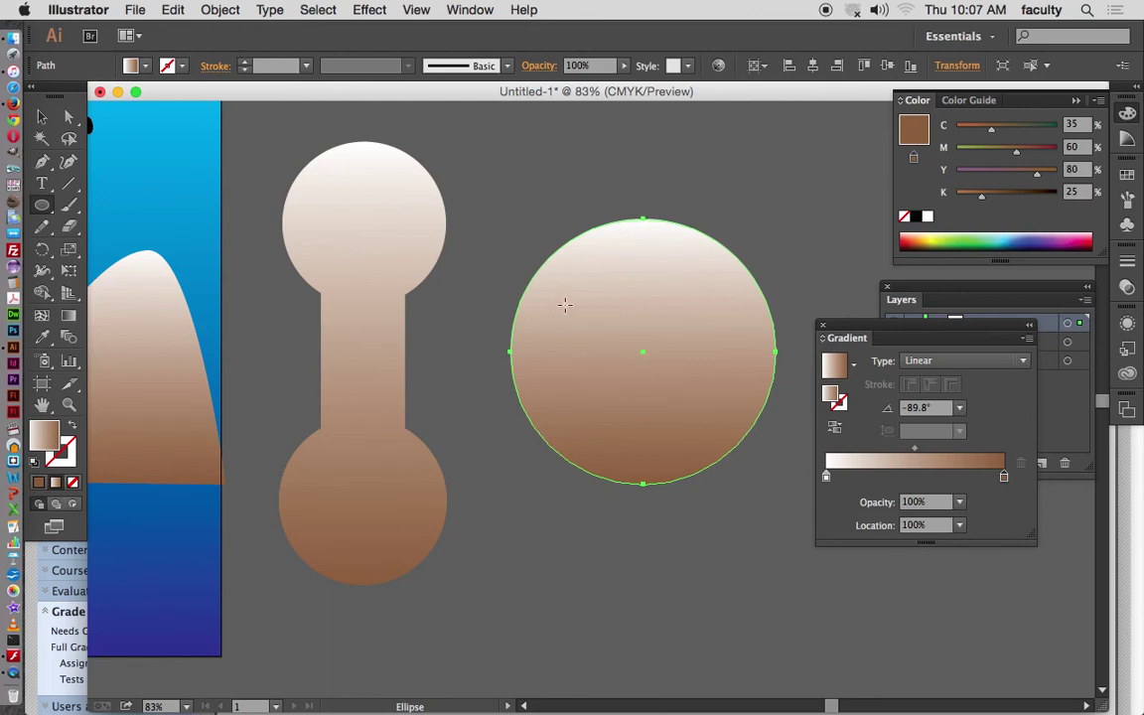
pyautogui.moveTo(563, 271); pyautogui.dragTo(748, 463)
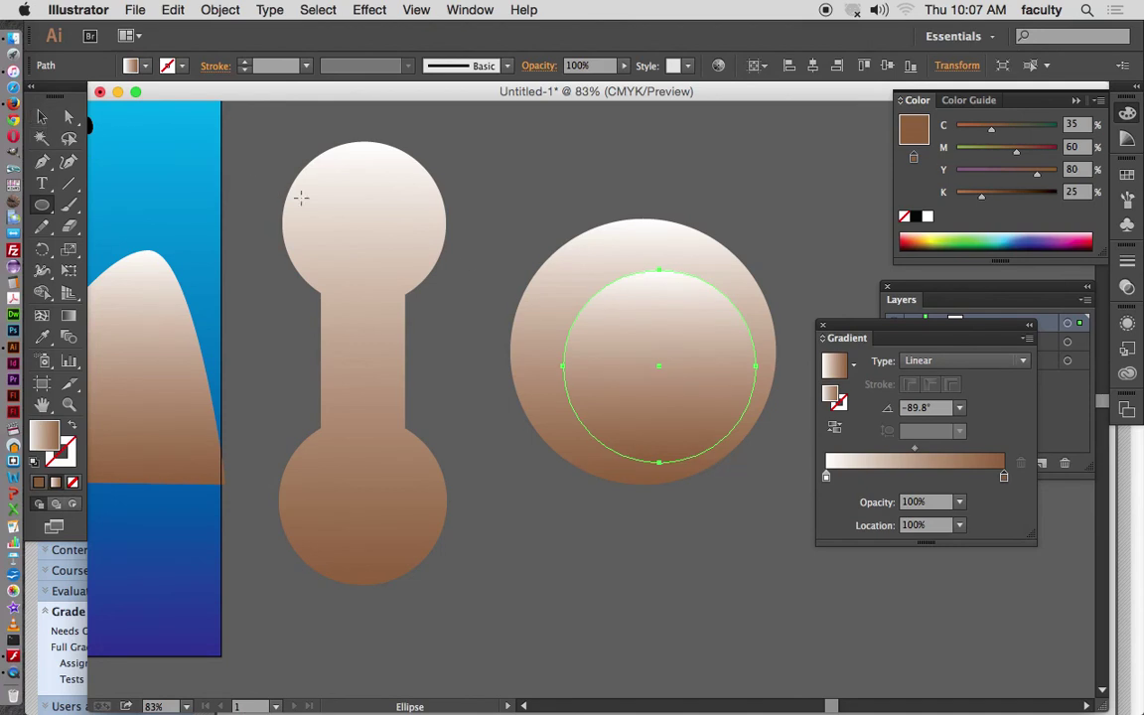
pyautogui.press('v')
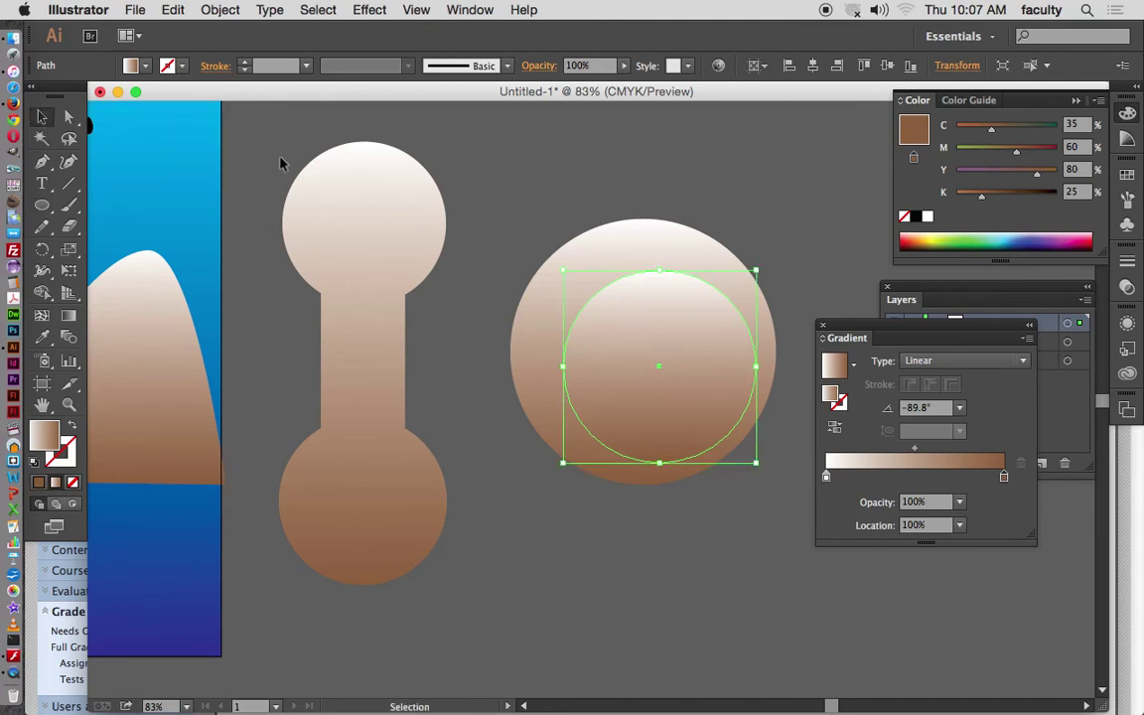
pyautogui.moveTo(637, 314); pyautogui.dragTo(620, 306)
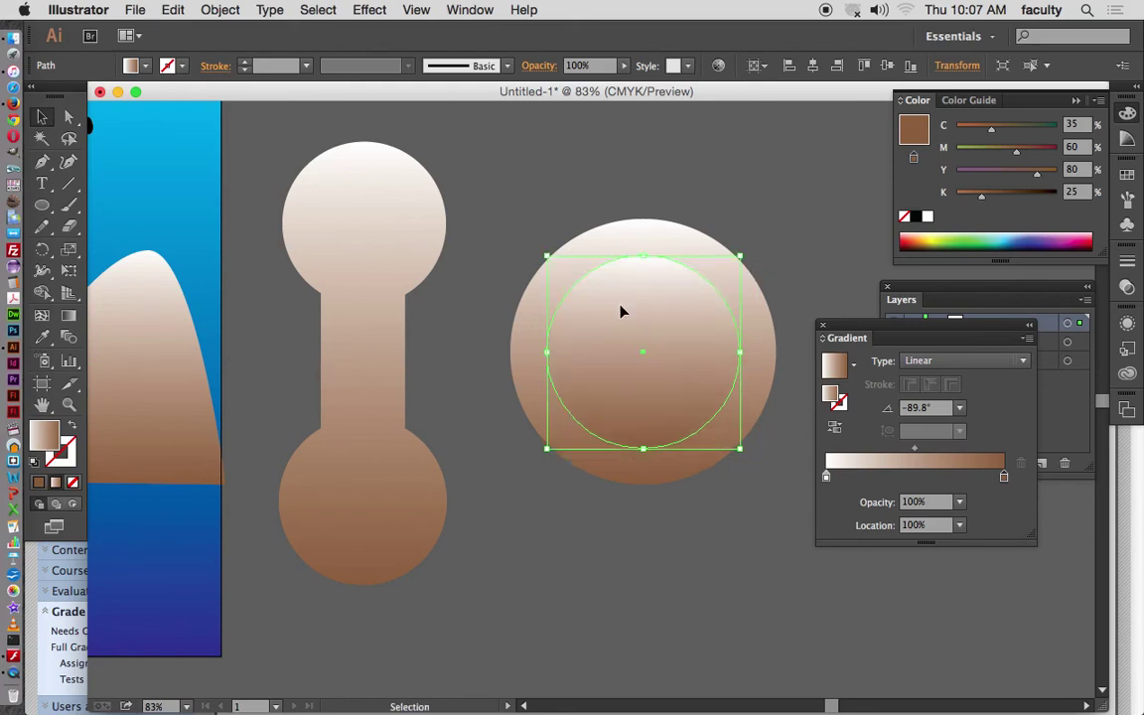
pyautogui.click(532, 216)
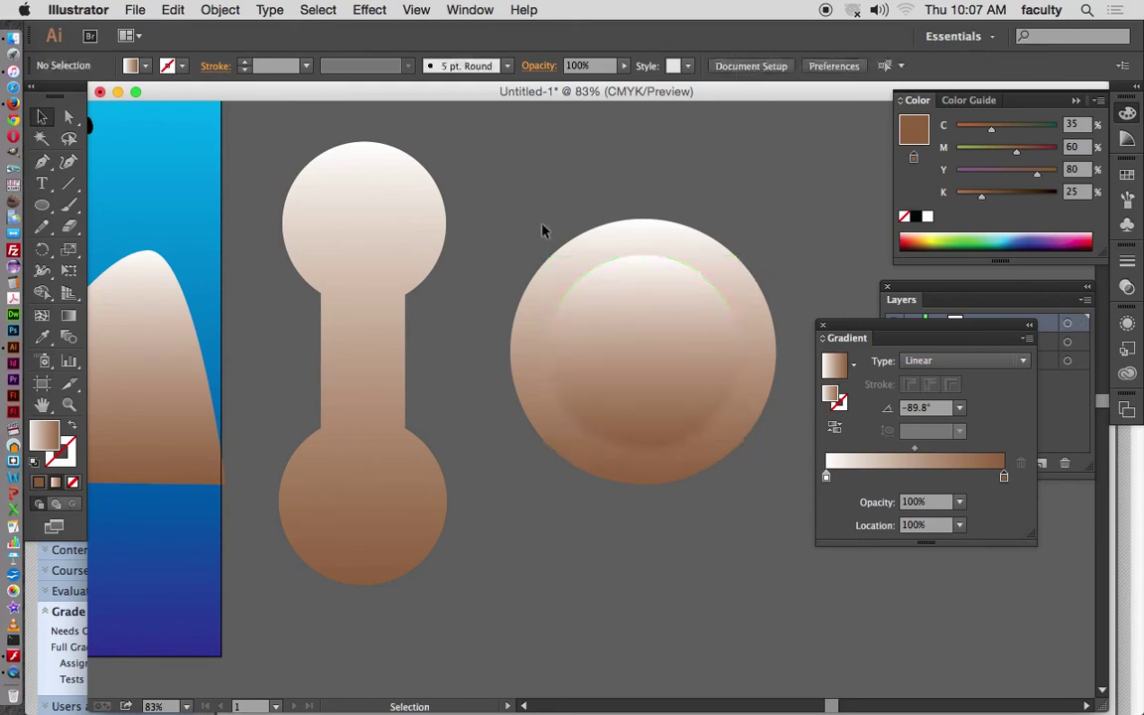
# - Select both concentric circles and, after trying and undoing a Shape Builder merge, cut the inner circle out to leave a ring
pyautogui.click(644, 336)
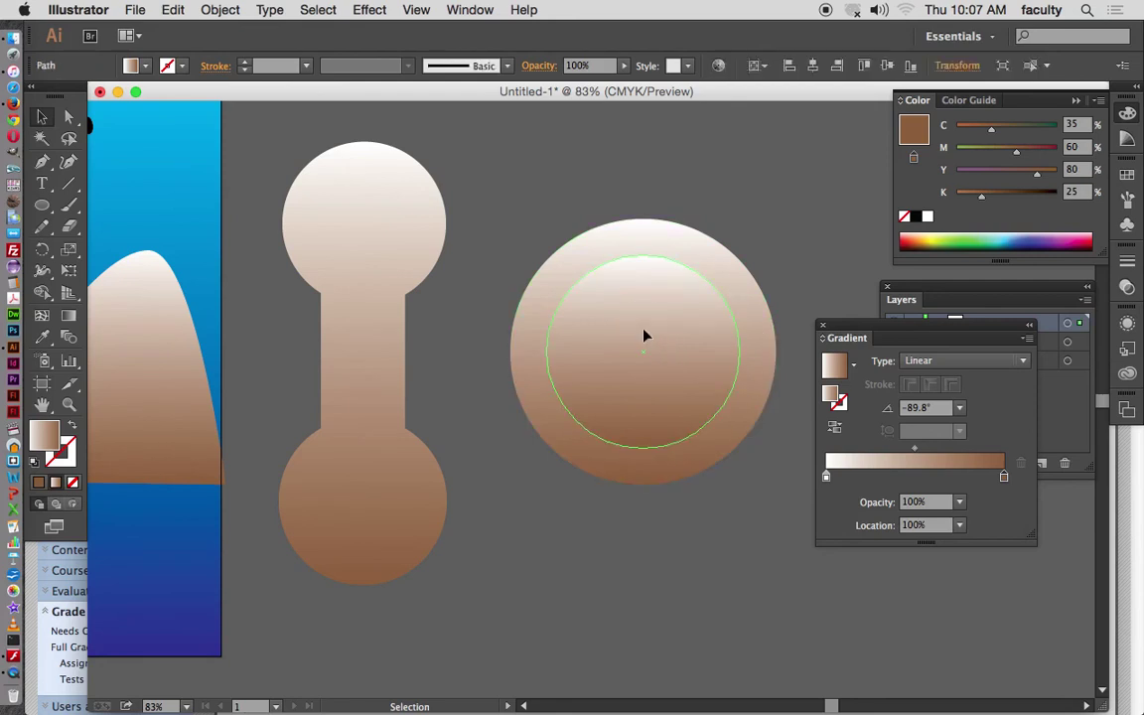
pyautogui.click(42, 292)
pyautogui.click(42, 116)
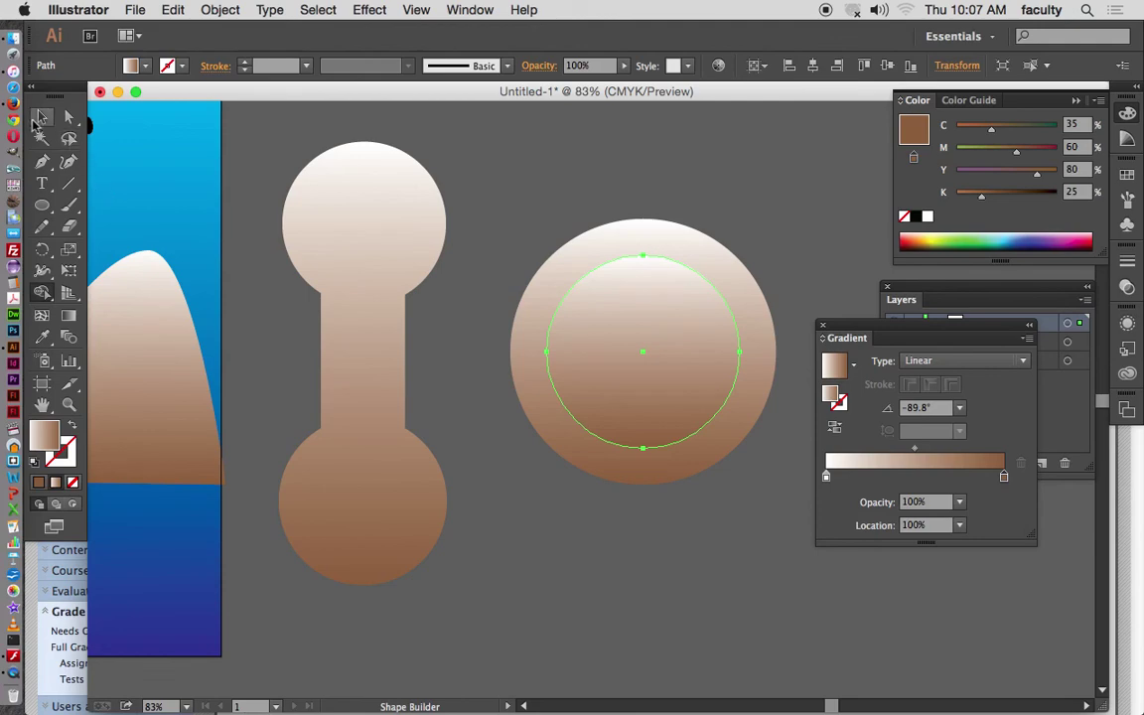
pyautogui.moveTo(462, 175); pyautogui.dragTo(752, 488)
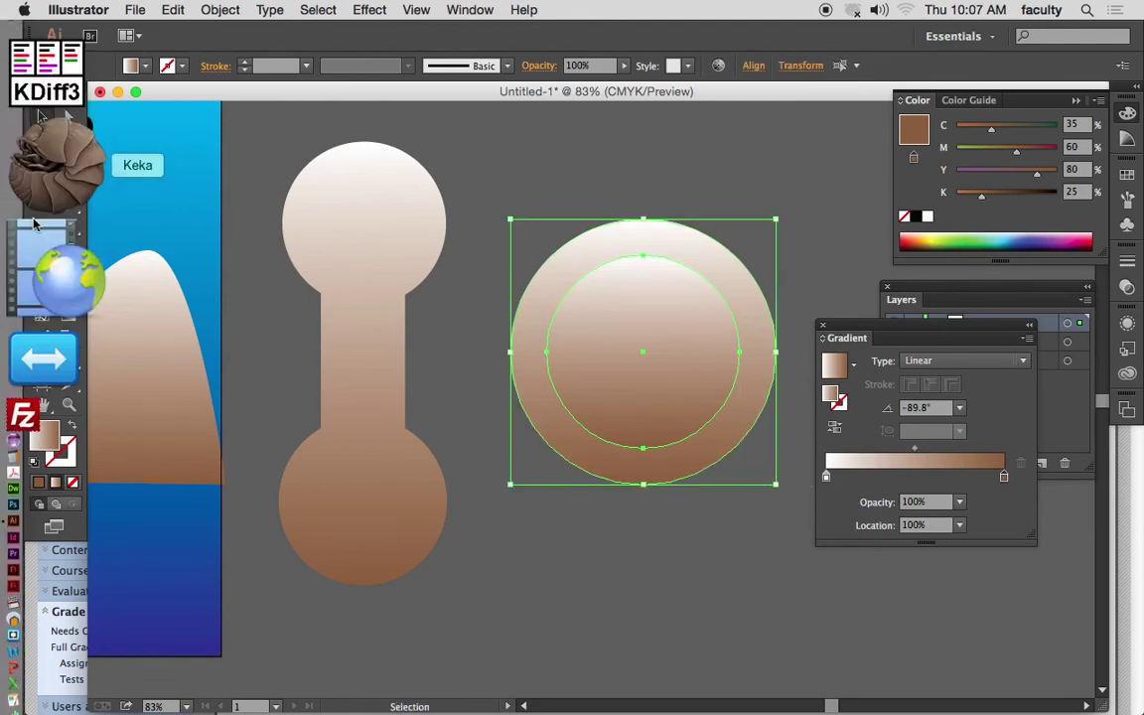
pyautogui.click(42, 292)
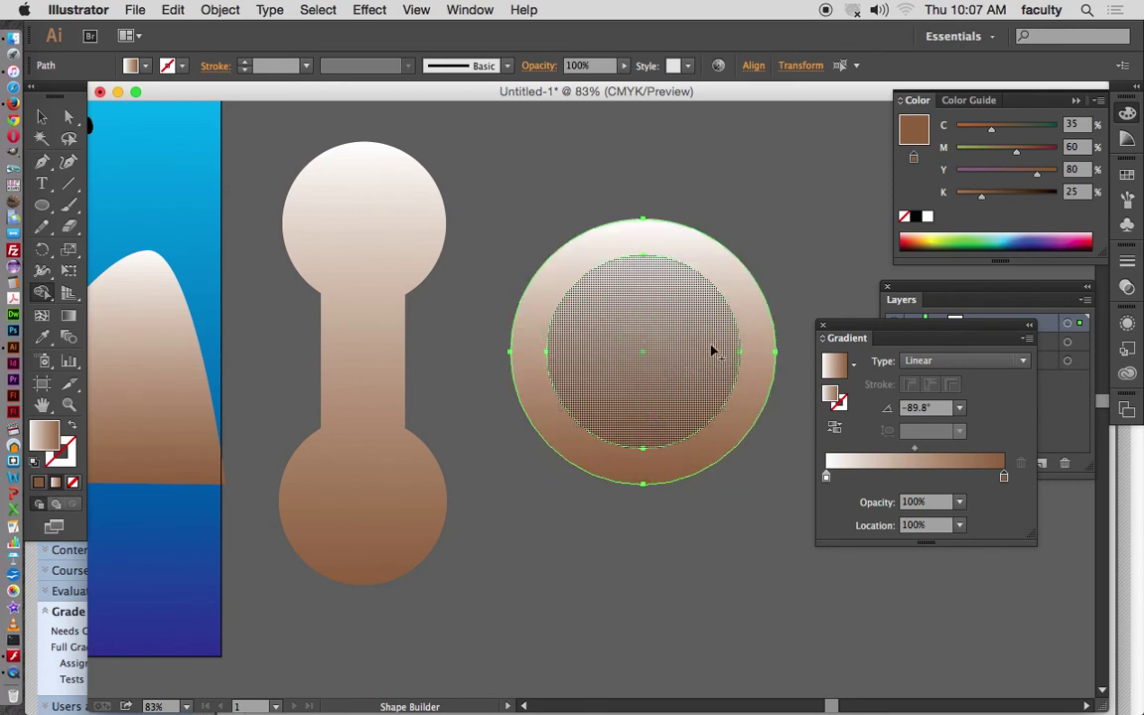
pyautogui.moveTo(713, 347); pyautogui.dragTo(759, 384)
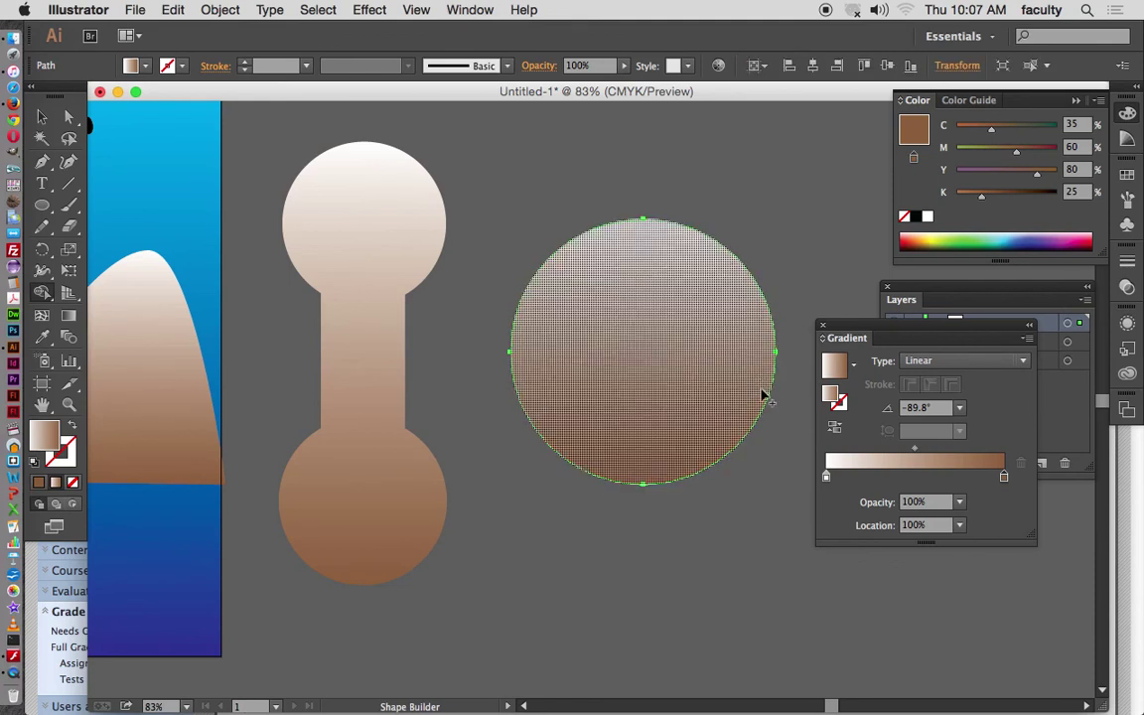
pyautogui.press('super+z')
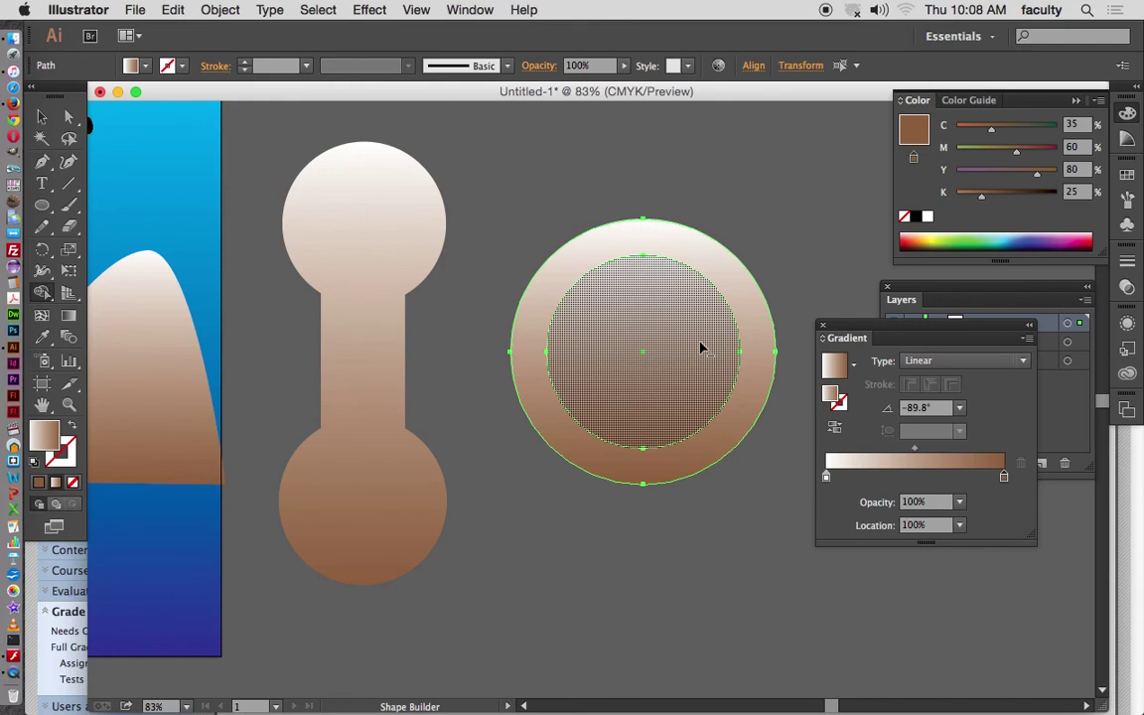
pyautogui.keyDown('alt'); pyautogui.click(701, 347); pyautogui.keyUp('alt')
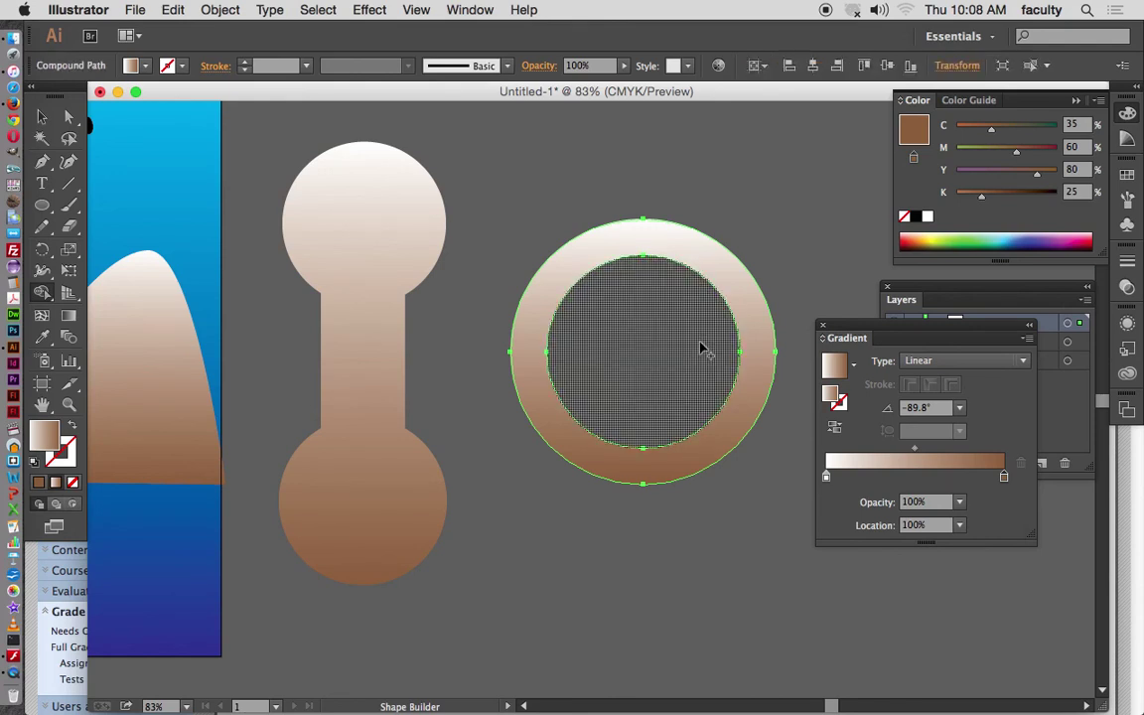